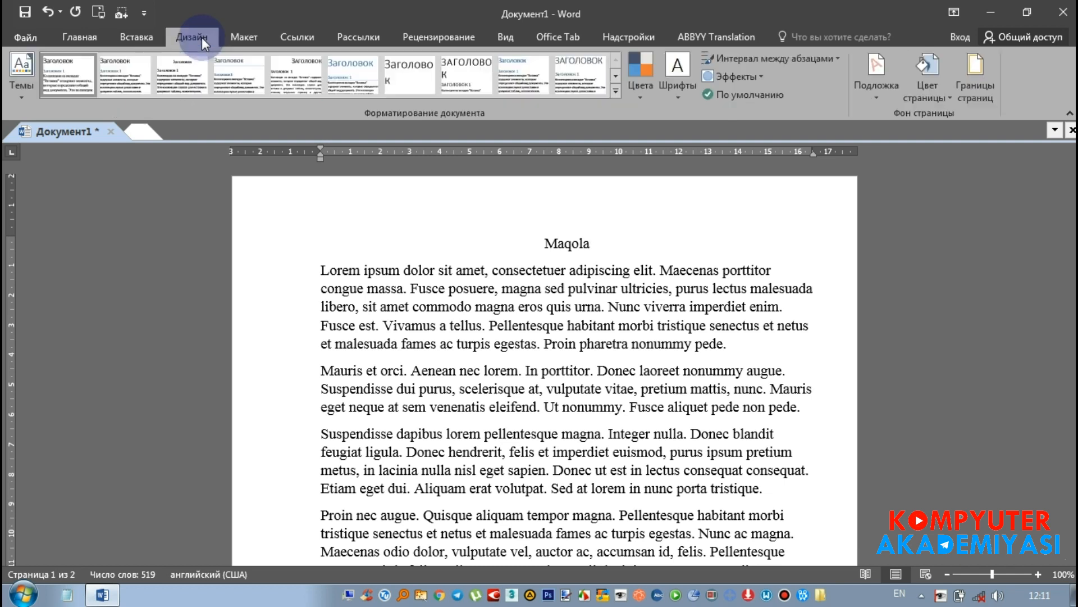
Preview the built-in document style sets on the article titled Maqola
click(596, 245)
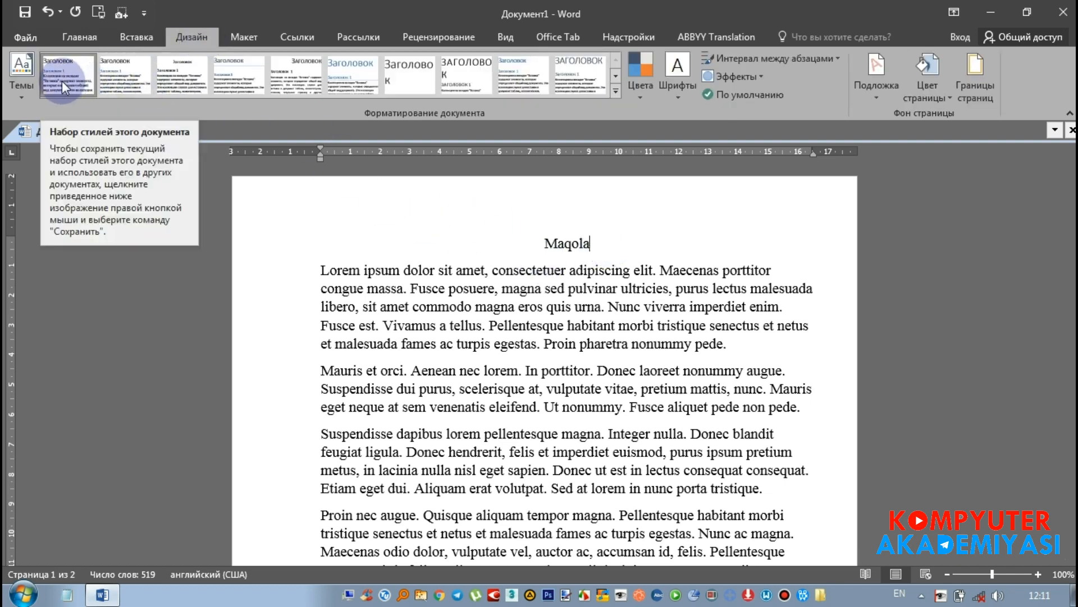
double_click(544, 248)
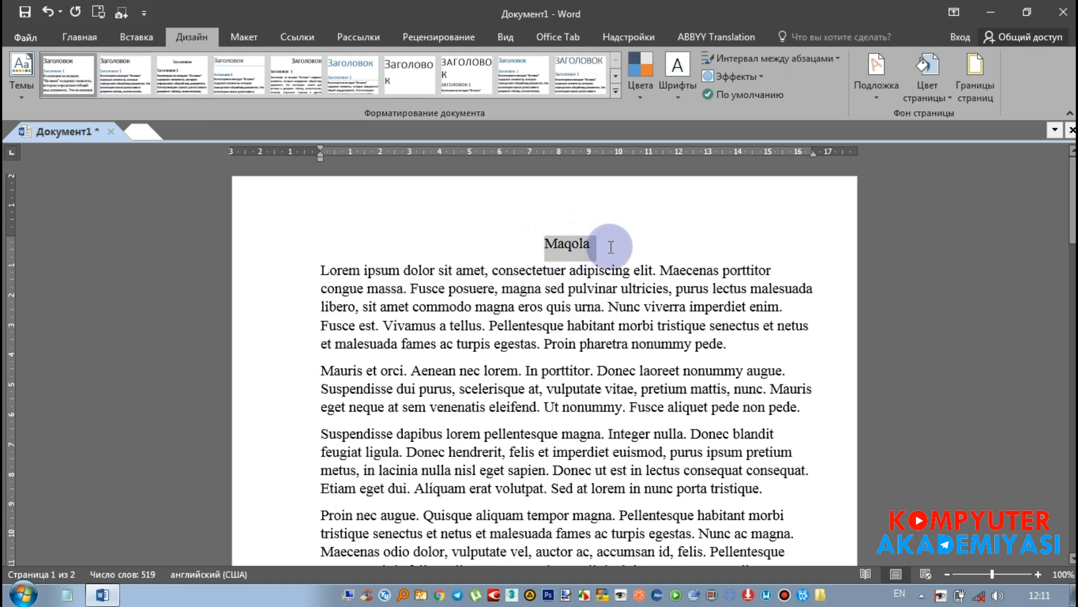
click(404, 67)
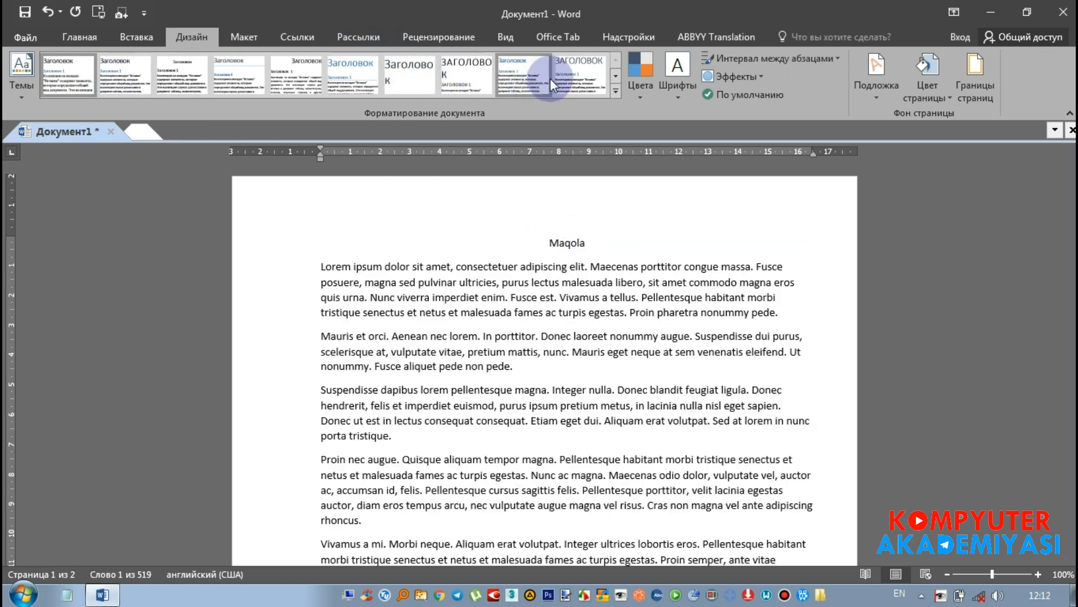
click(617, 75)
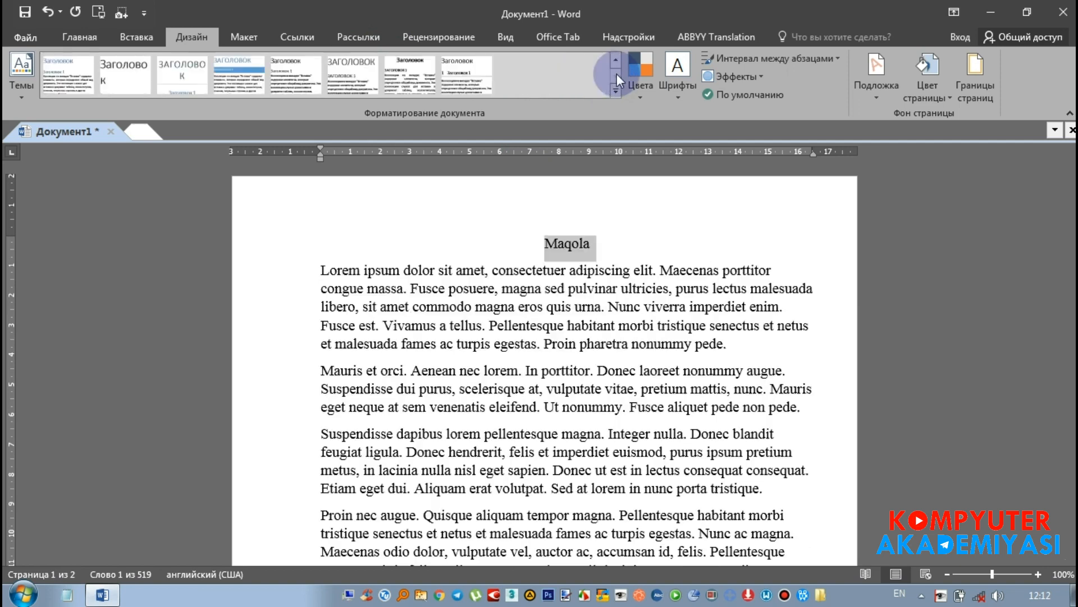
click(615, 63)
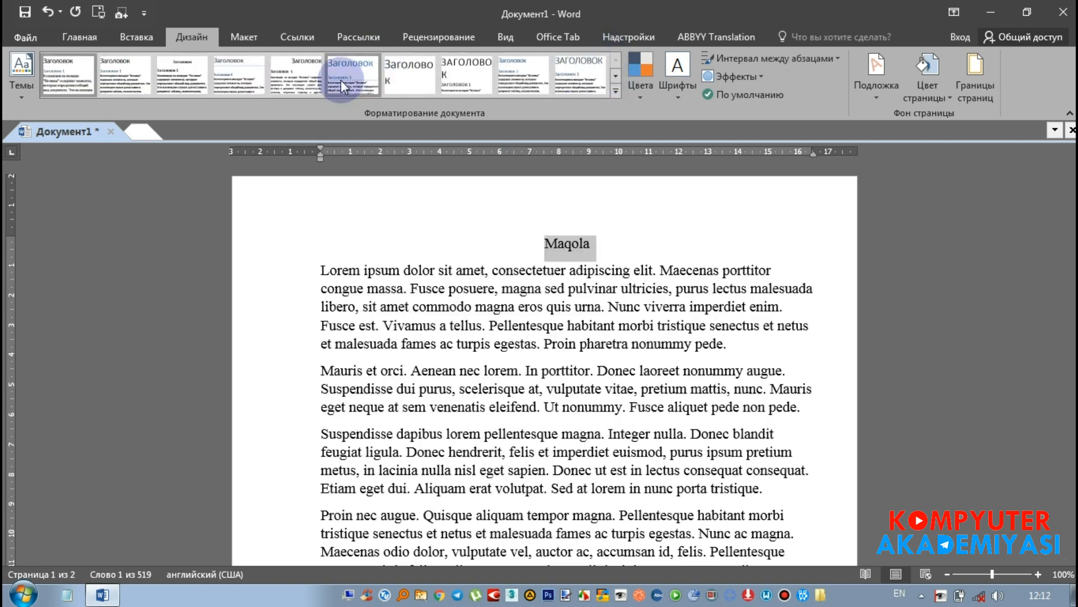
Apply the Синий theme colour scheme to the document
click(629, 248)
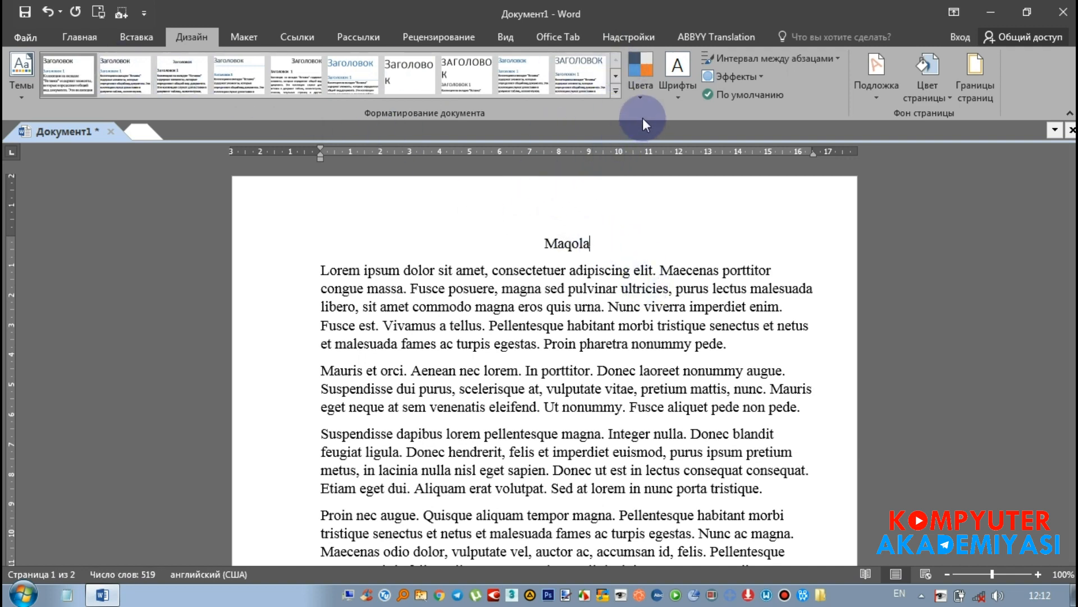
click(639, 96)
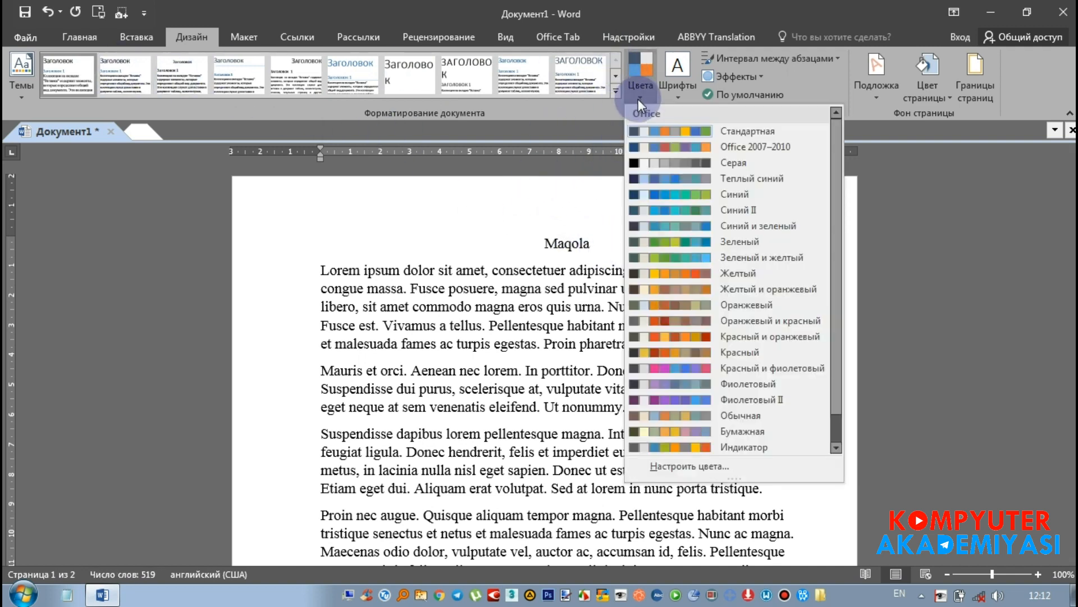
click(672, 194)
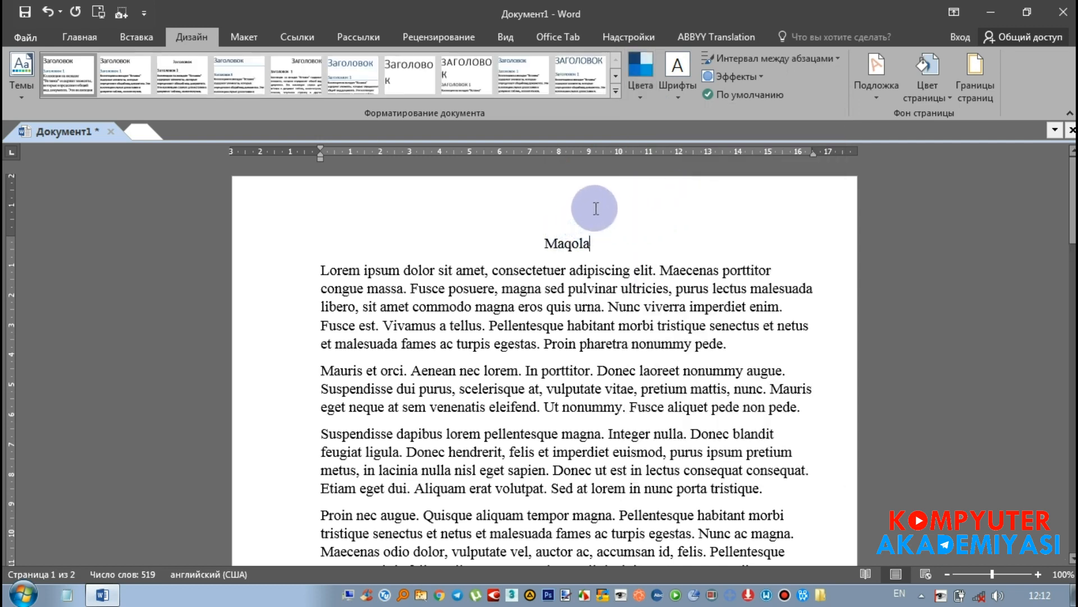
Examine the available theme fonts, paragraph spacing presets and theme effects for the document
click(678, 101)
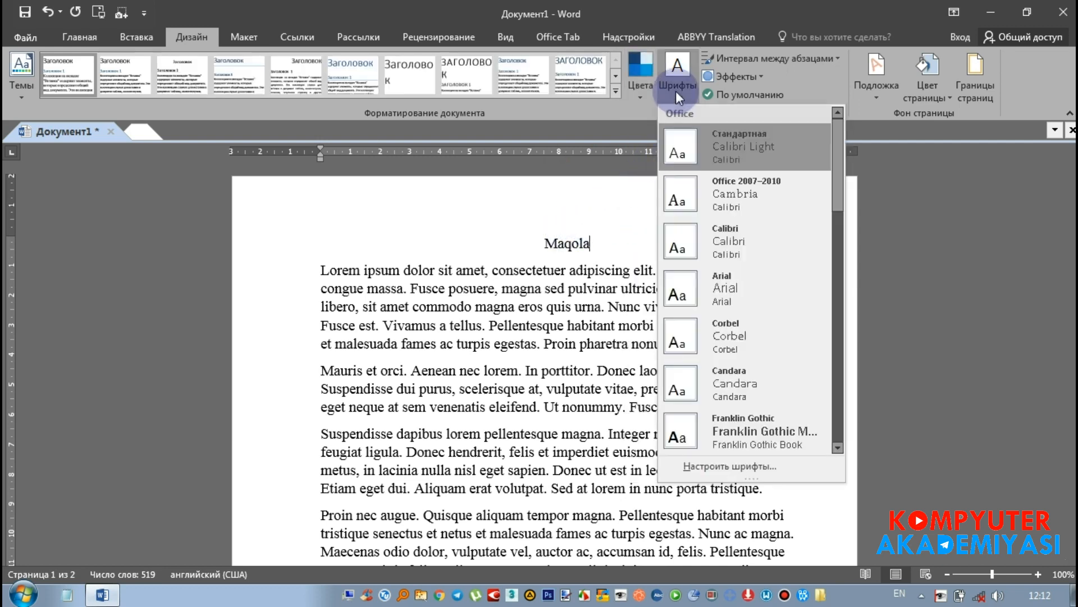
click(675, 91)
click(48, 72)
click(17, 93)
click(17, 93)
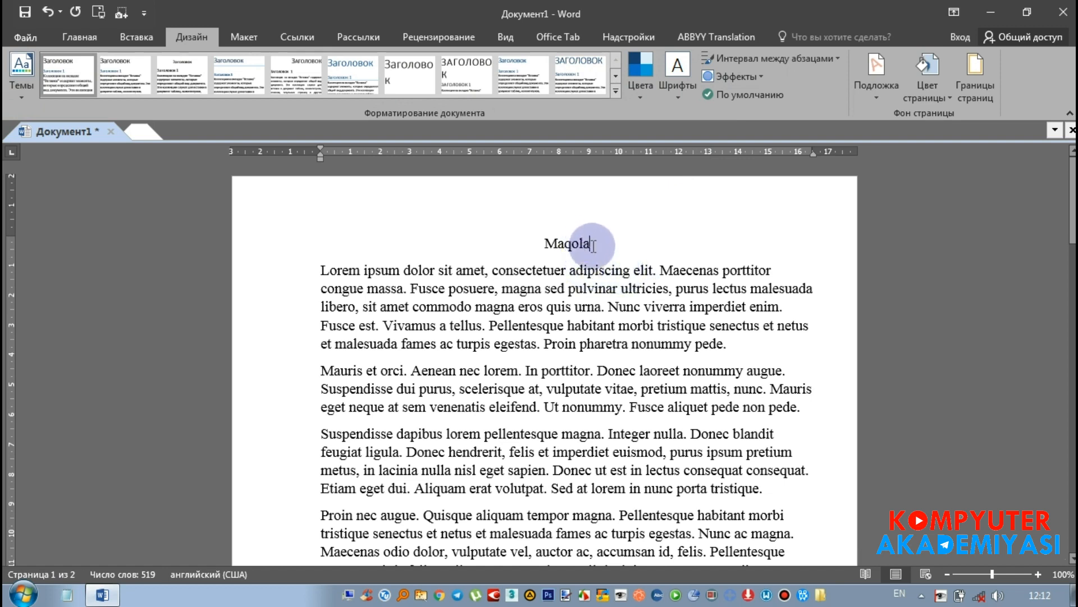
drag(595, 247, 543, 245)
click(518, 247)
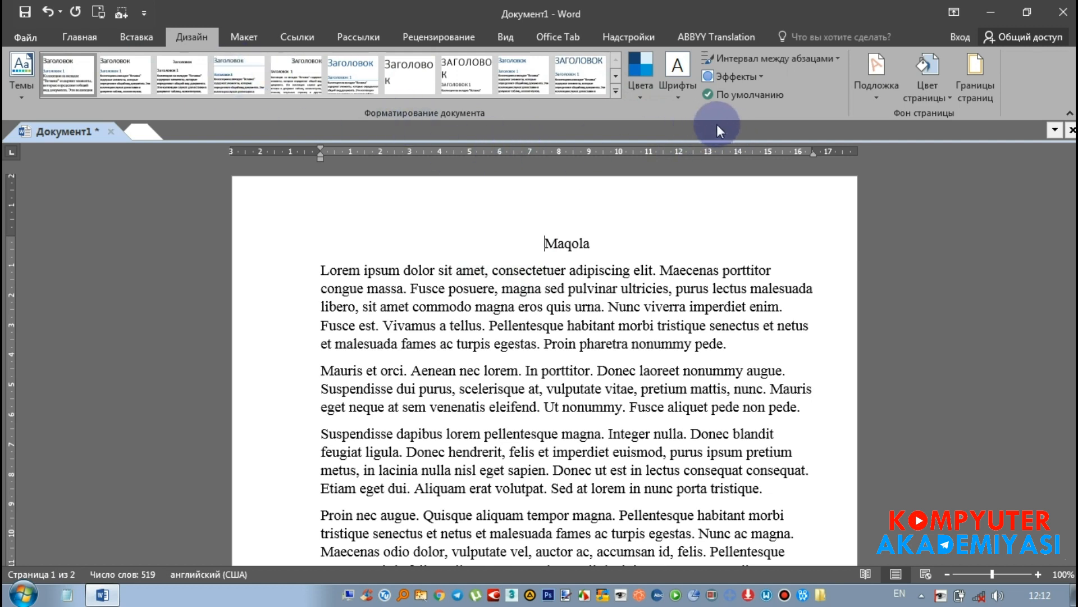
click(838, 60)
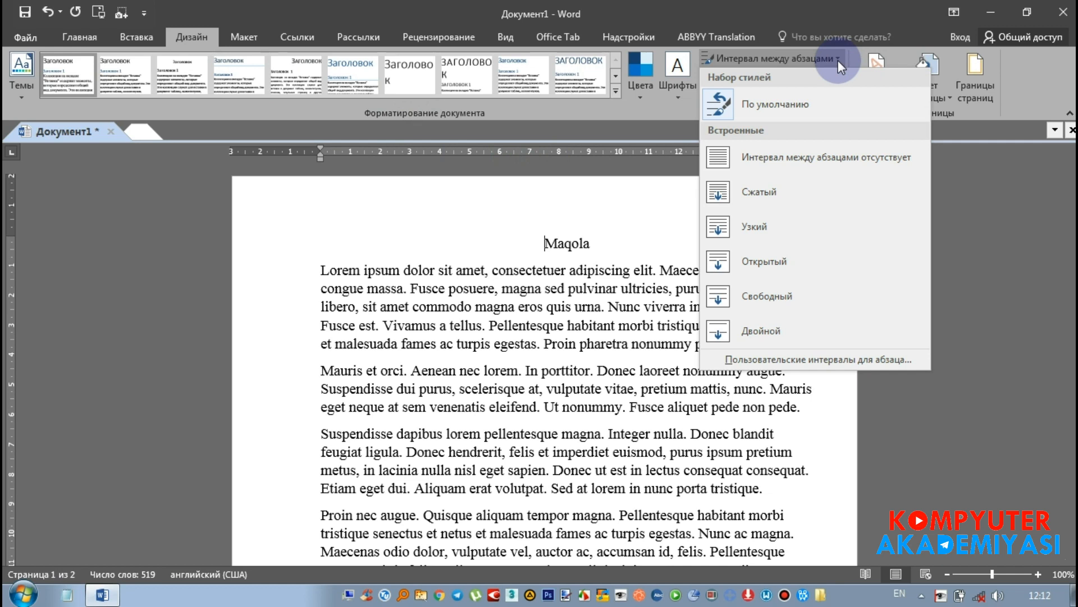
click(838, 59)
click(767, 73)
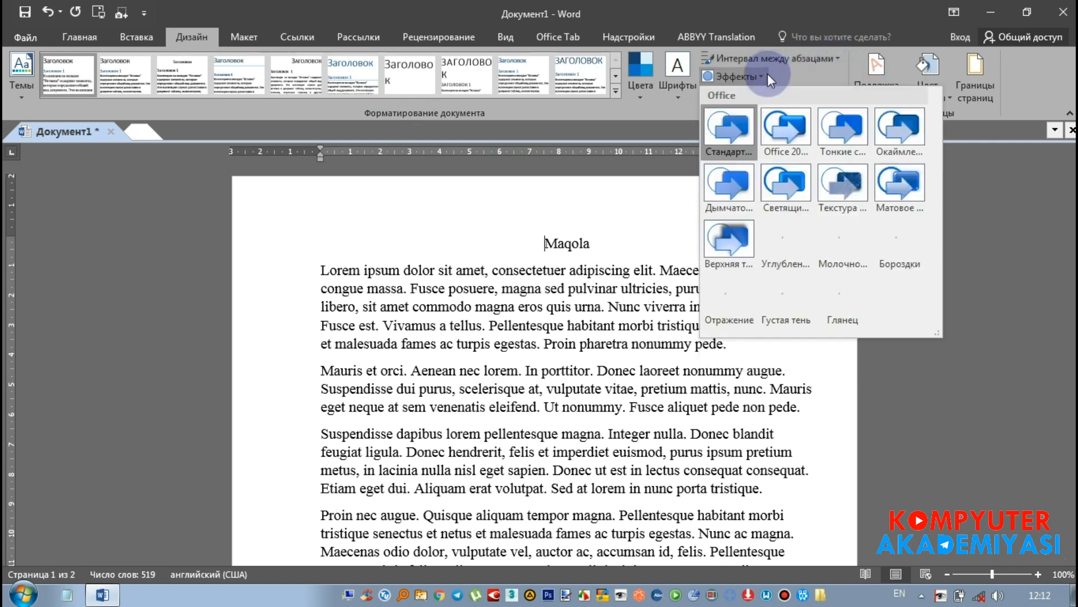
click(768, 73)
click(610, 236)
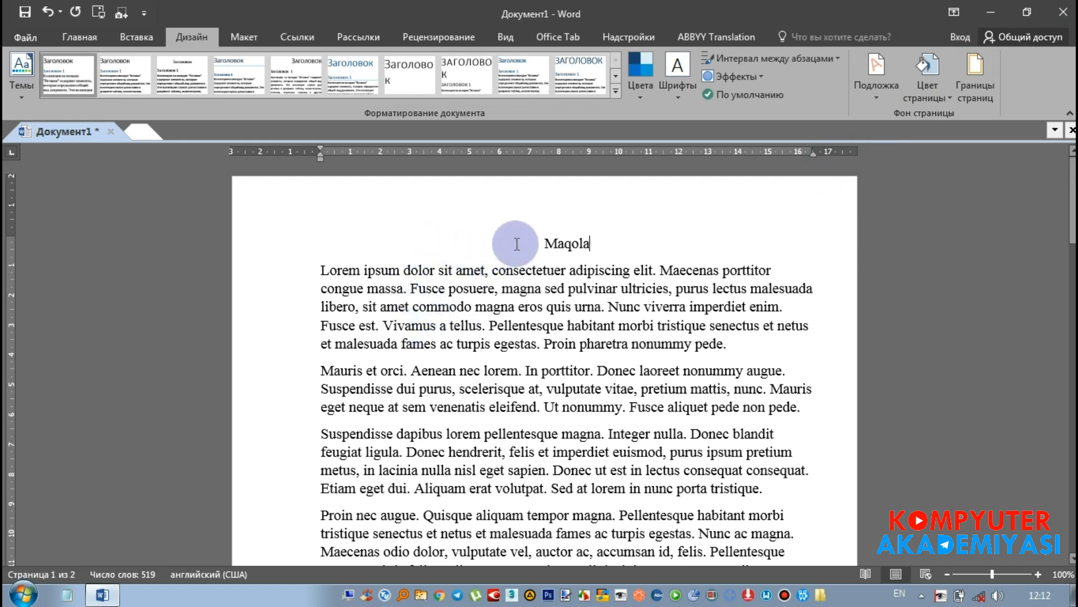
Review the article's text and page margins from the title through to the second page
scroll(529, 251, down, 20)
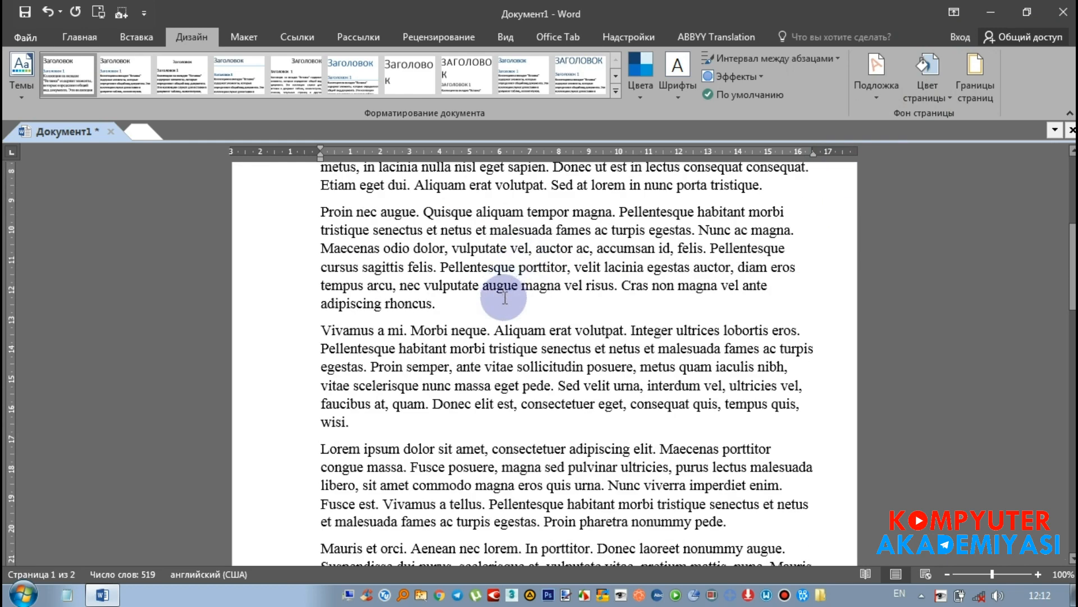
scroll(504, 297, up, 10)
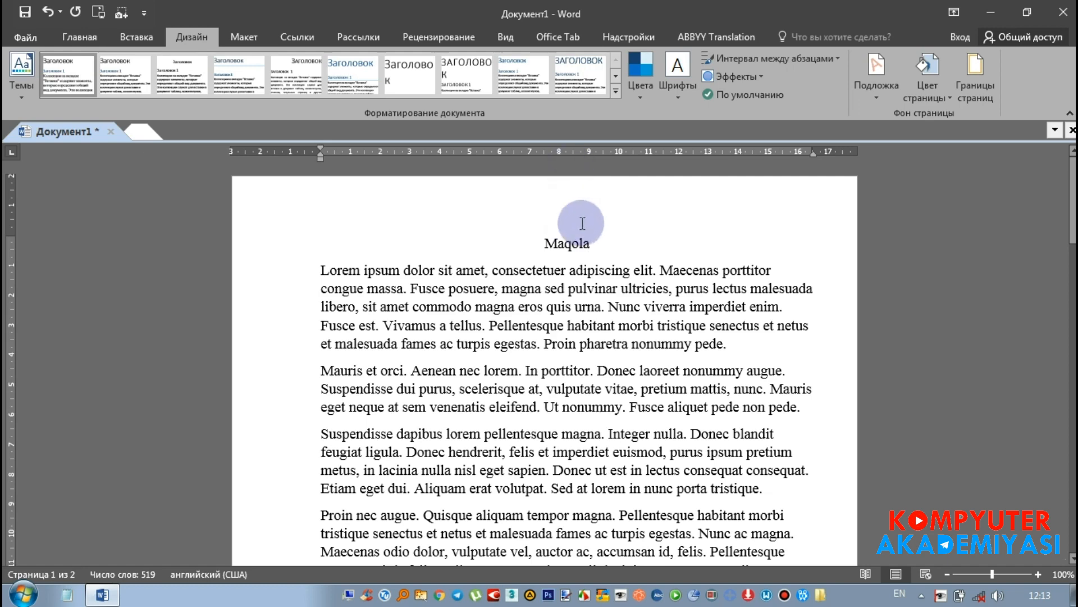
scroll(583, 201, down, 10)
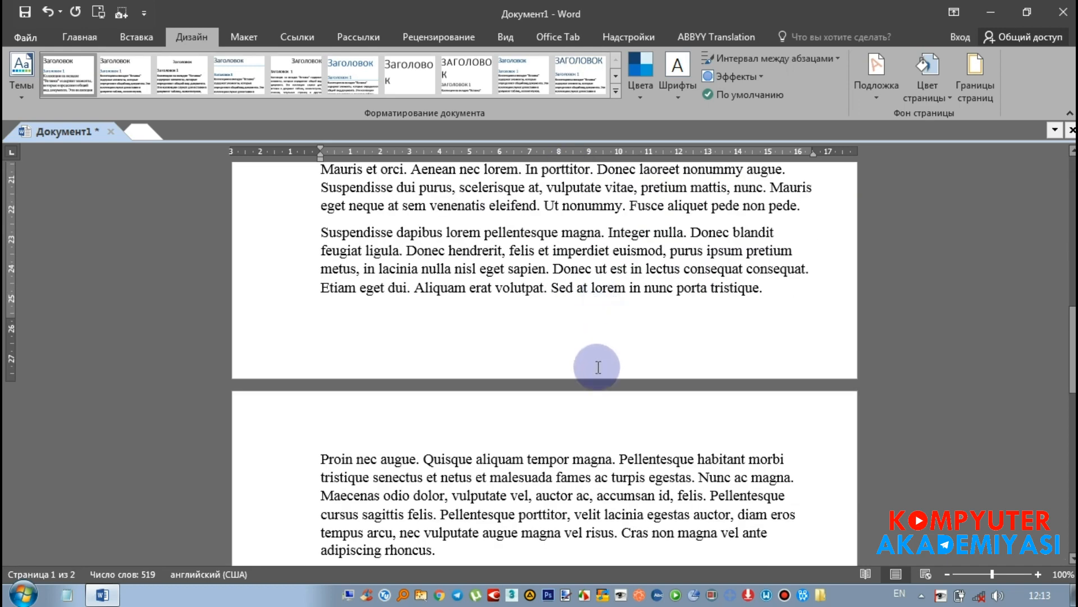
scroll(536, 254, up, 10)
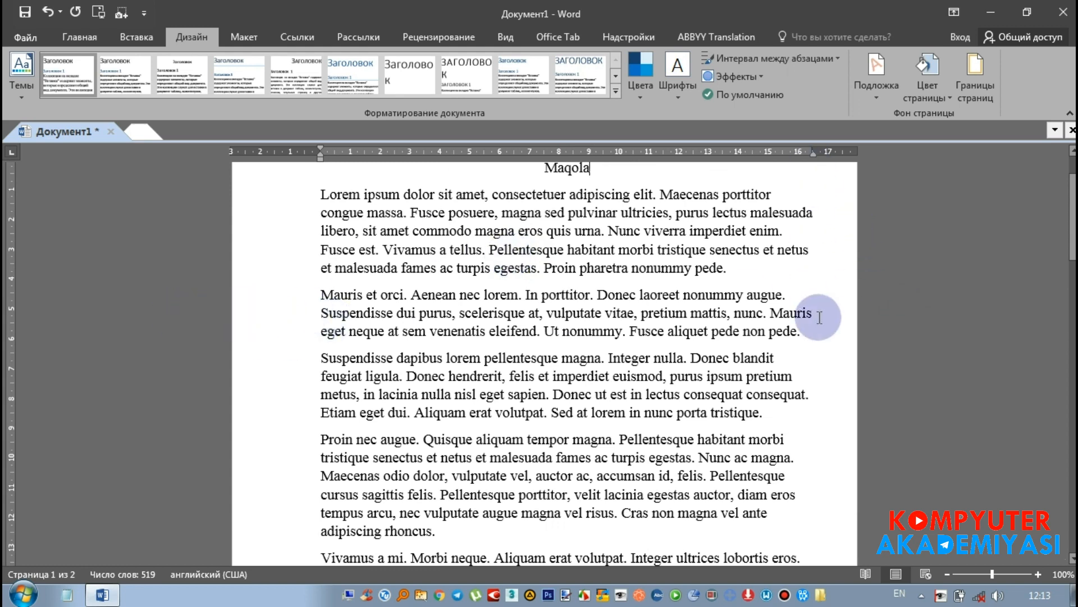
scroll(591, 269, up, 2)
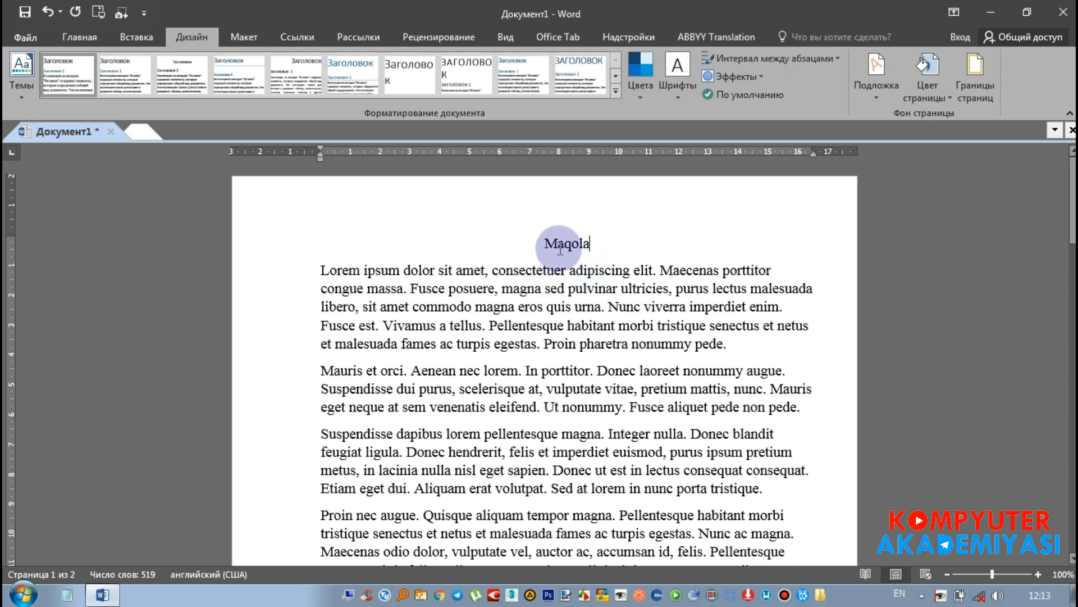
scroll(559, 258, down, 8)
scroll(552, 275, down, 6)
scroll(549, 315, up, 4)
scroll(547, 356, up, 8)
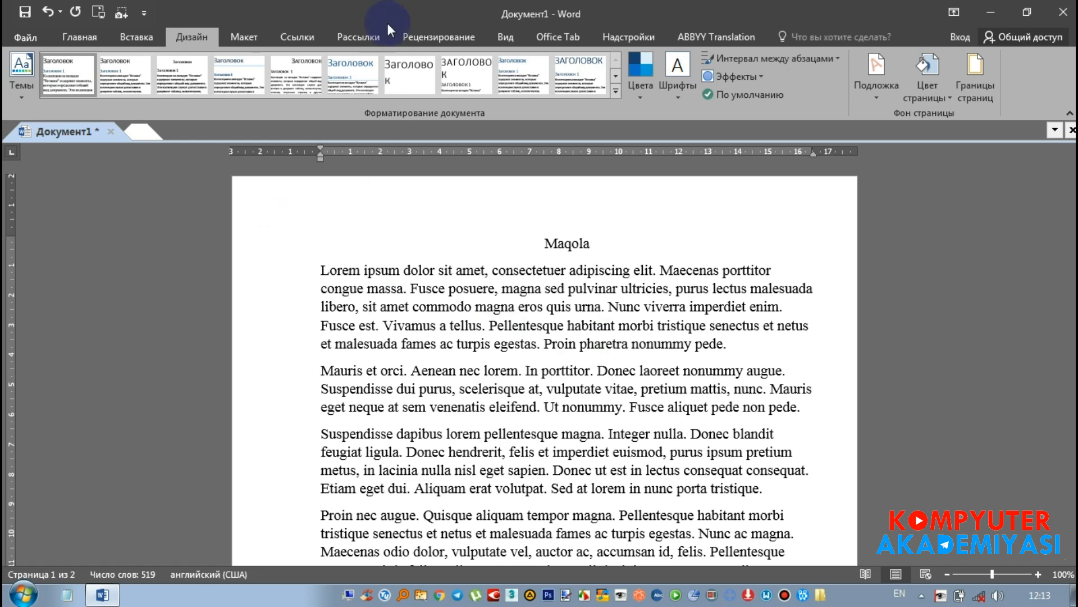
Hide the ruler and show it again, returning to the document design options
click(494, 36)
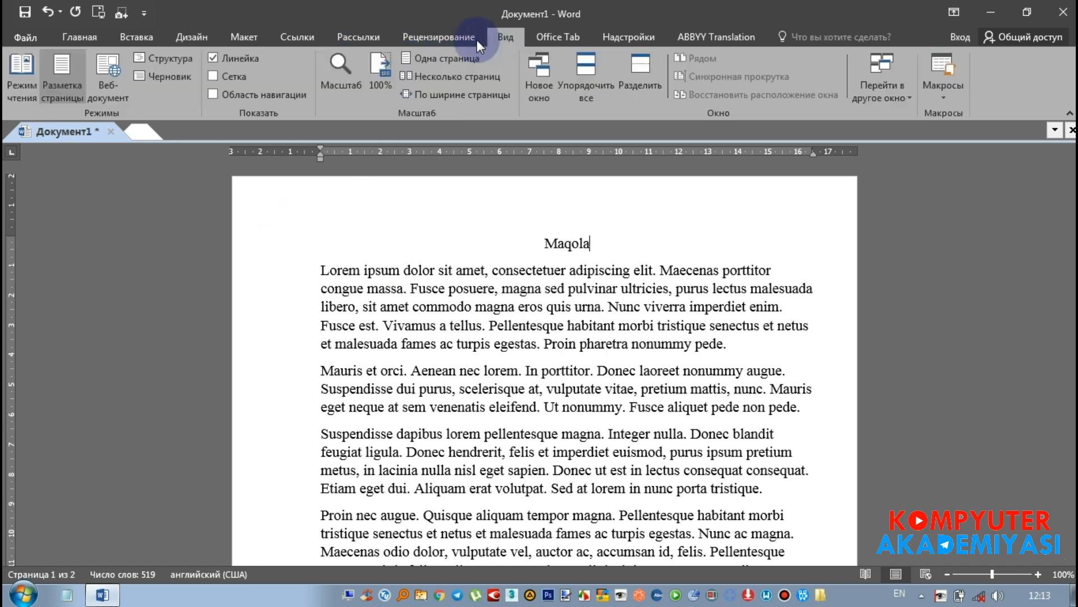
click(238, 56)
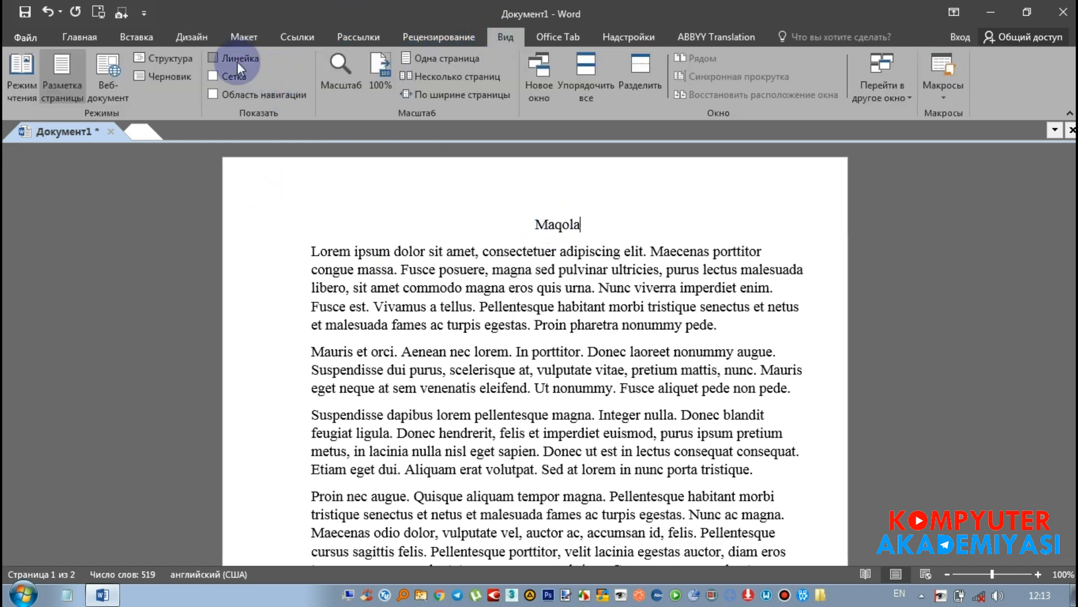
click(237, 62)
click(95, 36)
click(184, 35)
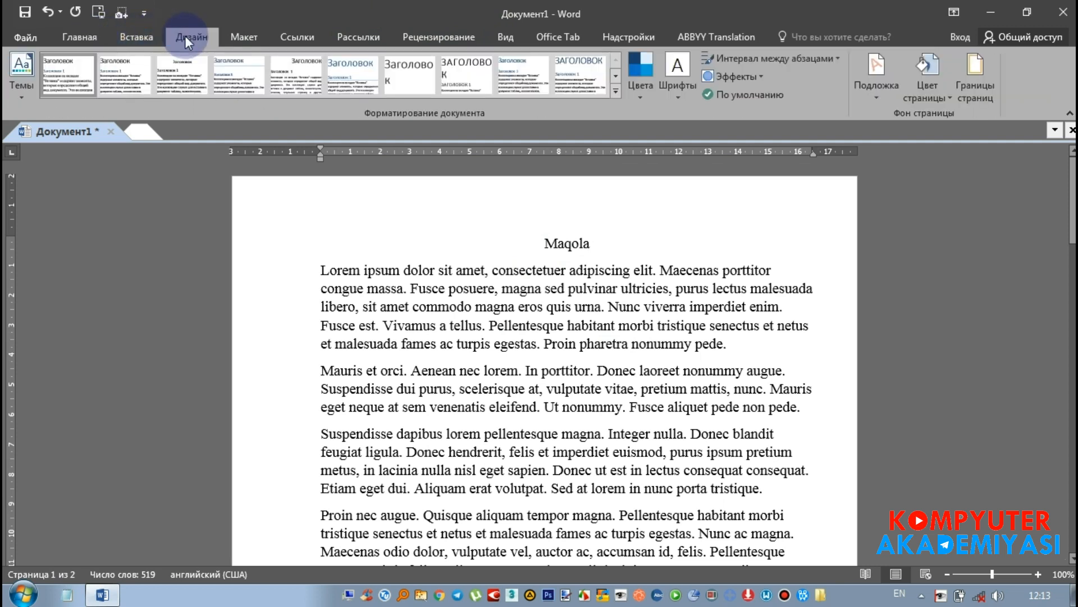
Set the page's left margin to 2,5 cm and the right margin to 1 cm in the page setup
double_click(276, 150)
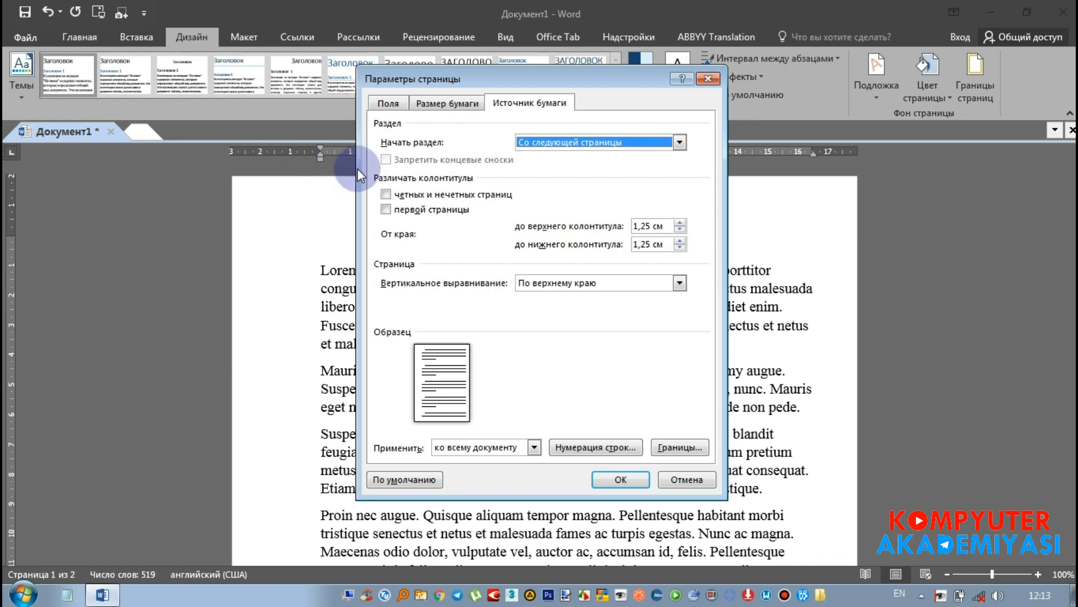
click(393, 104)
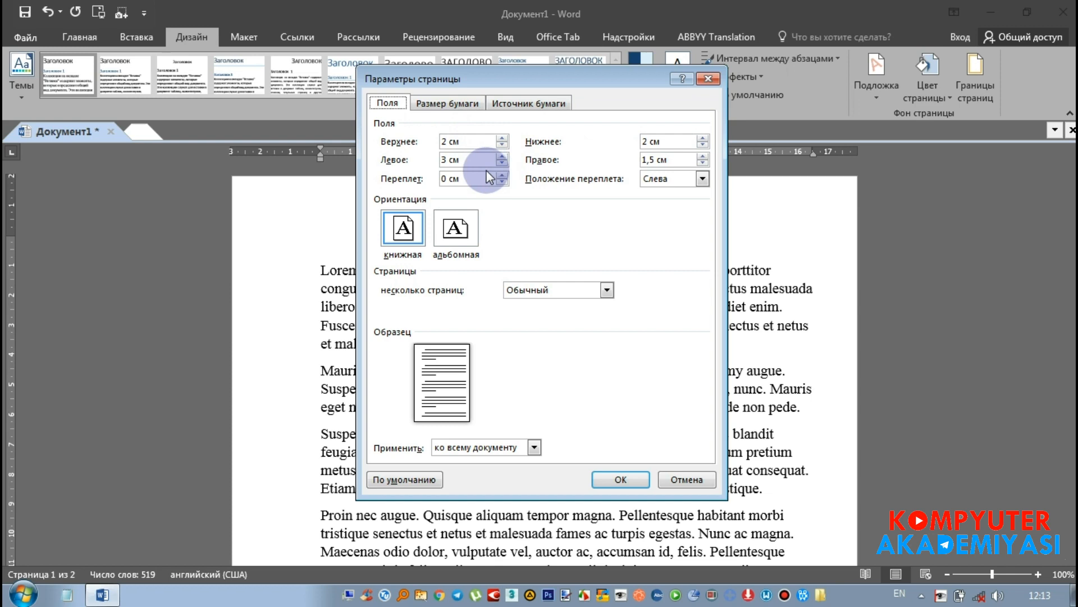
click(507, 161)
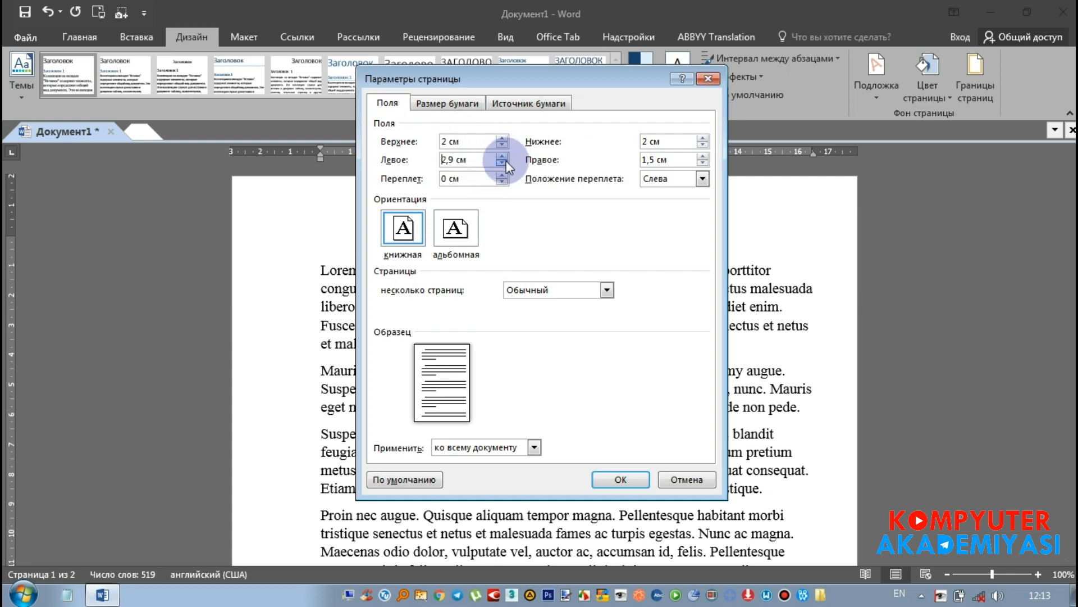
click(702, 163)
click(703, 162)
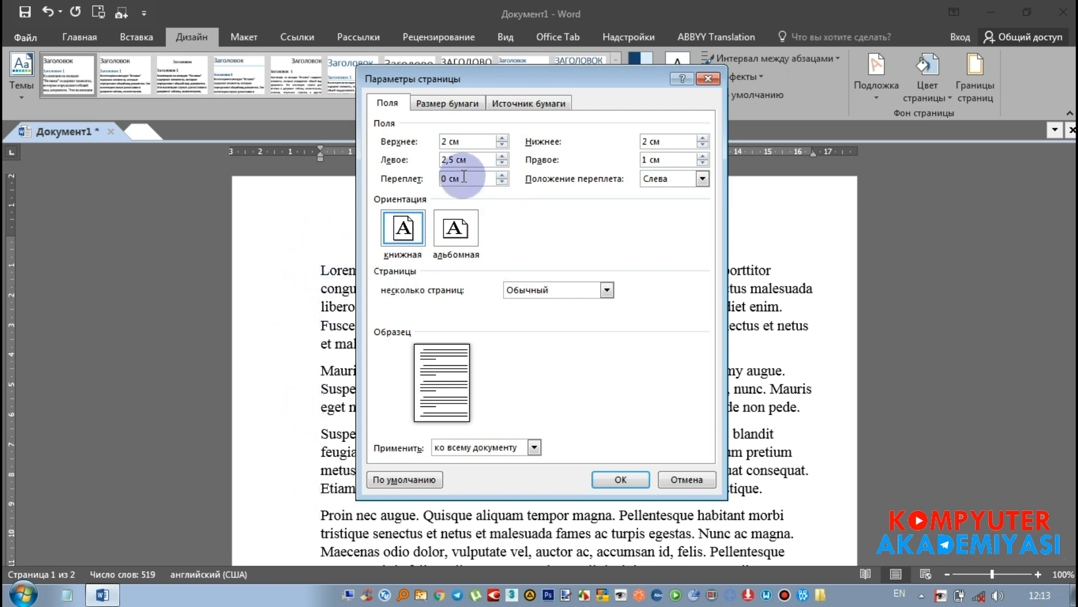
Keep the gutter position as Слева and apply the page settings to the whole document
click(704, 178)
click(703, 179)
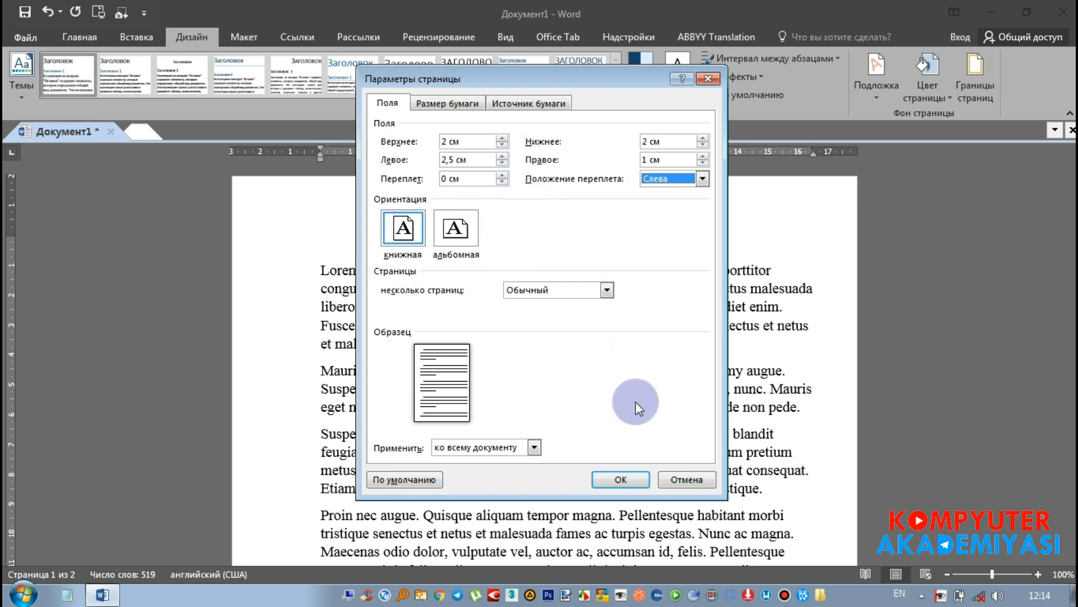
click(534, 448)
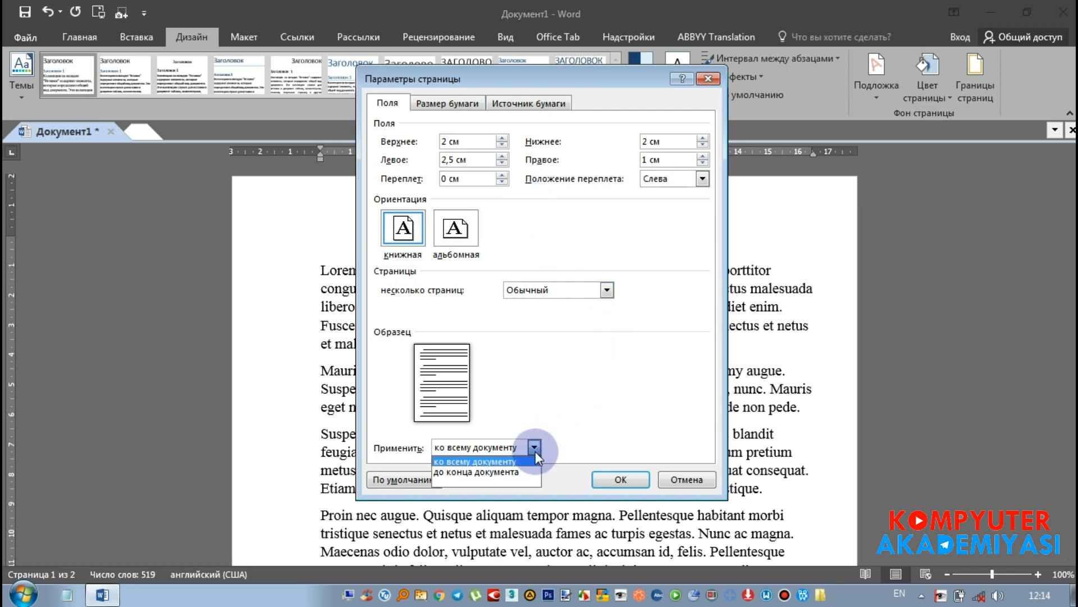
click(463, 447)
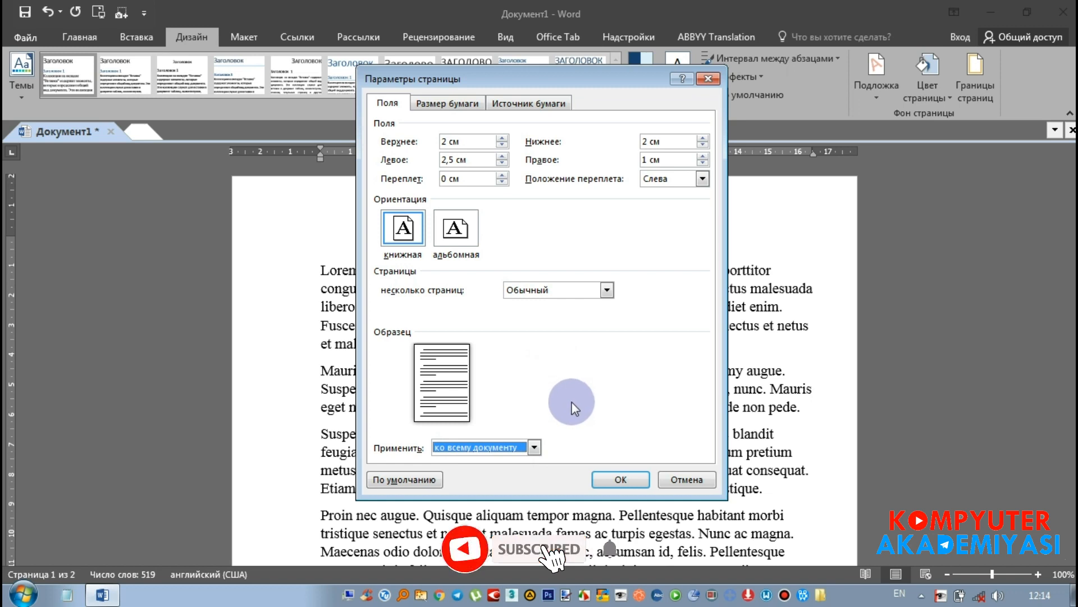
click(621, 480)
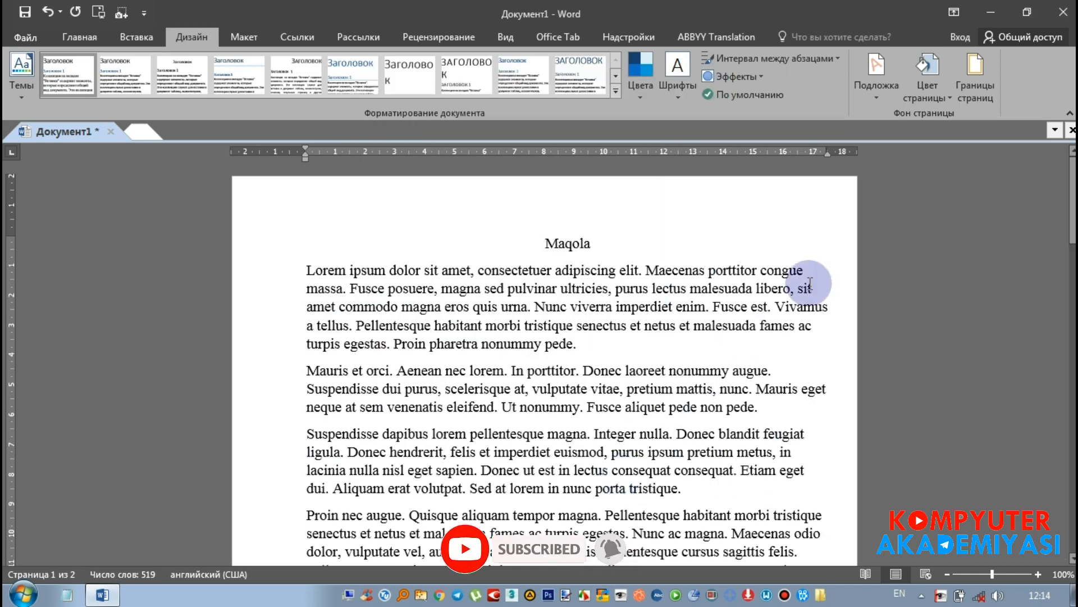
Justify all the text in the document, including the title
key(ctrl+Home)
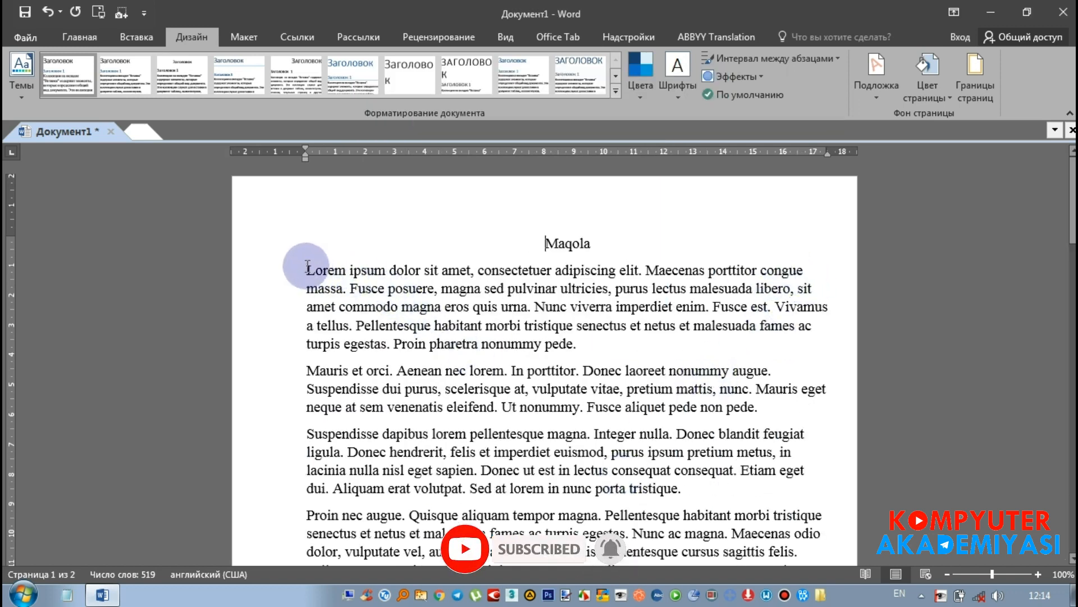
click(843, 313)
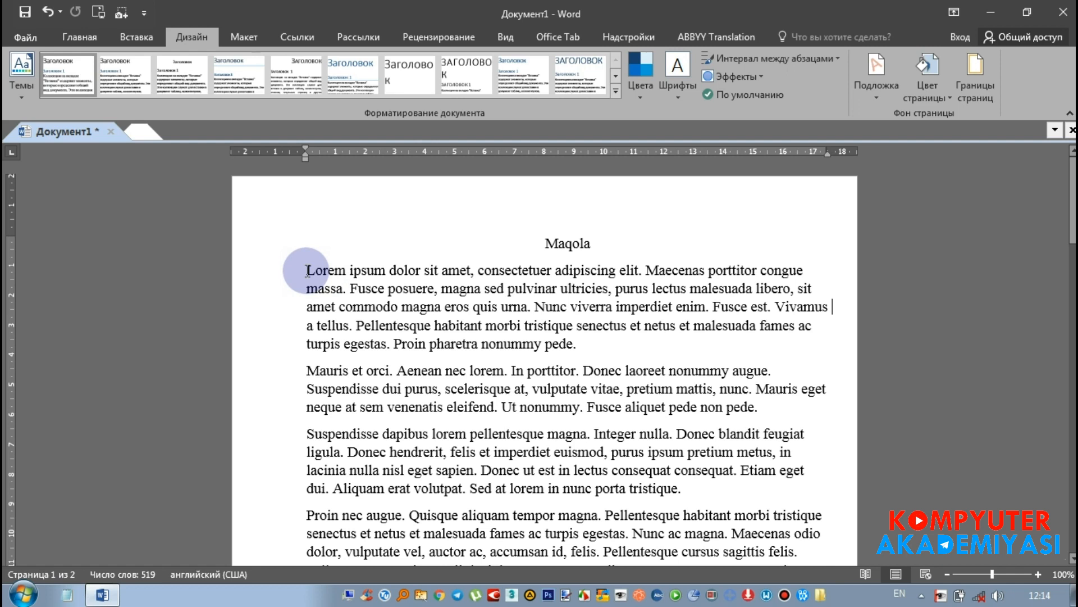
key(ctrl+a)
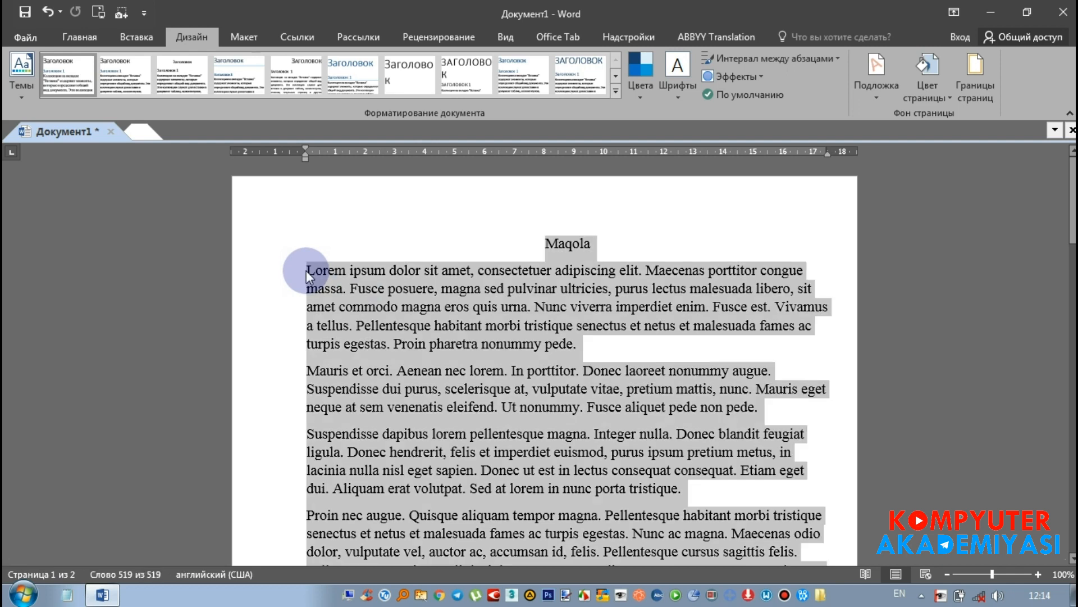
click(97, 45)
click(436, 90)
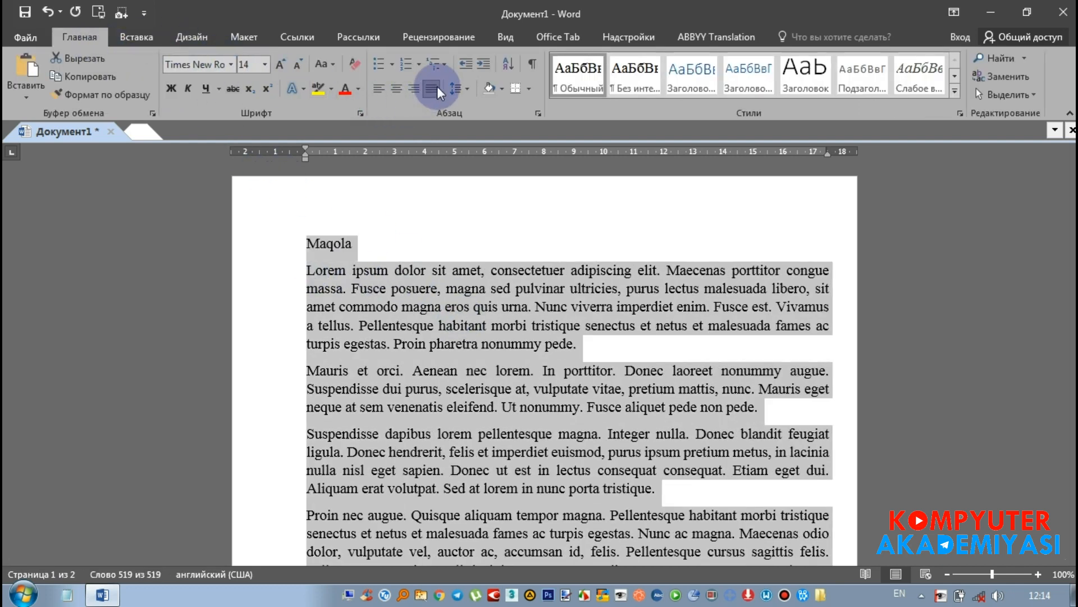
Center the Maqola title above the article and make it bold
click(364, 243)
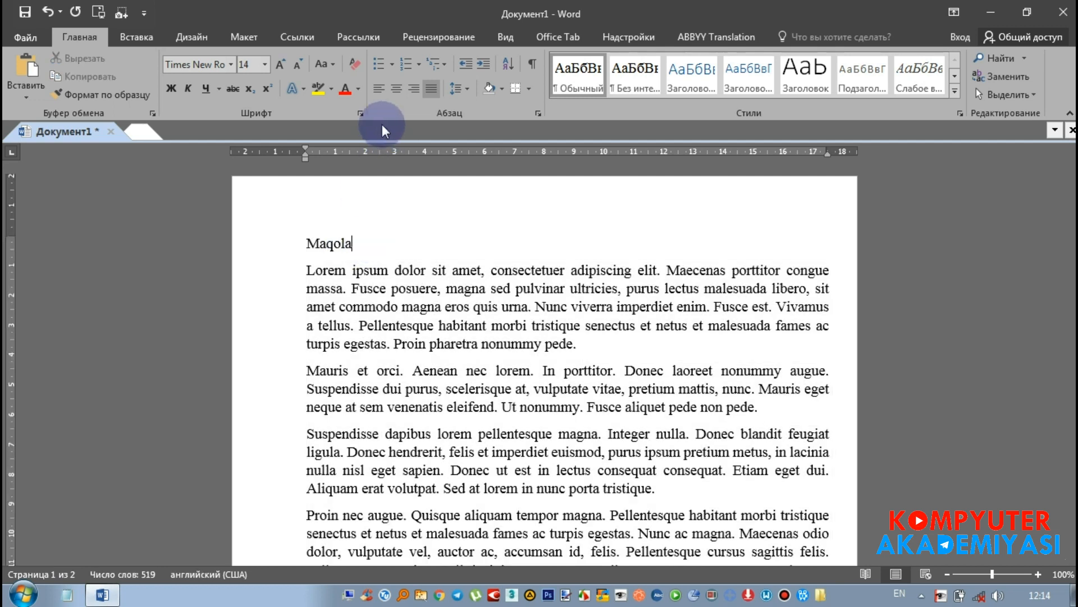
click(397, 89)
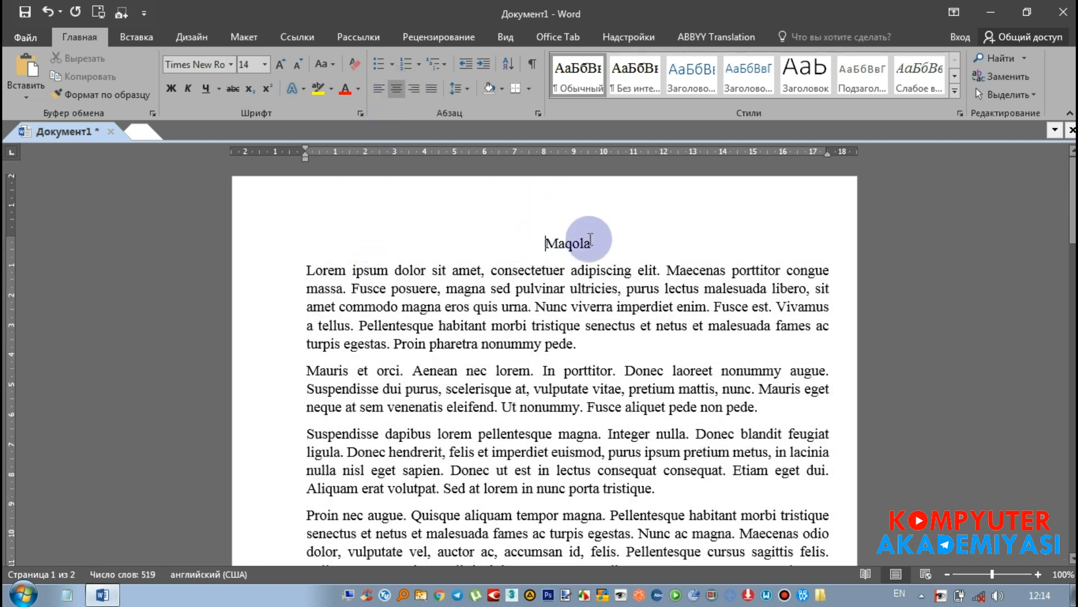
double_click(566, 243)
click(614, 213)
click(612, 247)
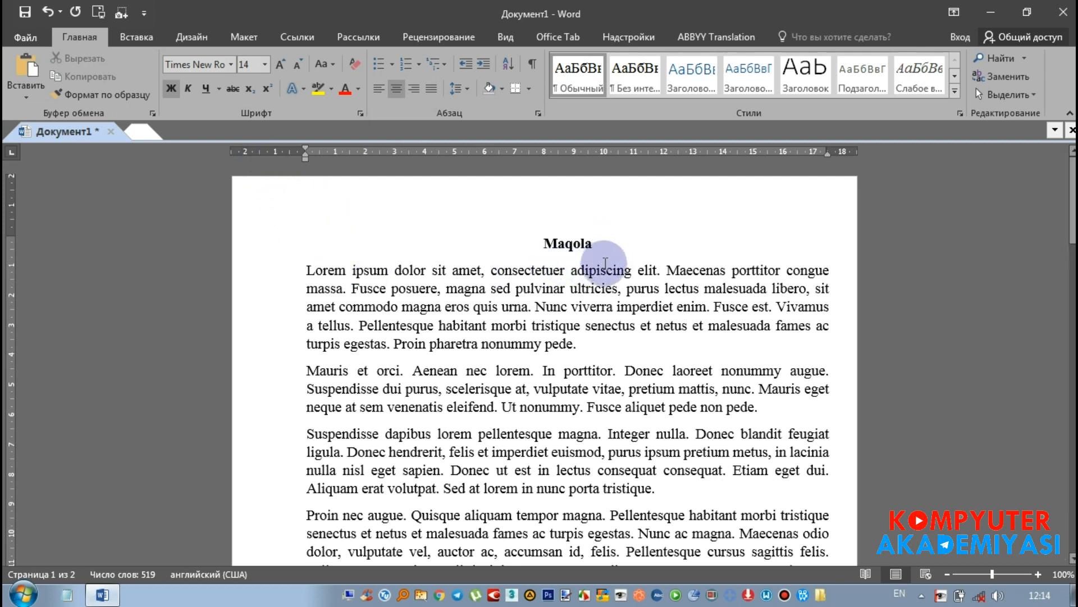
Review the page setup's paper size and paper source settings and return to the margin settings
double_click(274, 155)
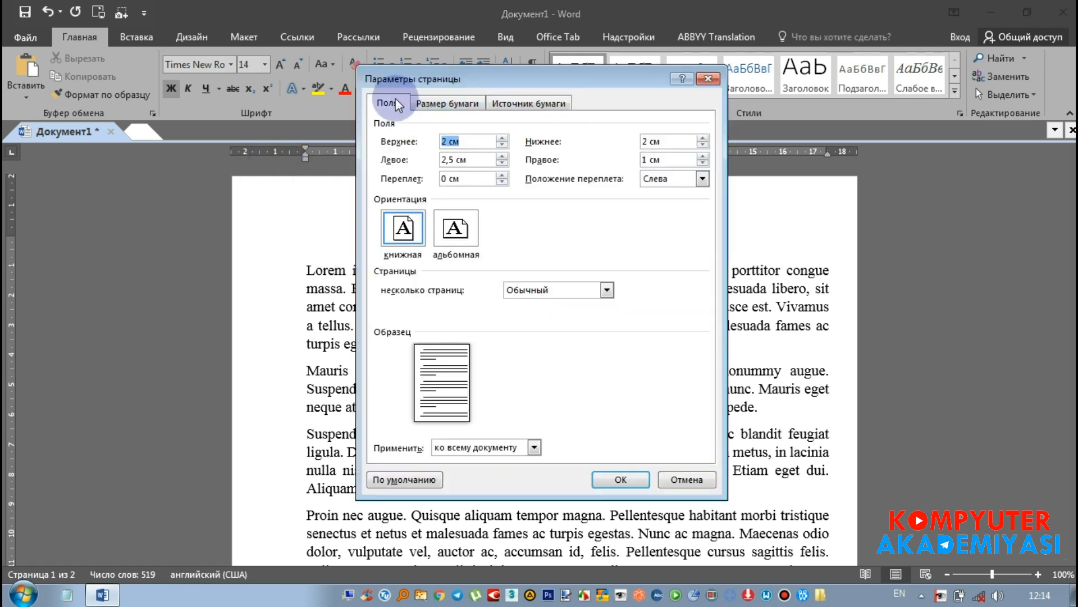
click(455, 105)
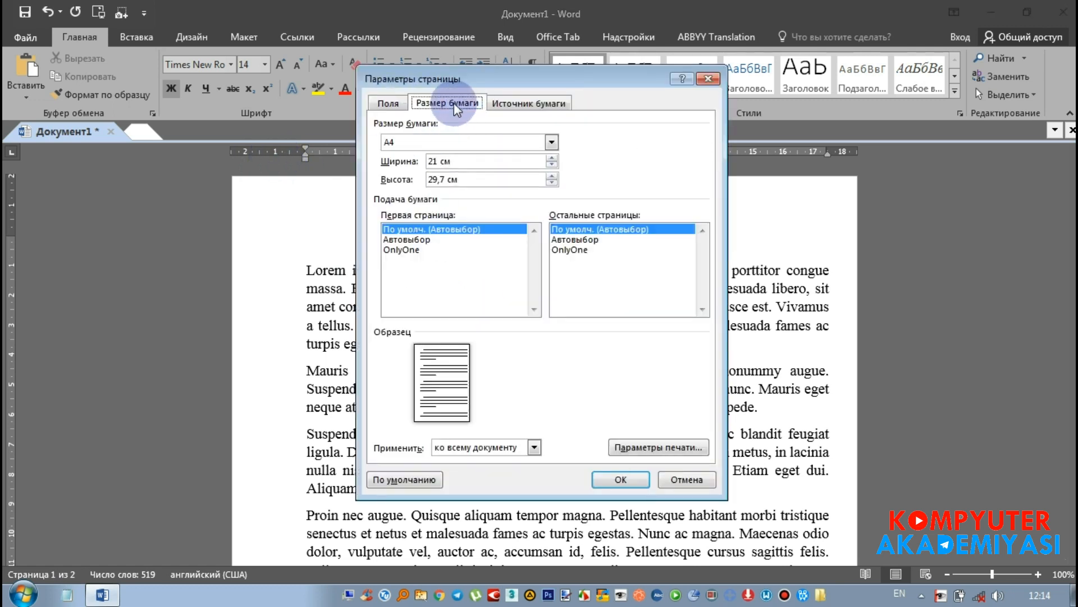
click(552, 142)
click(553, 144)
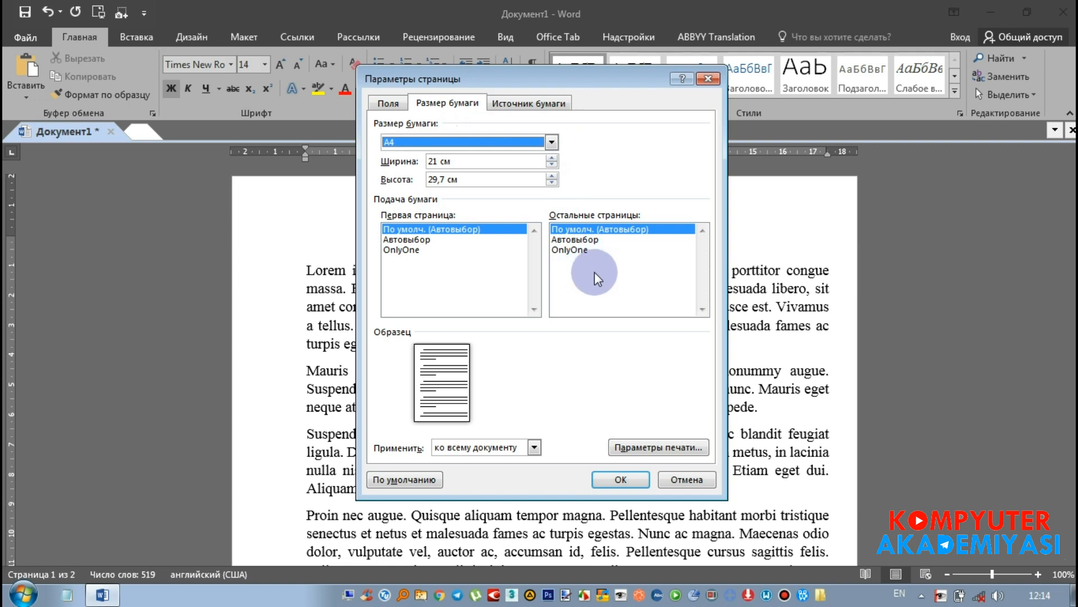
click(543, 106)
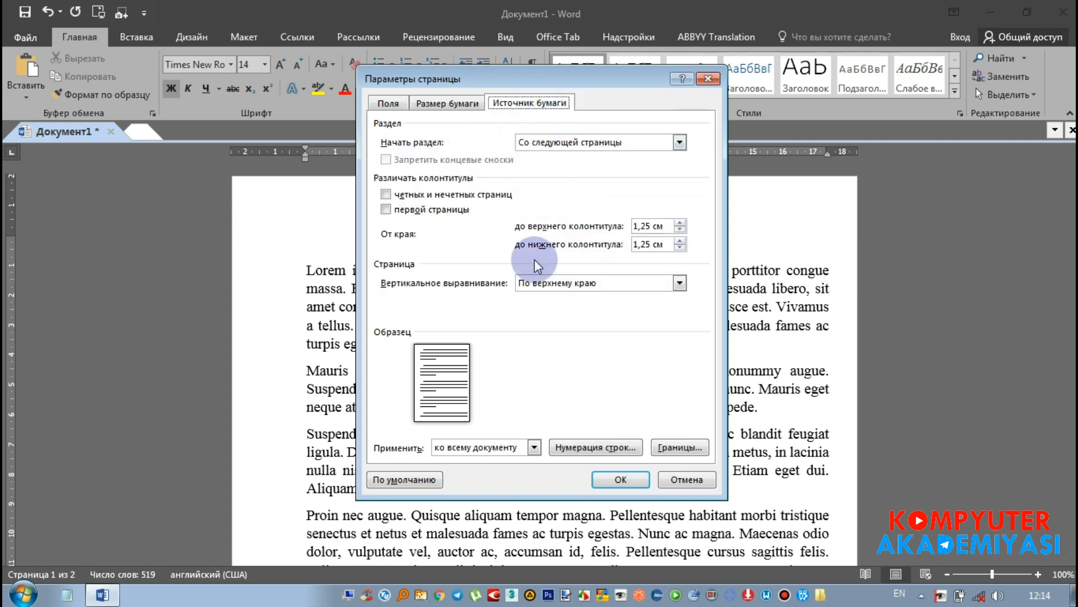
click(388, 104)
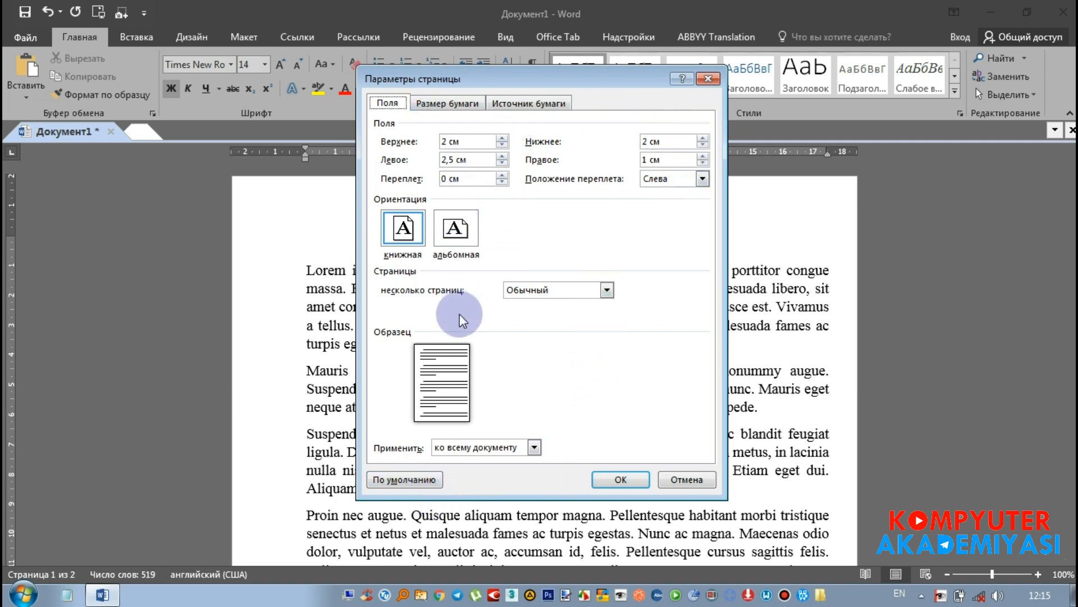
Save the current page settings as the default for new documents, then reopen the page setup and accept it
click(396, 484)
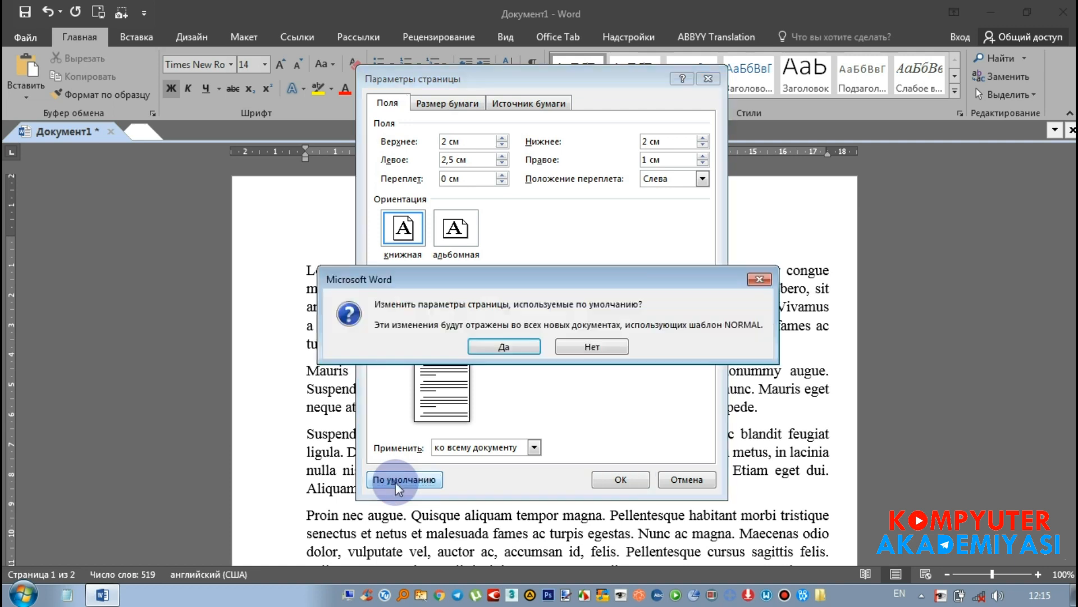
click(504, 346)
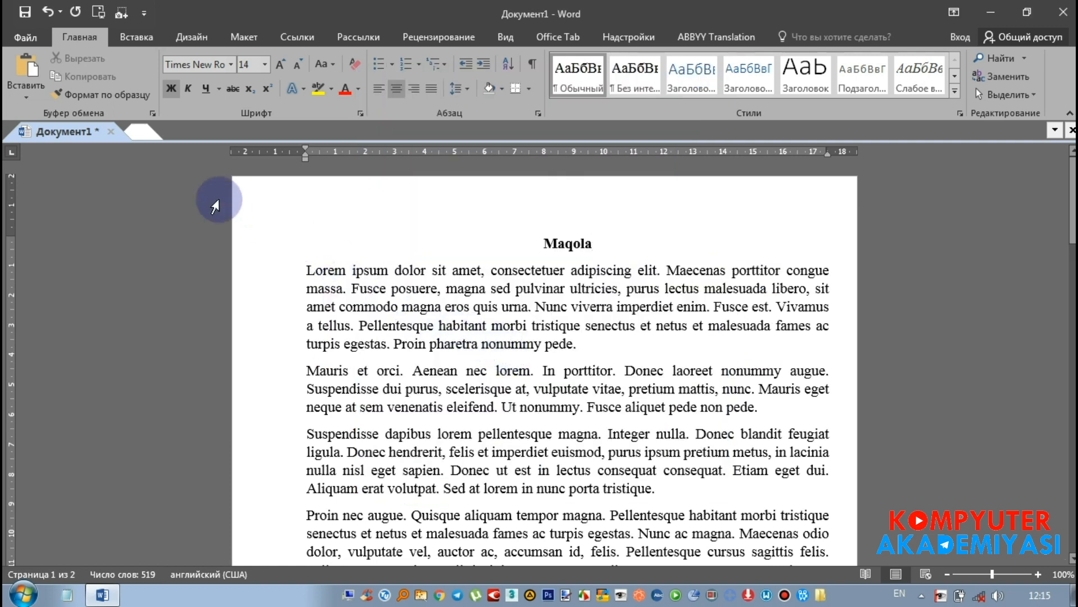
double_click(281, 151)
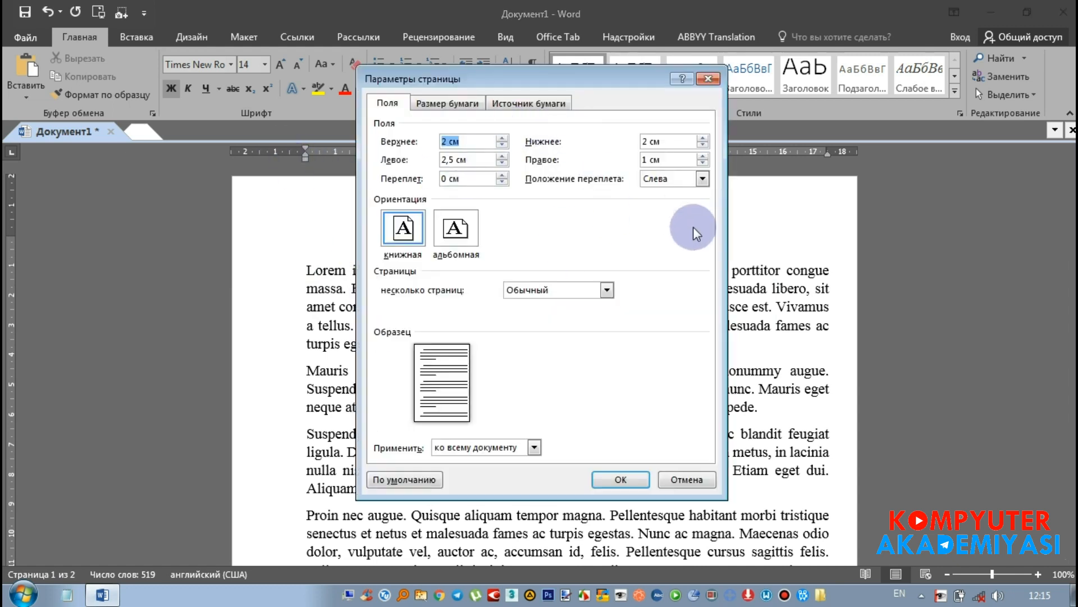
click(636, 481)
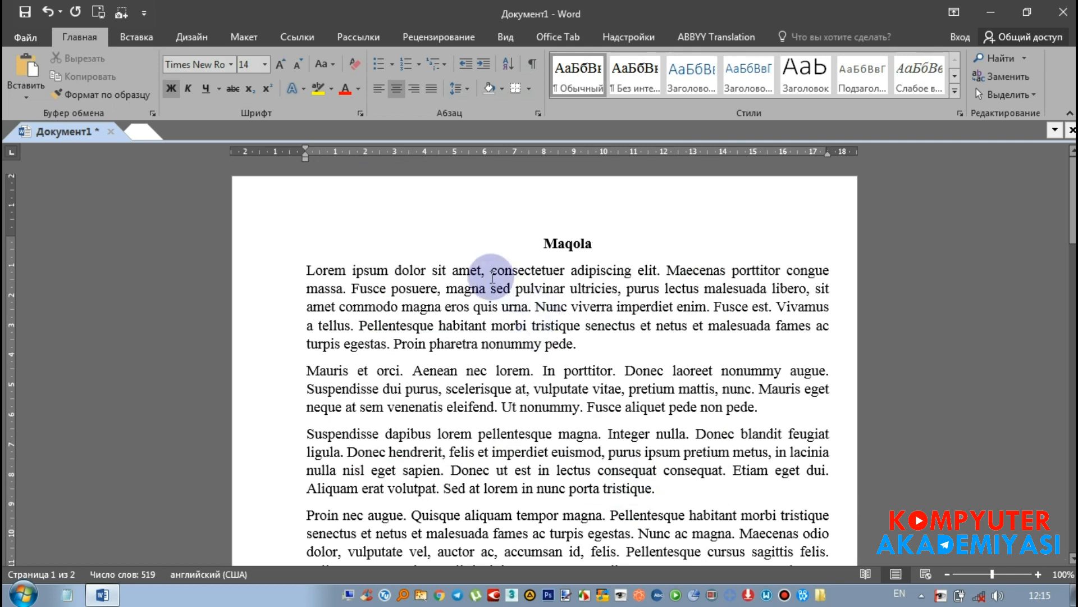
Place the cursor at the Maqola title and bring up the document design options
click(546, 288)
click(337, 244)
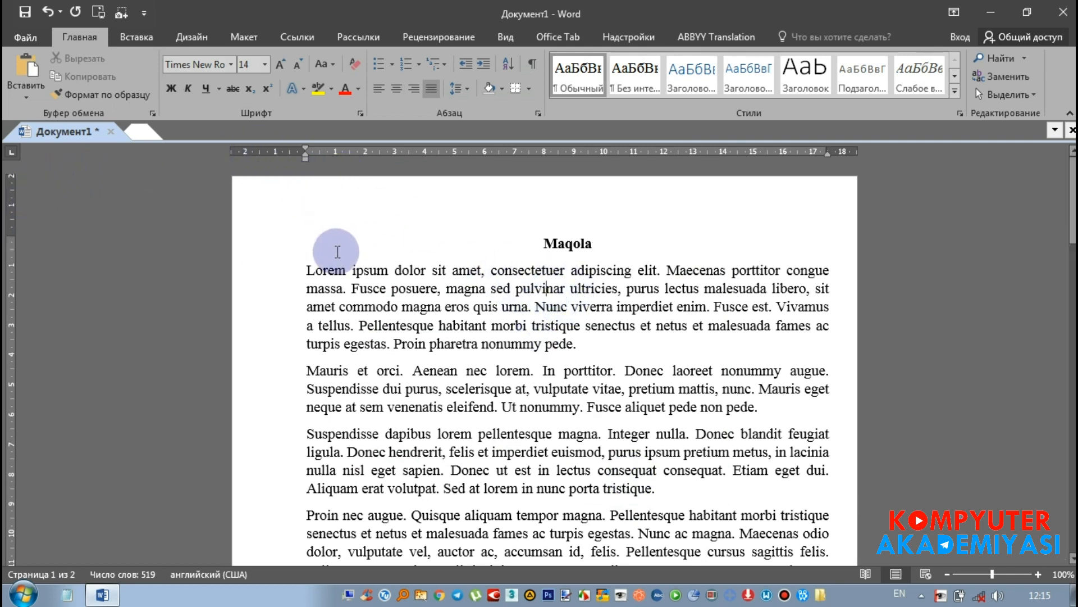
click(125, 39)
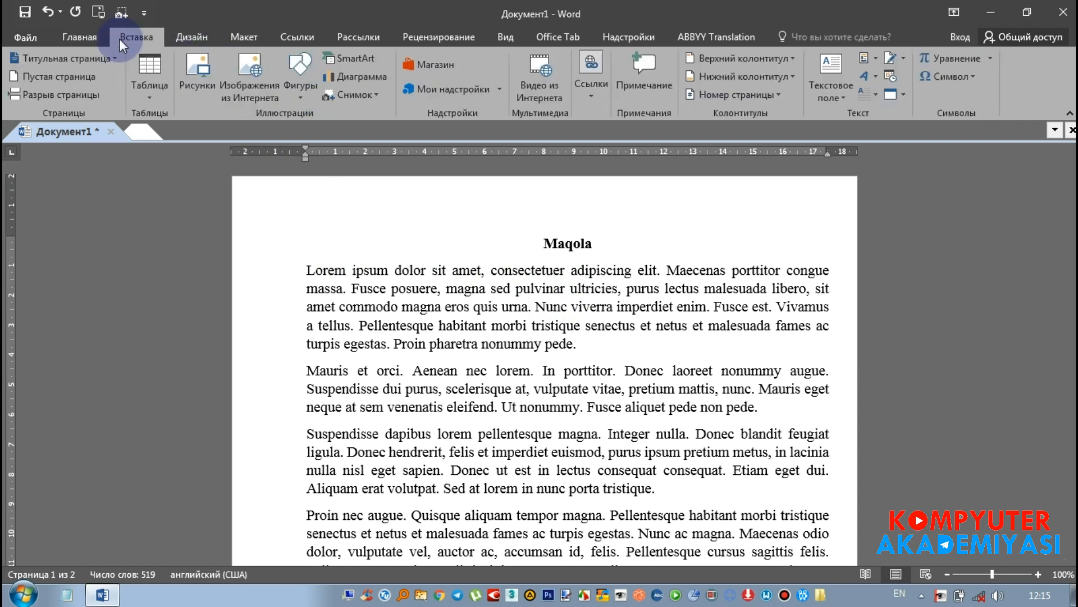
click(189, 36)
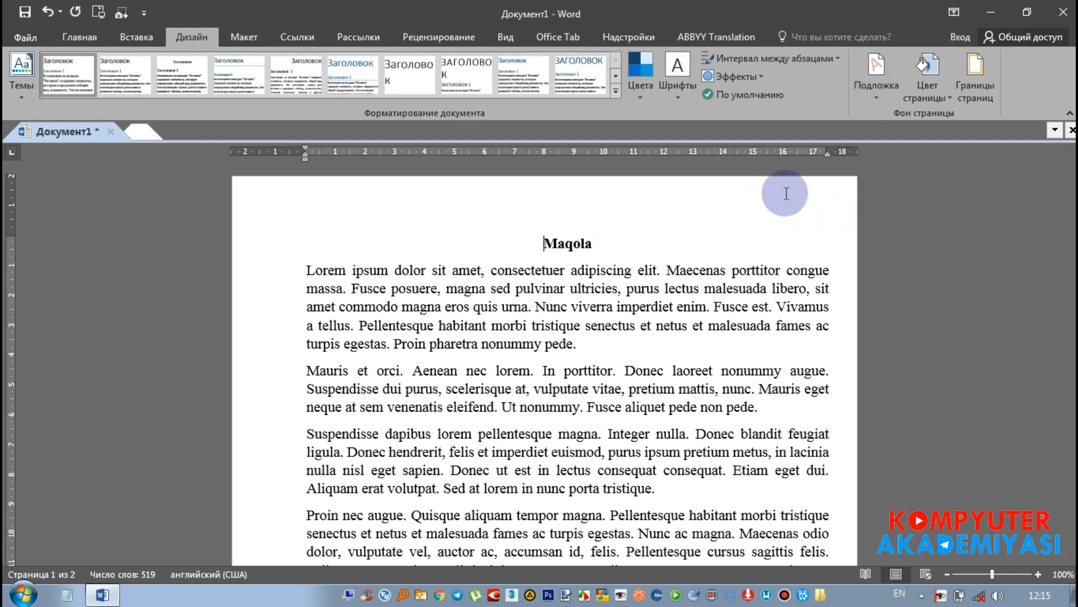
View the watermark in the desktop image 02 Operativ xotira.JPG, then switch back to the Word document and look through it
click(1072, 596)
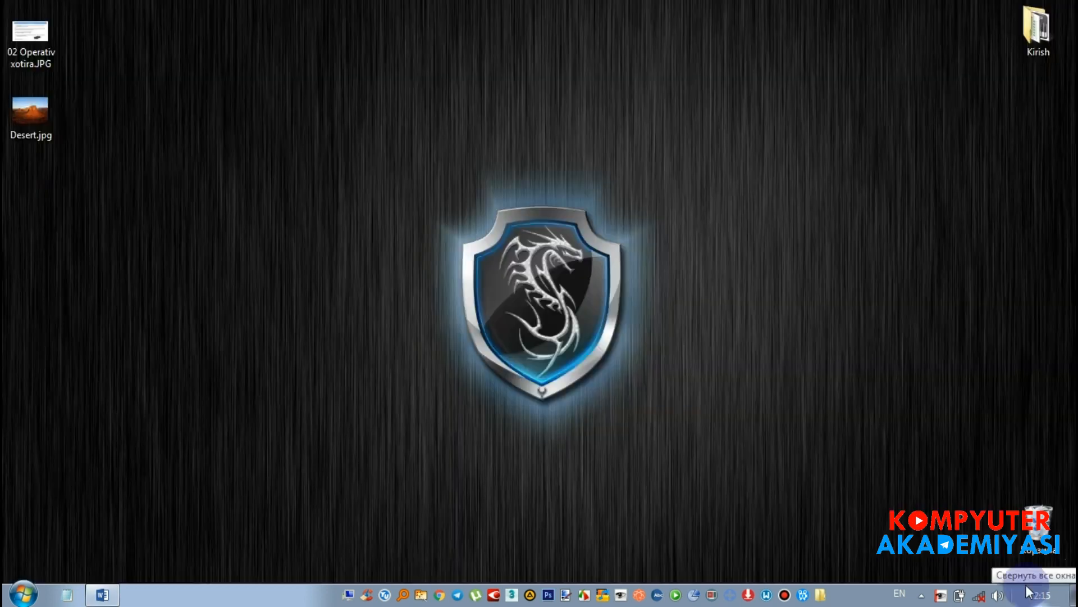
double_click(30, 35)
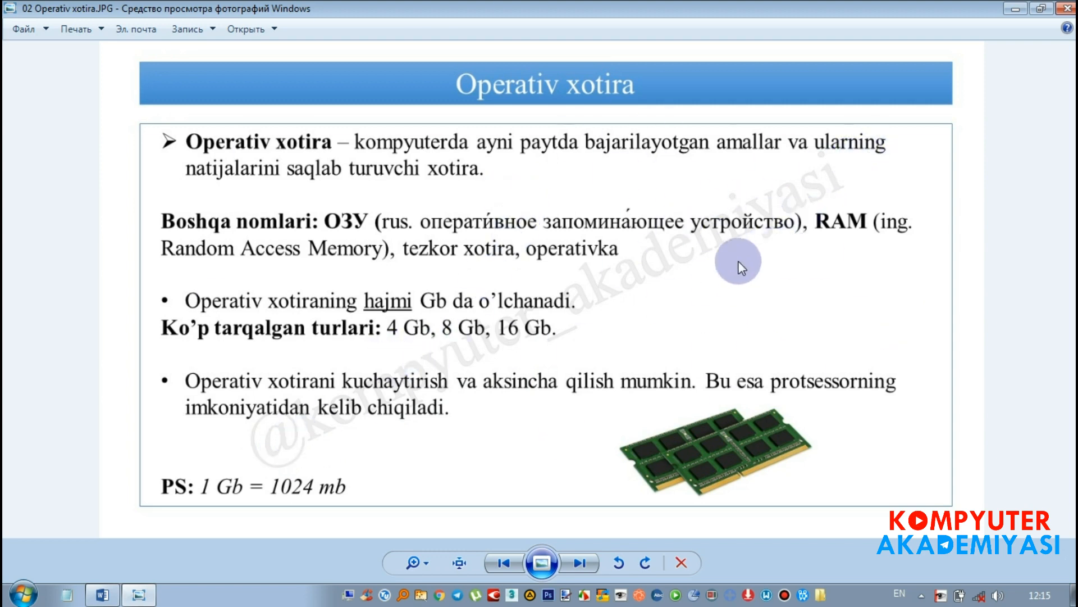
click(1015, 8)
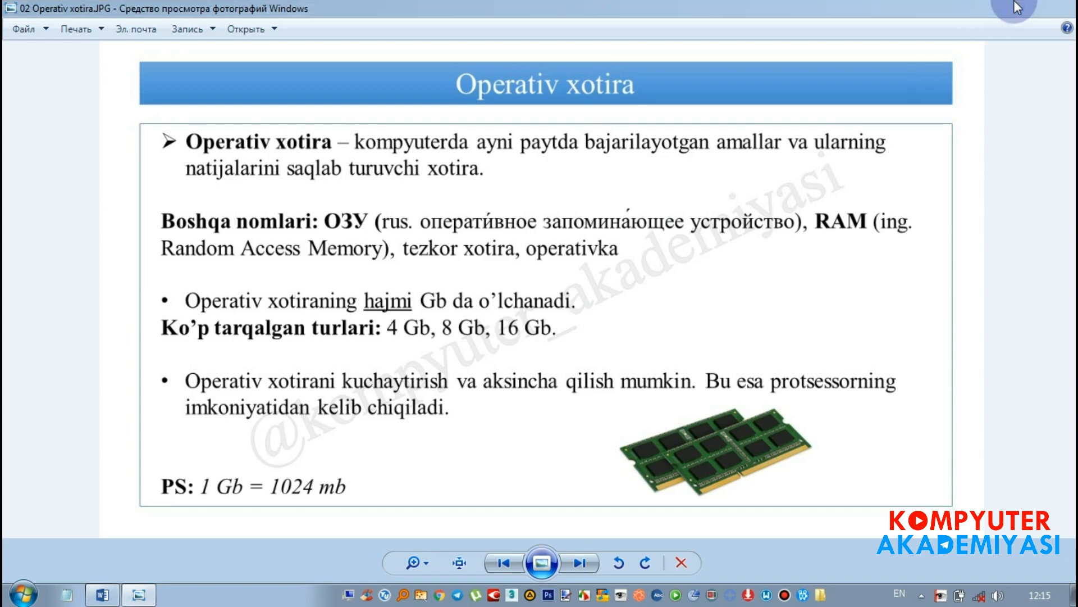
click(104, 595)
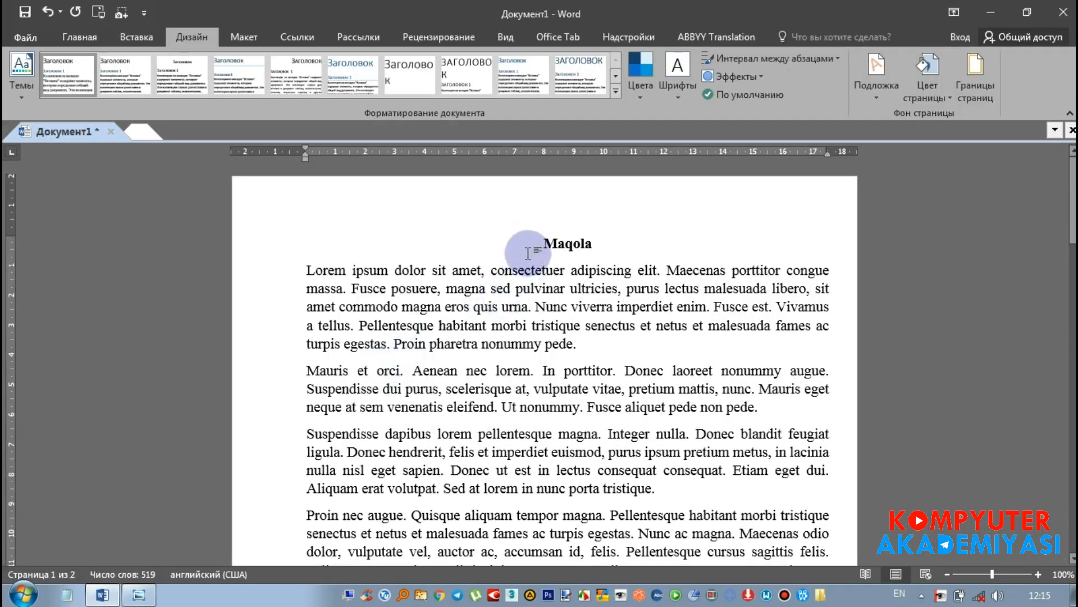
scroll(525, 248, down, 6)
scroll(542, 229, up, 6)
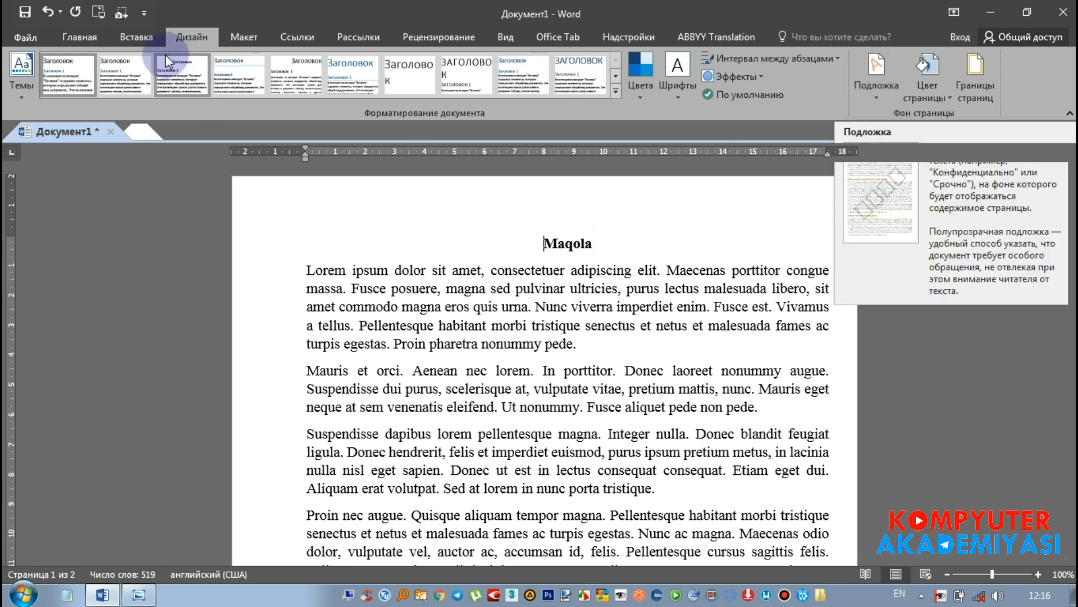
Try the diagonal ЧЕРНОВИК 1 watermark on the document, look at it on both pages, and undo it
click(869, 96)
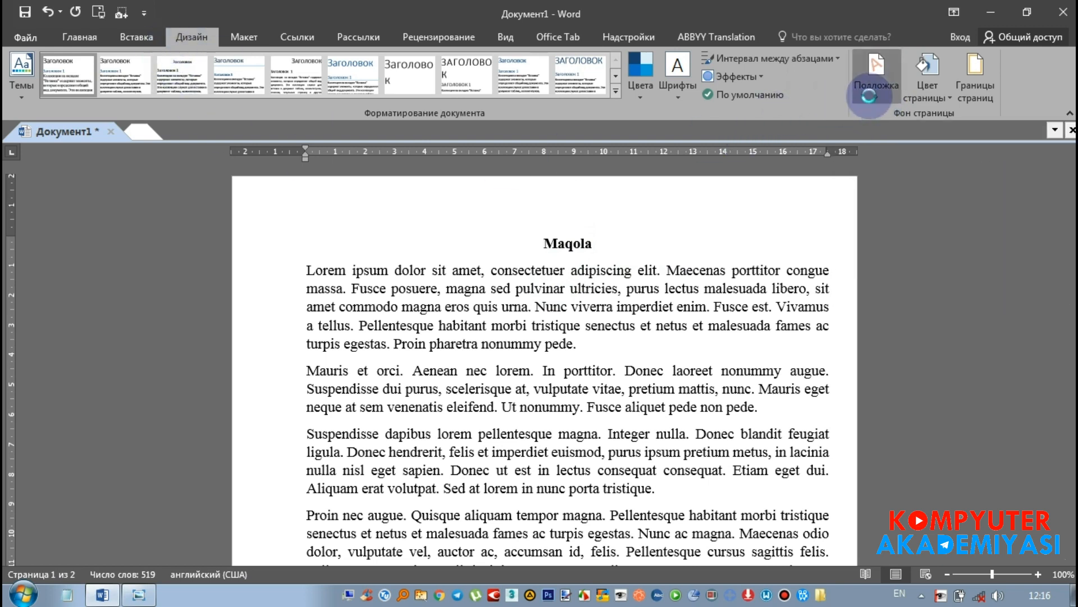
drag(1071, 188, 1070, 129)
click(1018, 191)
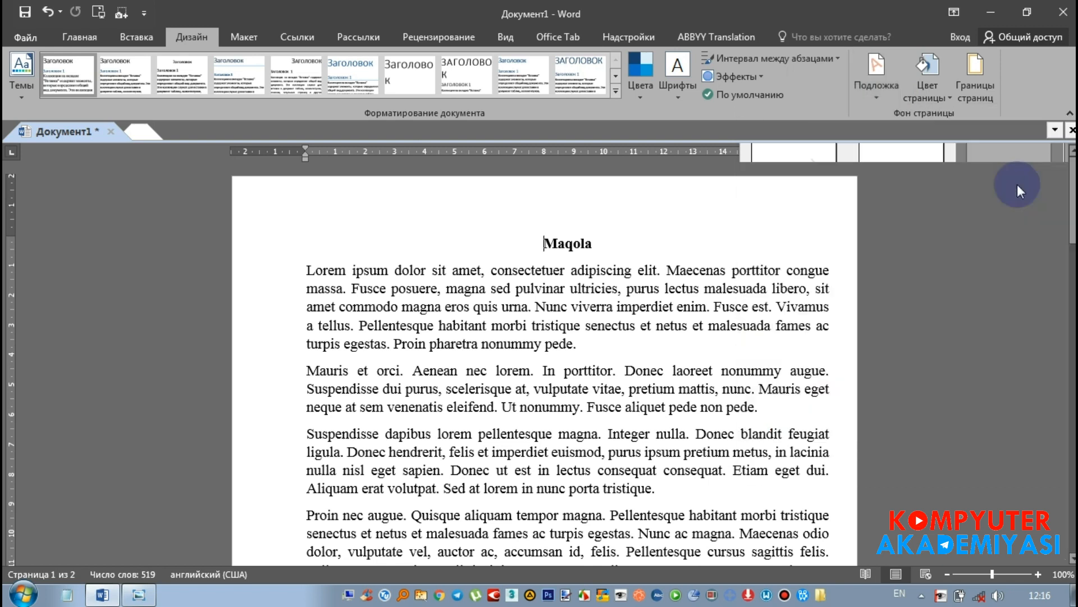
scroll(483, 427, down, 4)
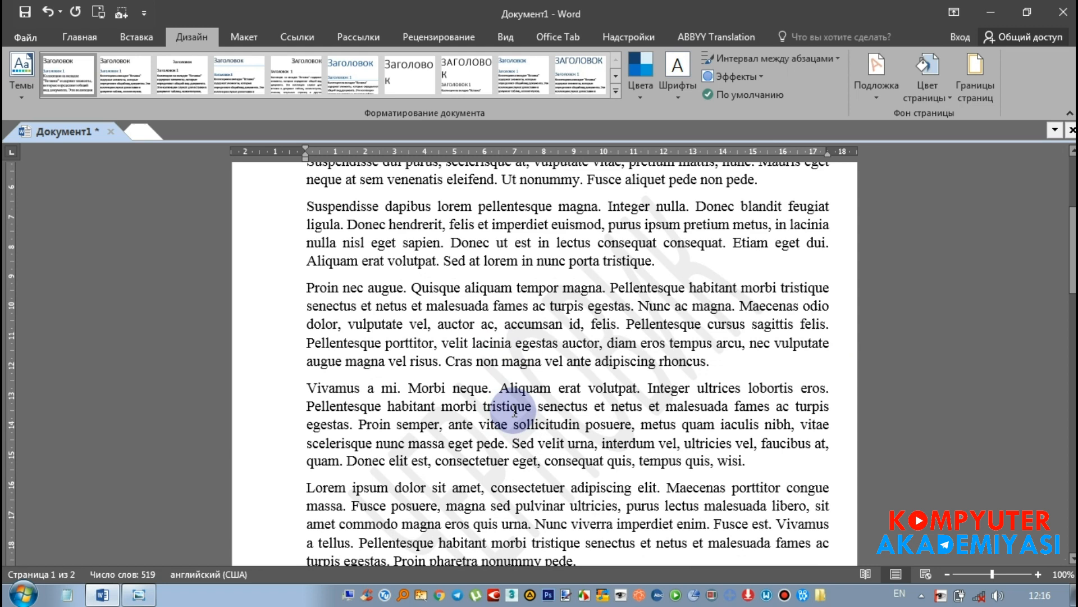
scroll(515, 412, down, 3)
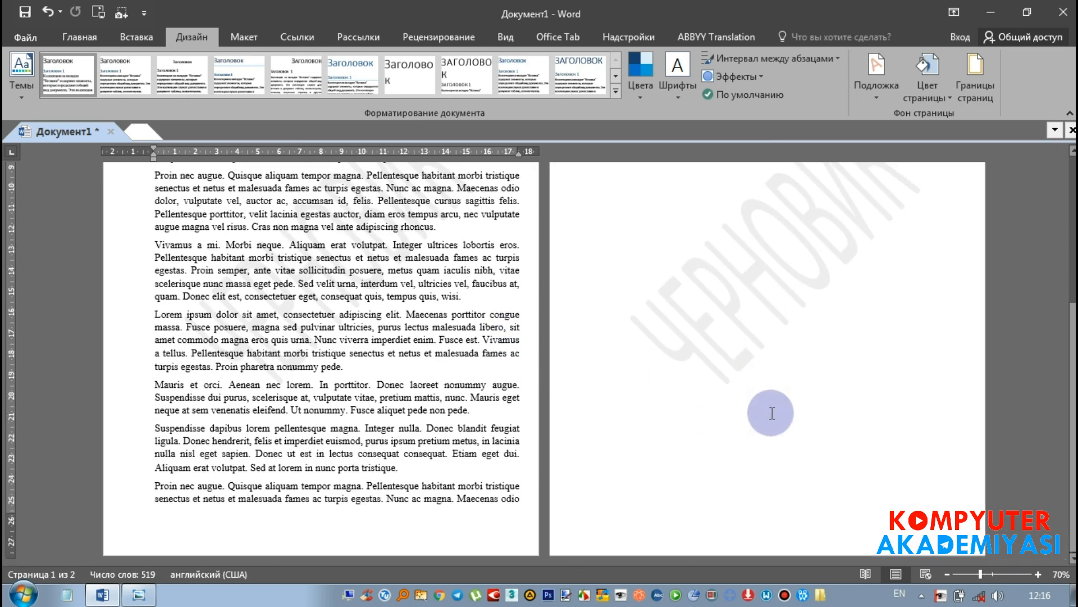
key(ctrl+z)
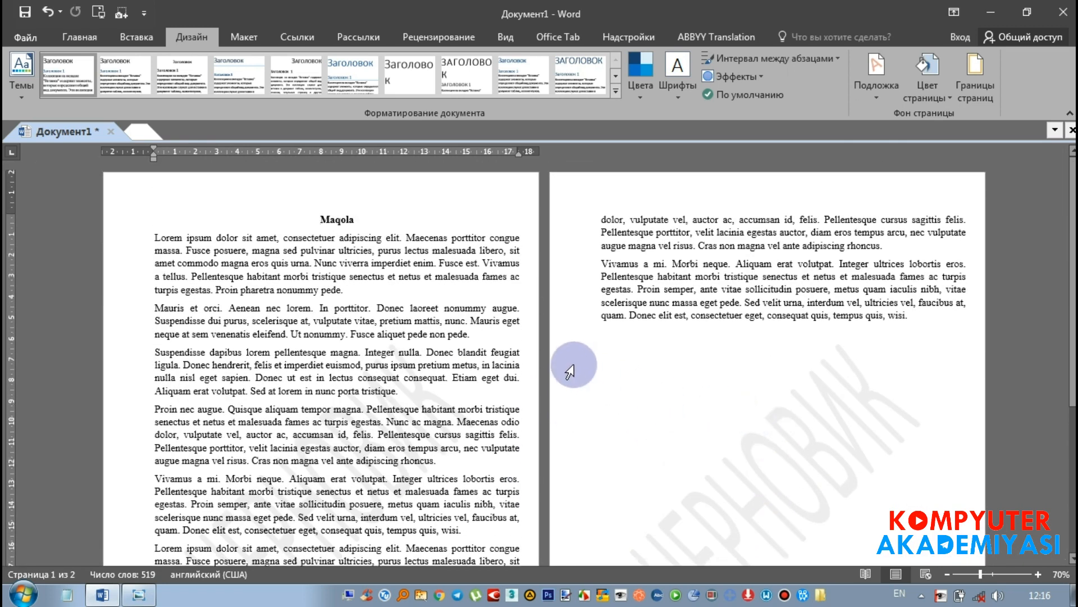
Open the custom watermark settings, check the picture watermark option without choosing an image, and return to Без подложки
click(873, 99)
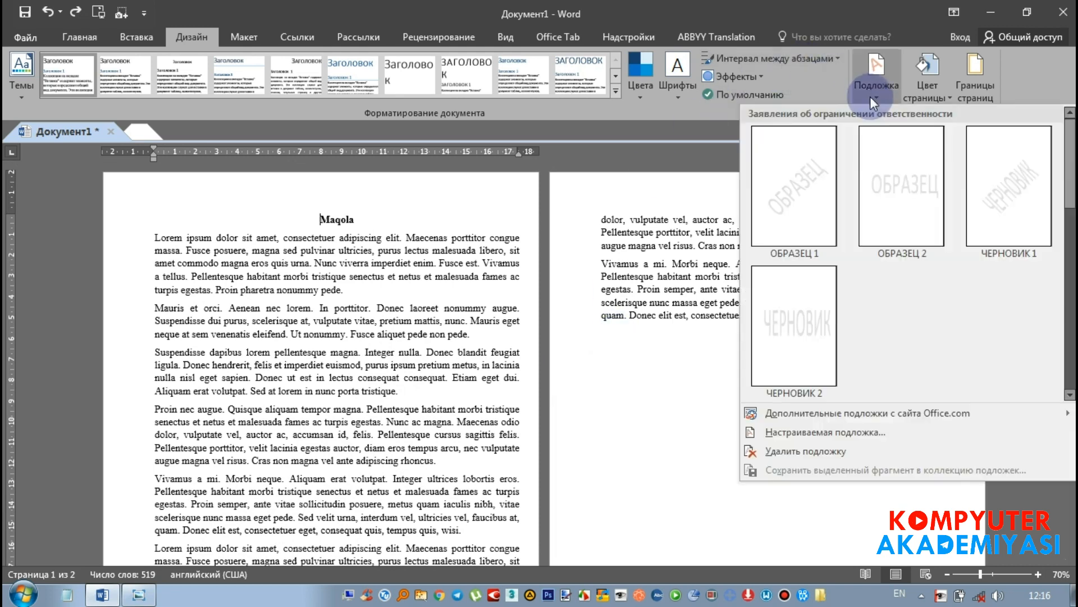
click(817, 431)
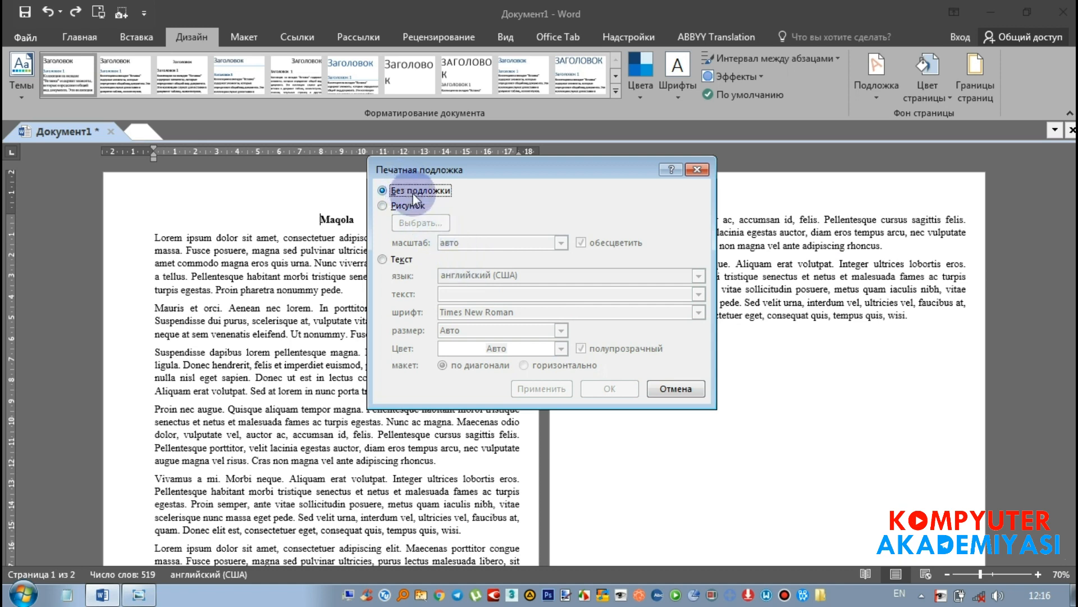
click(397, 205)
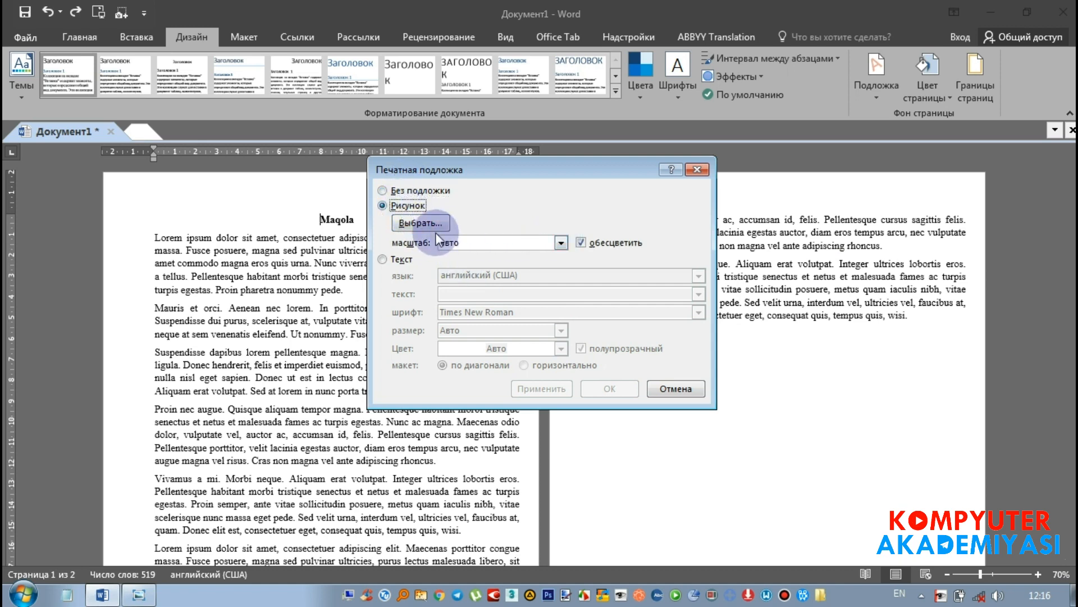
click(425, 224)
click(654, 334)
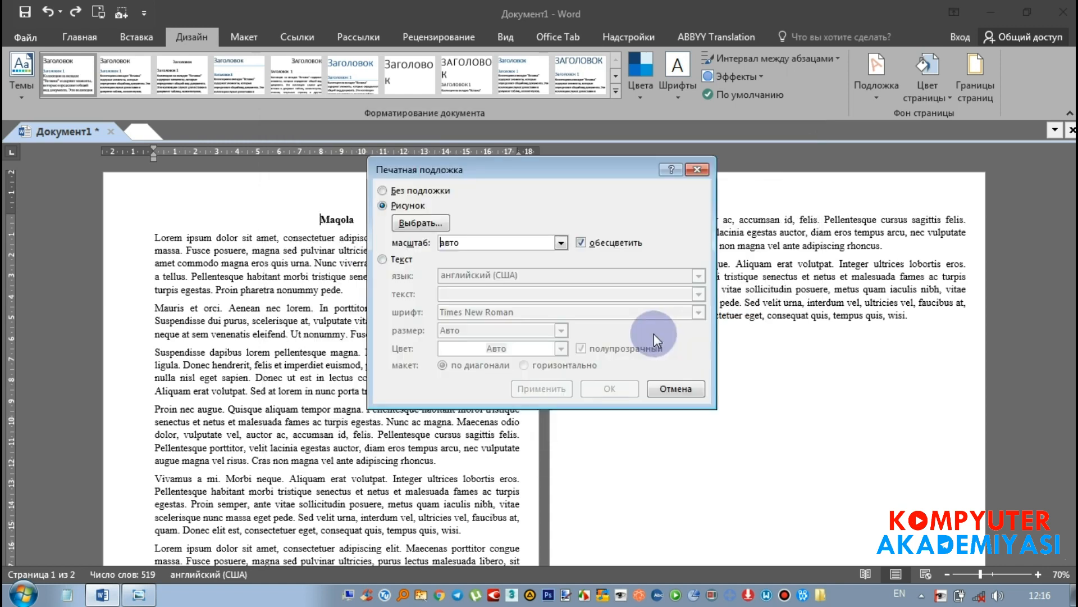
click(401, 209)
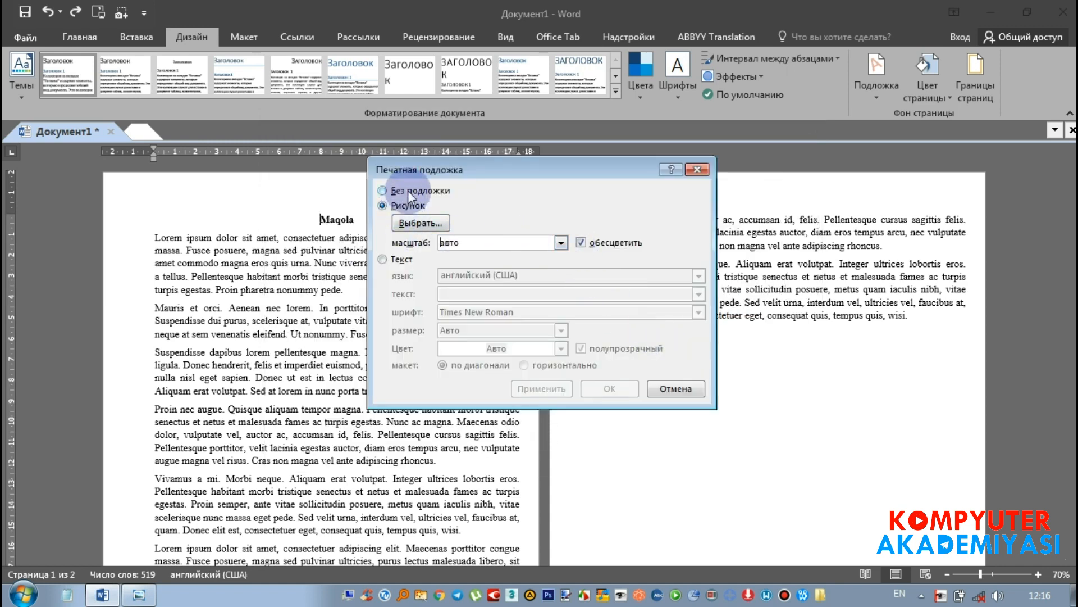
click(408, 190)
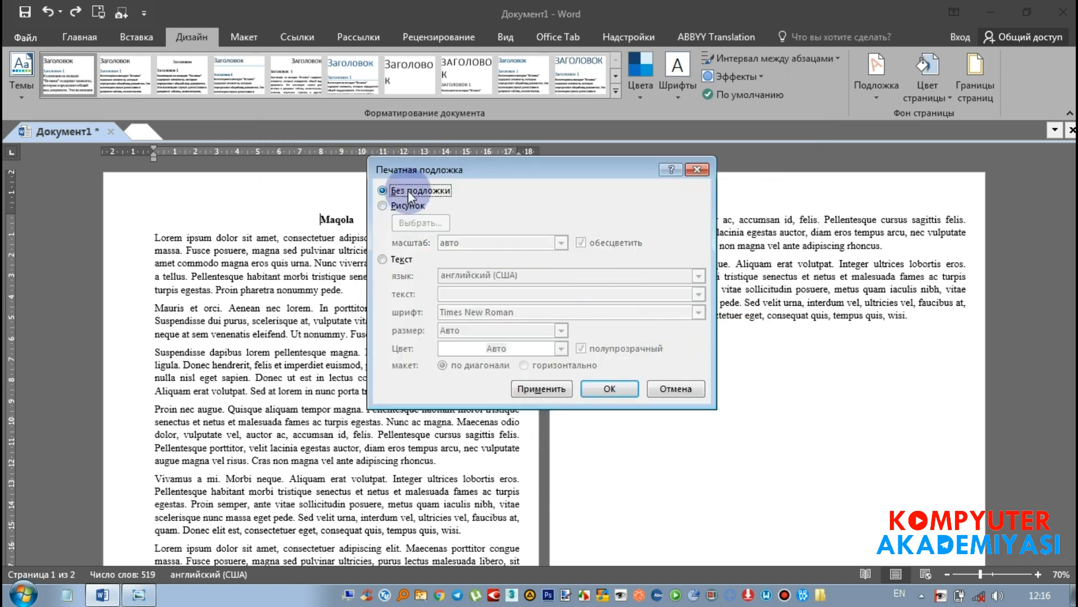
Set up a custom text watermark reading Namuna with a font size of 40
click(401, 262)
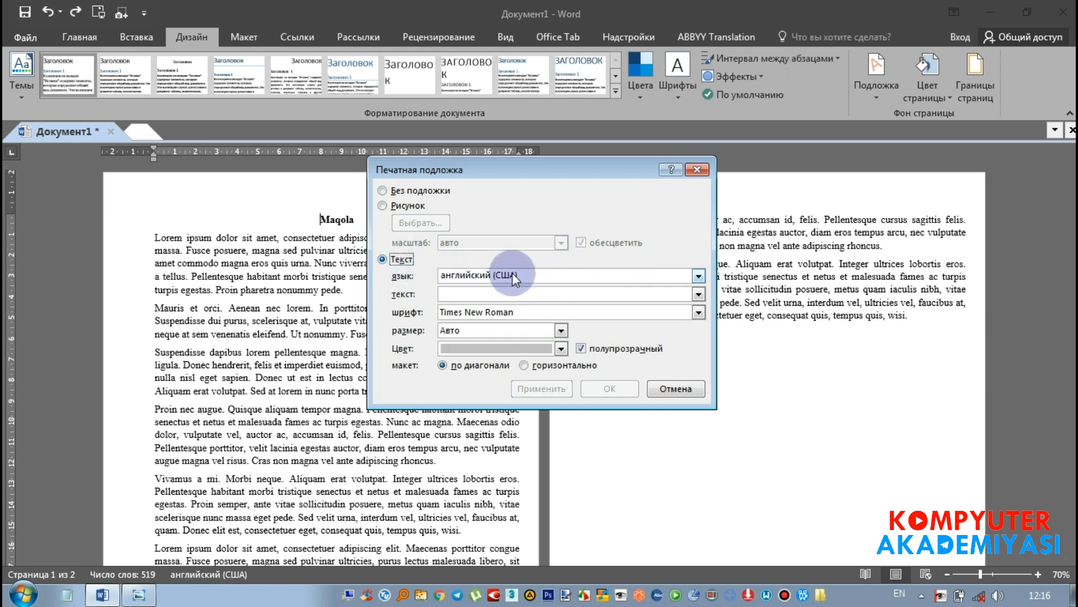
click(496, 293)
text(Namuna)
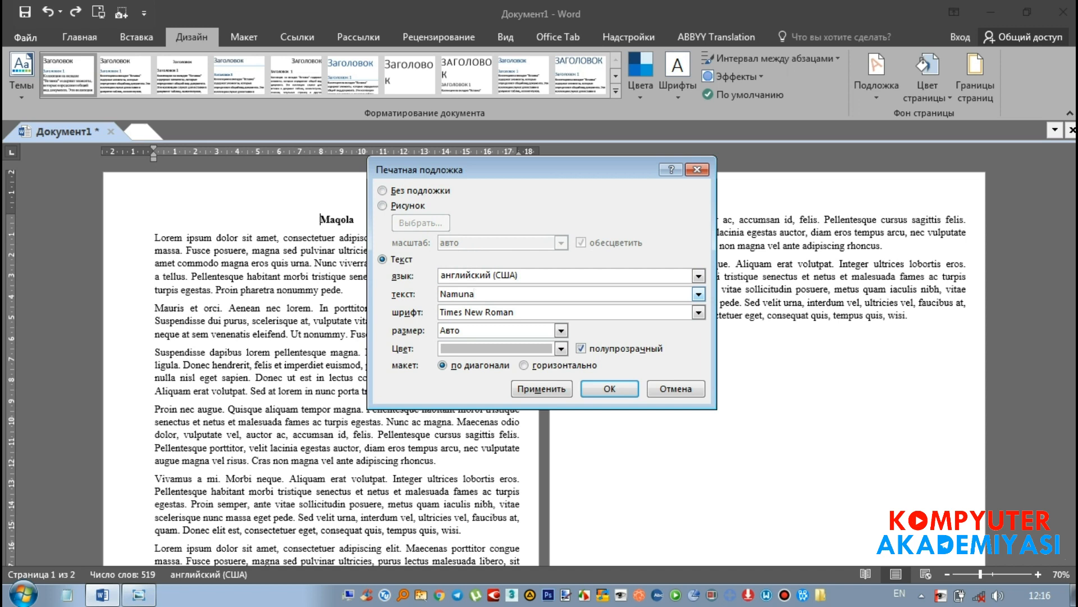
click(569, 334)
click(538, 362)
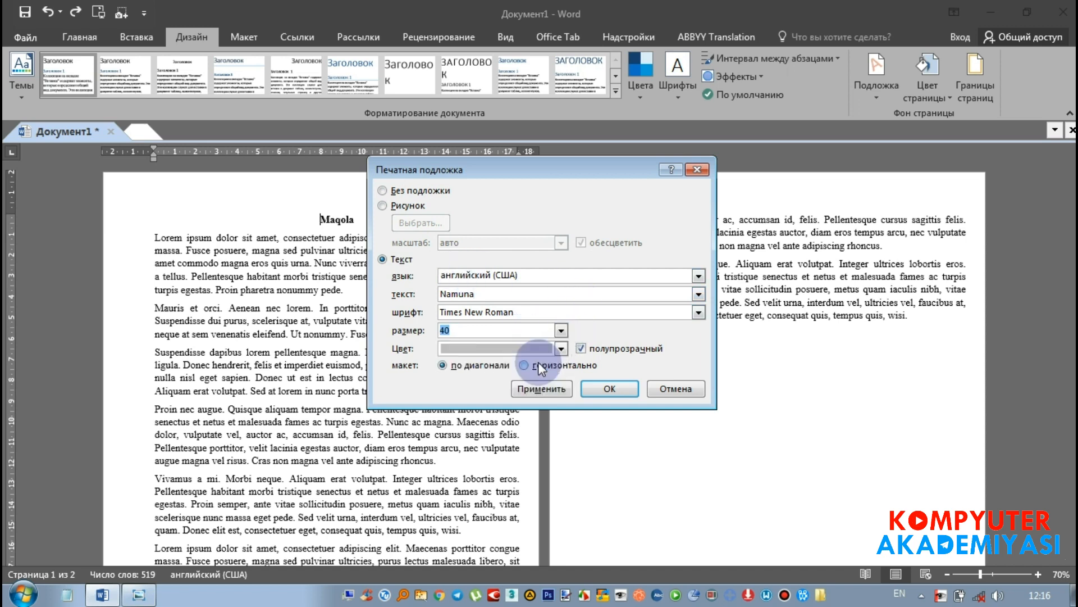
Set the Namuna watermark's colour to black and apply it diagonally to the document
click(561, 348)
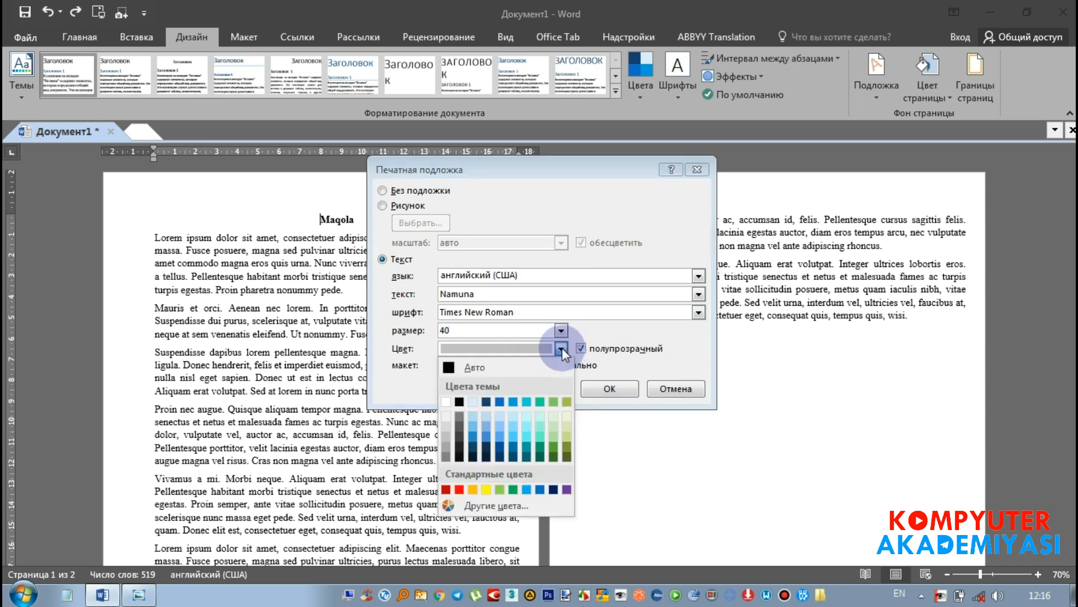
click(460, 400)
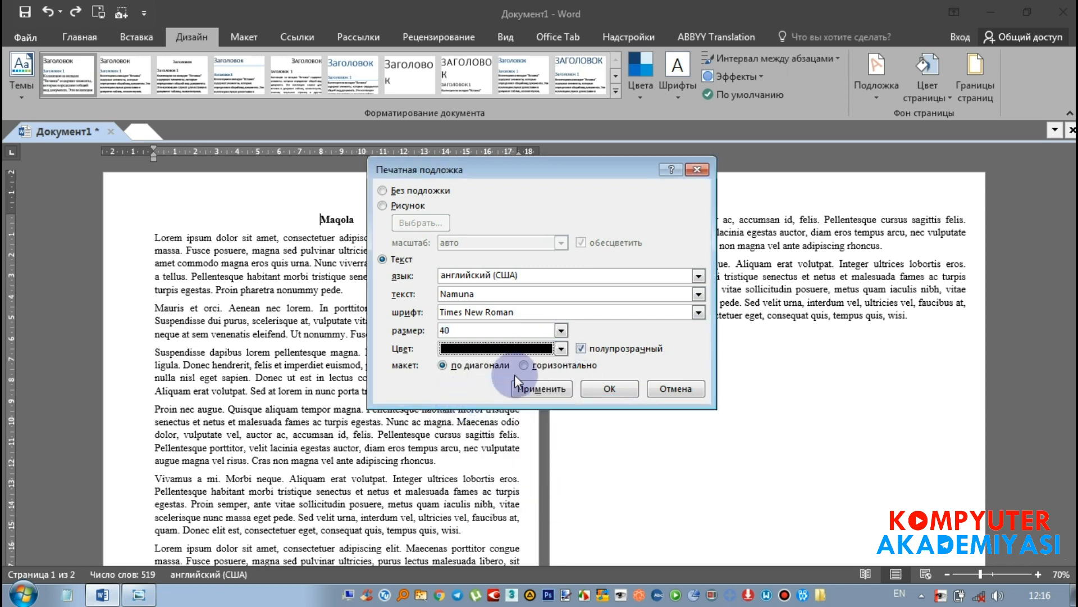
click(561, 350)
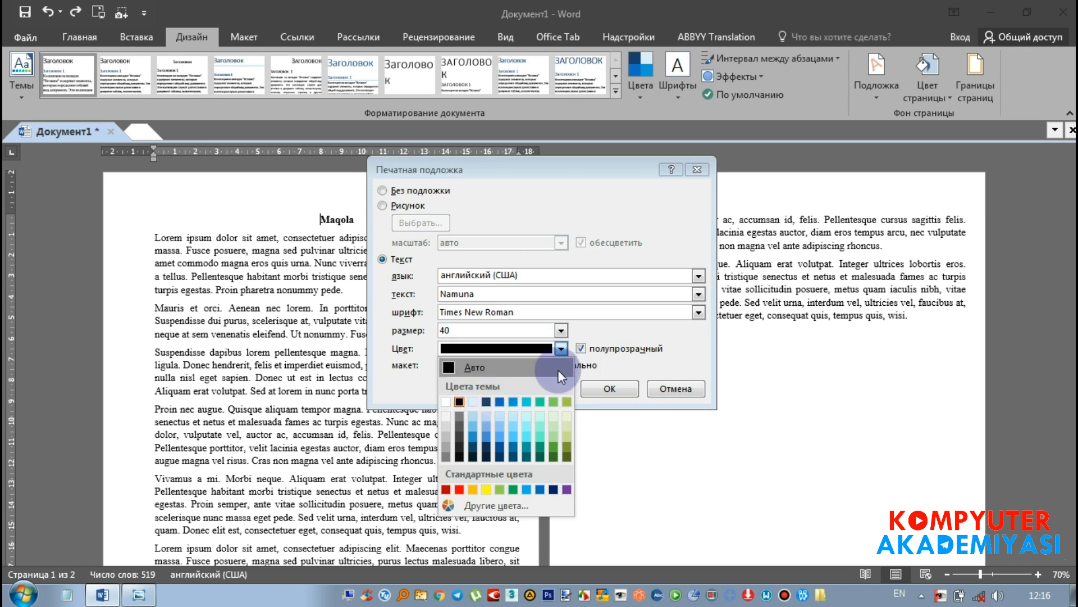
click(561, 348)
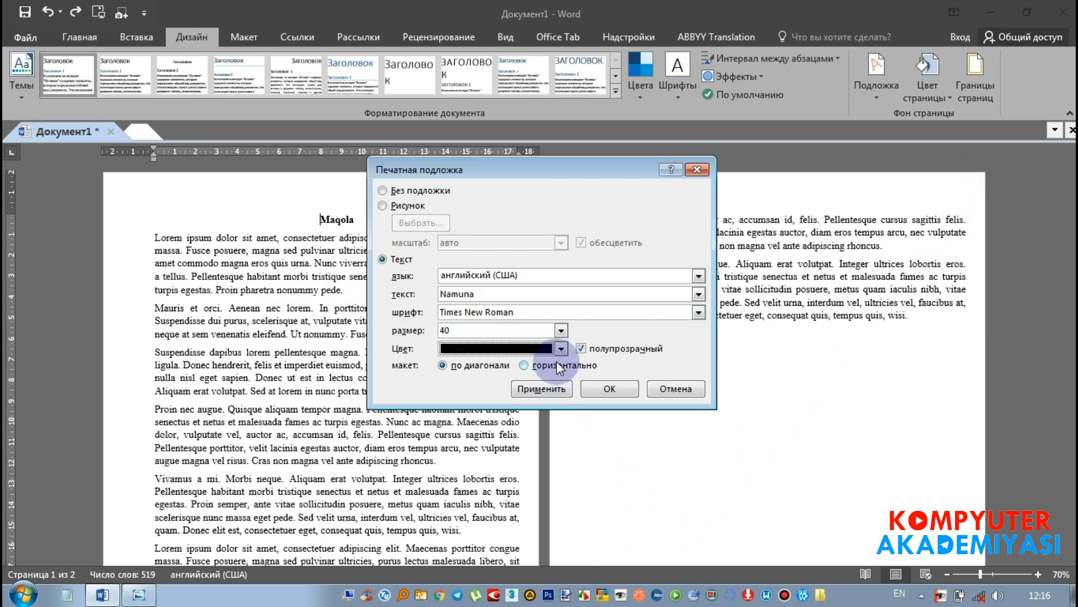
click(551, 387)
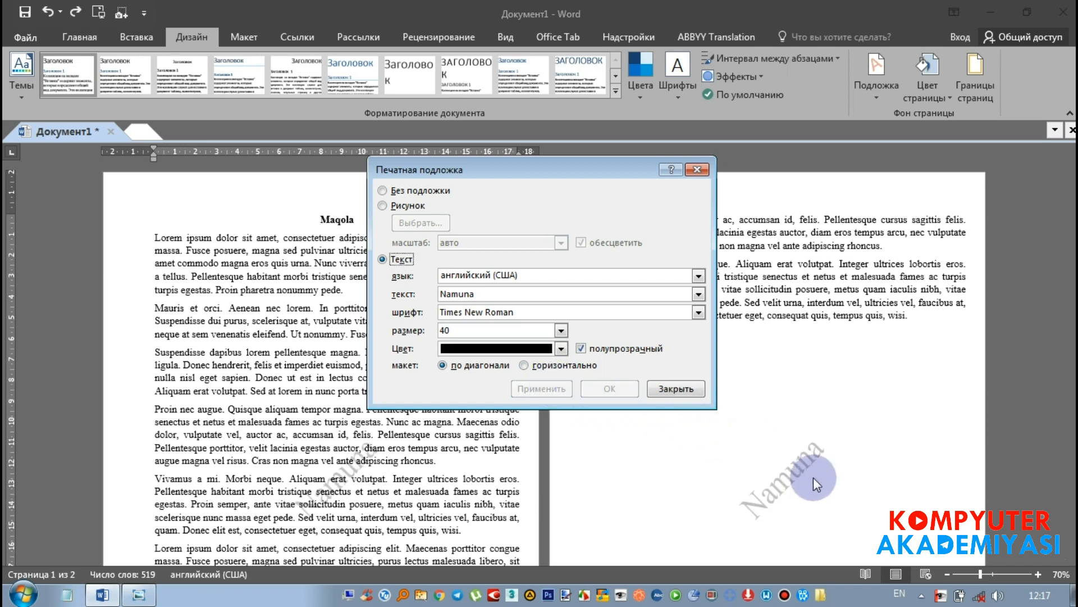
Set the Namuna watermark's size to 54 and confirm the watermark settings
click(560, 332)
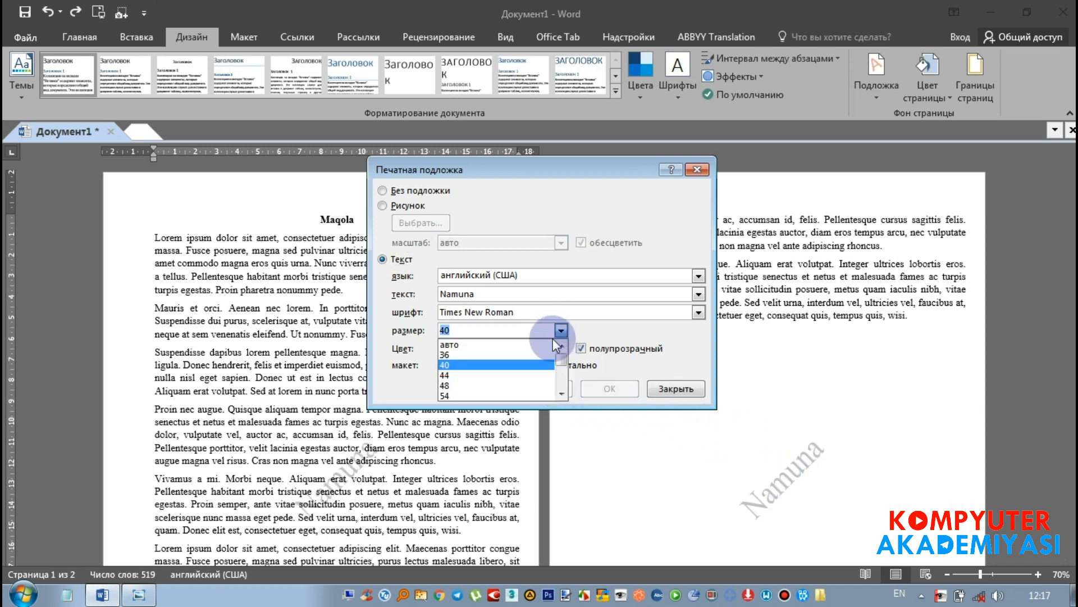
click(486, 392)
click(595, 390)
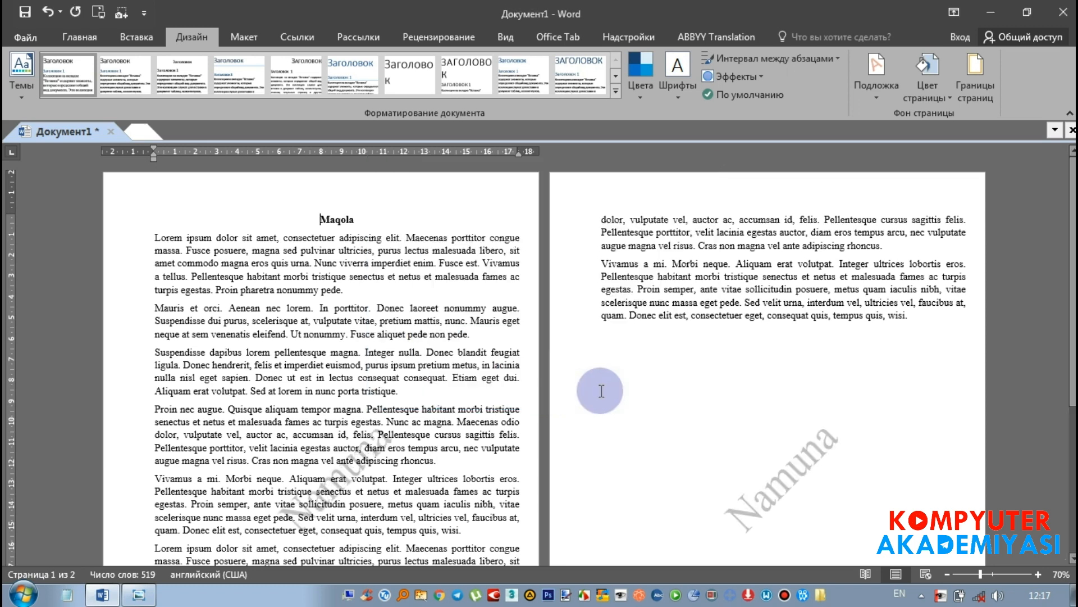
click(820, 451)
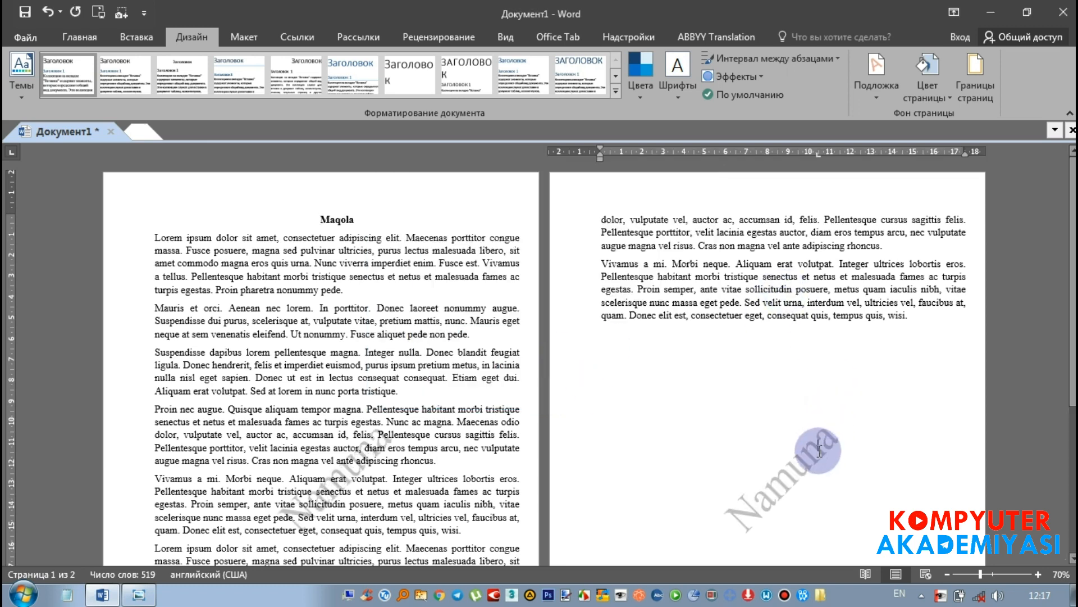
Edit the custom Namuna watermark to a dark blue colour and size 100, apply it and close the settings
click(876, 82)
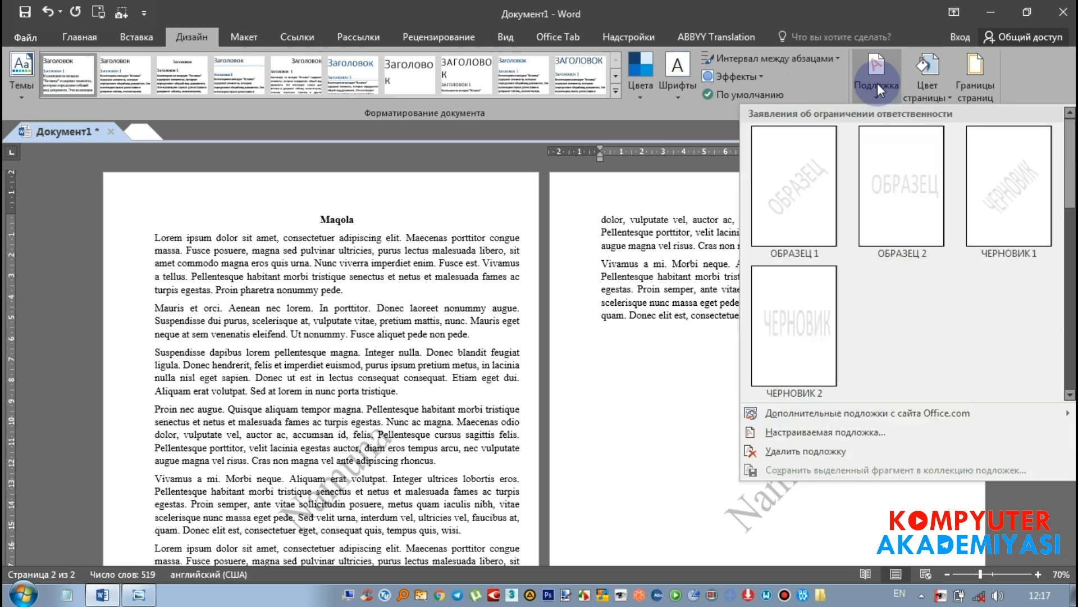
click(860, 434)
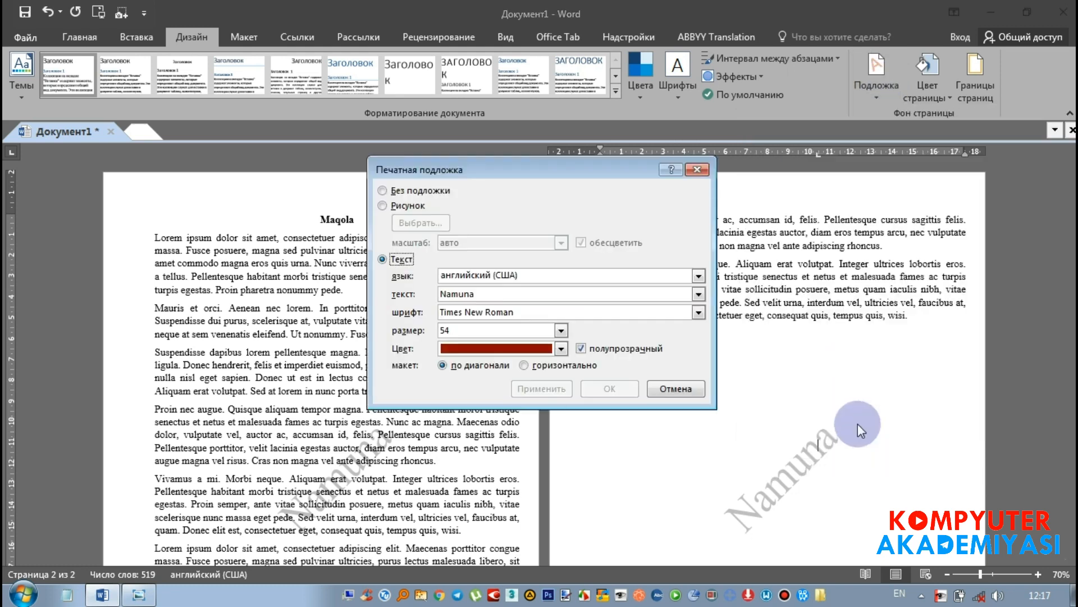
click(561, 348)
click(470, 449)
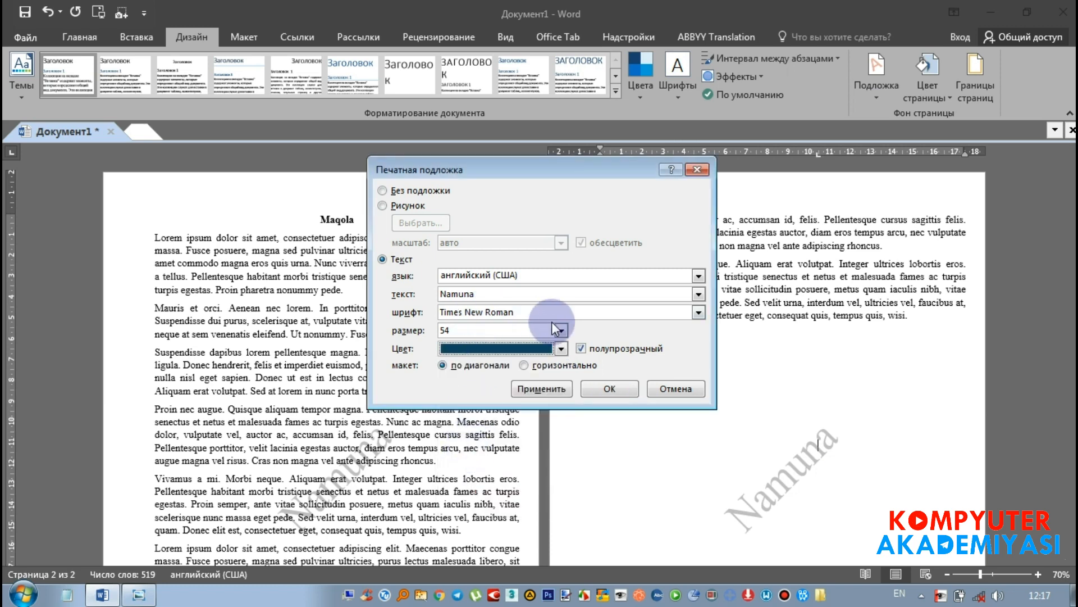
click(533, 332)
key(BackSpace)
key(BackSpace)
text(100)
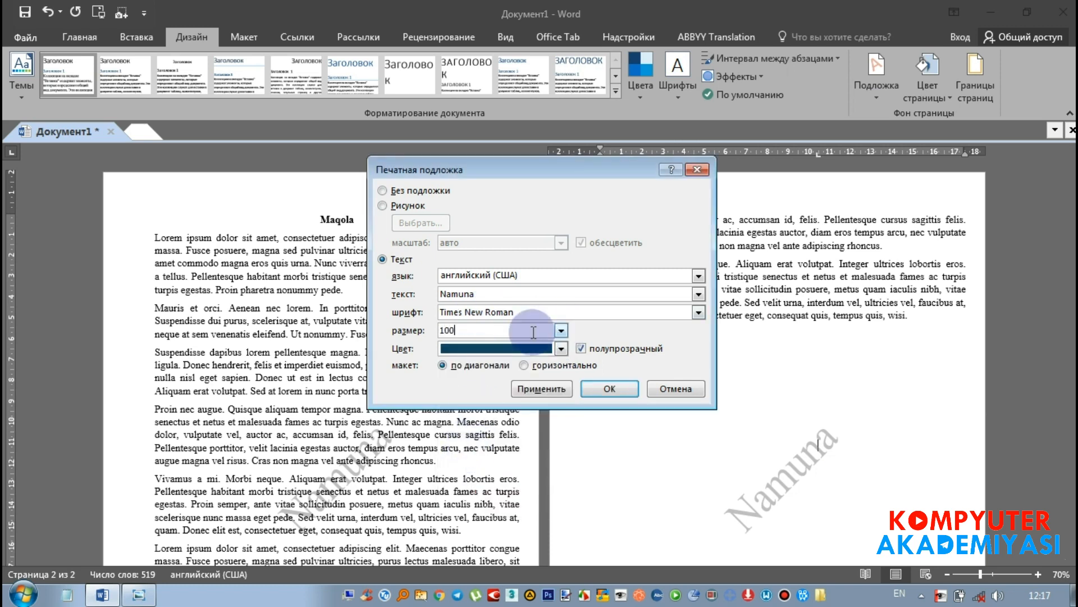
click(546, 385)
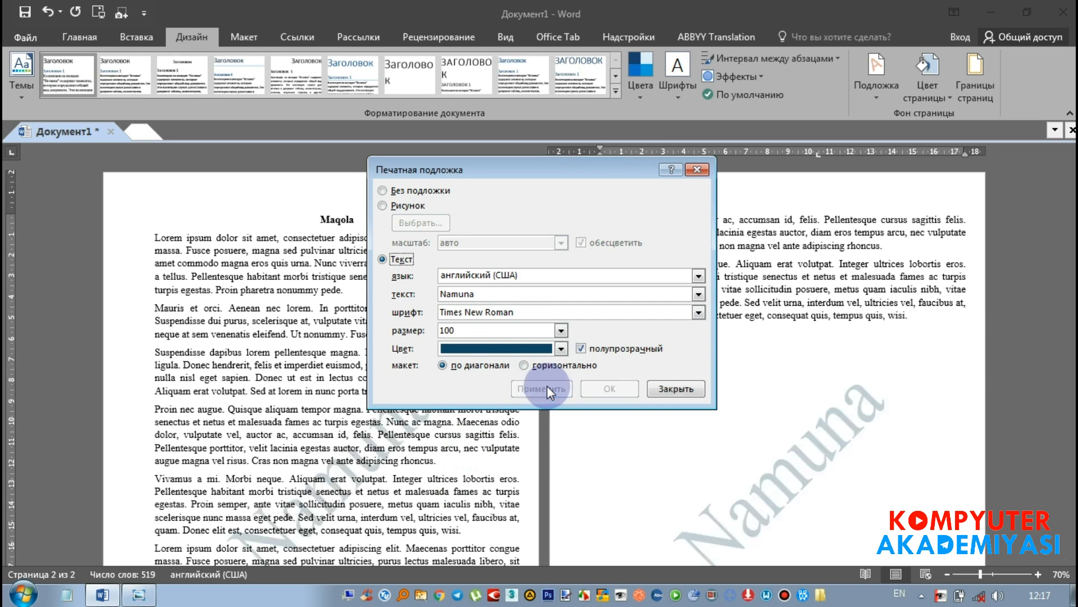
click(706, 389)
Look over the large Namuna watermark on both pages and undo the watermark
scroll(769, 392, down, 5)
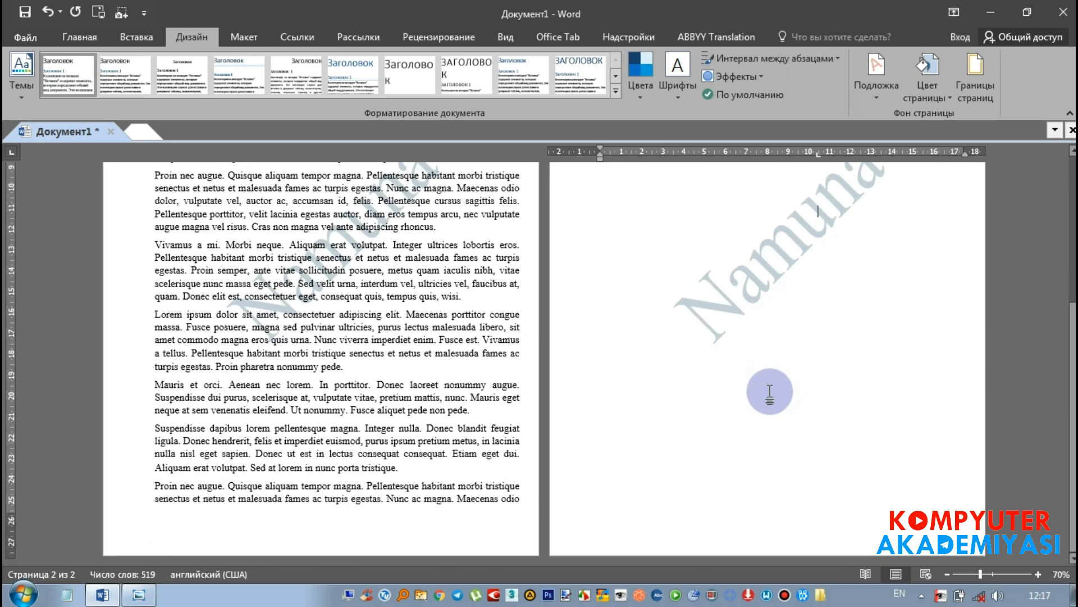
scroll(770, 392, up, 5)
scroll(691, 337, down, 5)
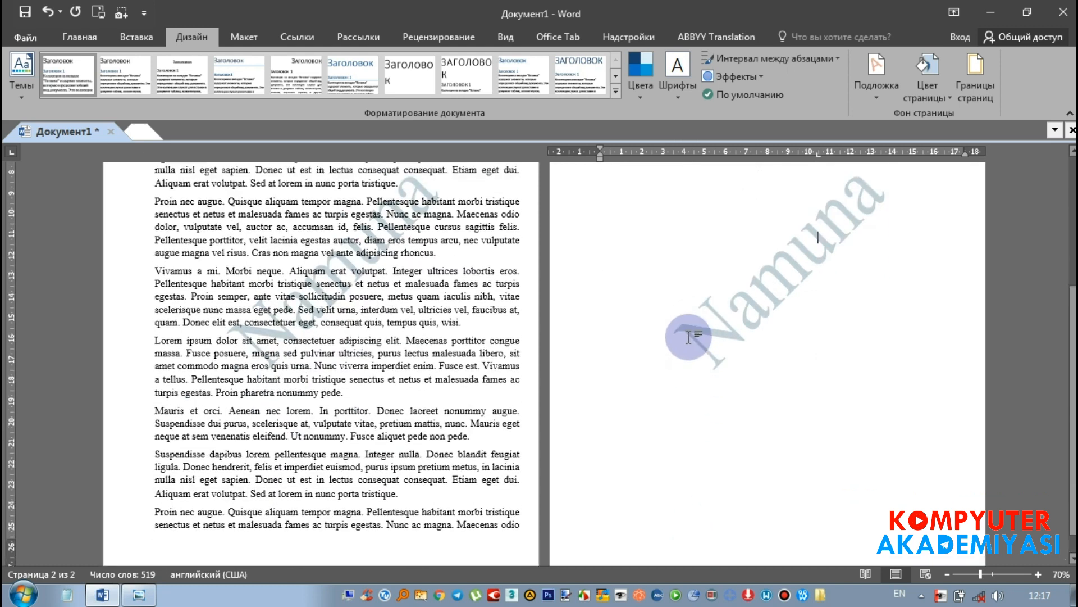
scroll(688, 336, up, 4)
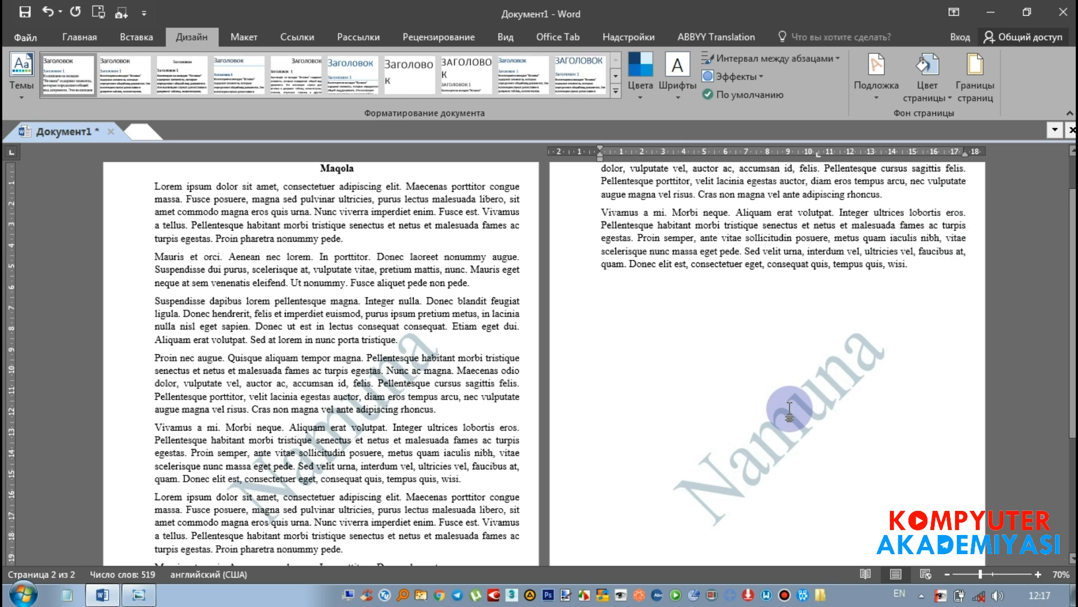
key(ctrl+z)
View the page colour choices and the page border settings, leaving both without a selection
click(928, 90)
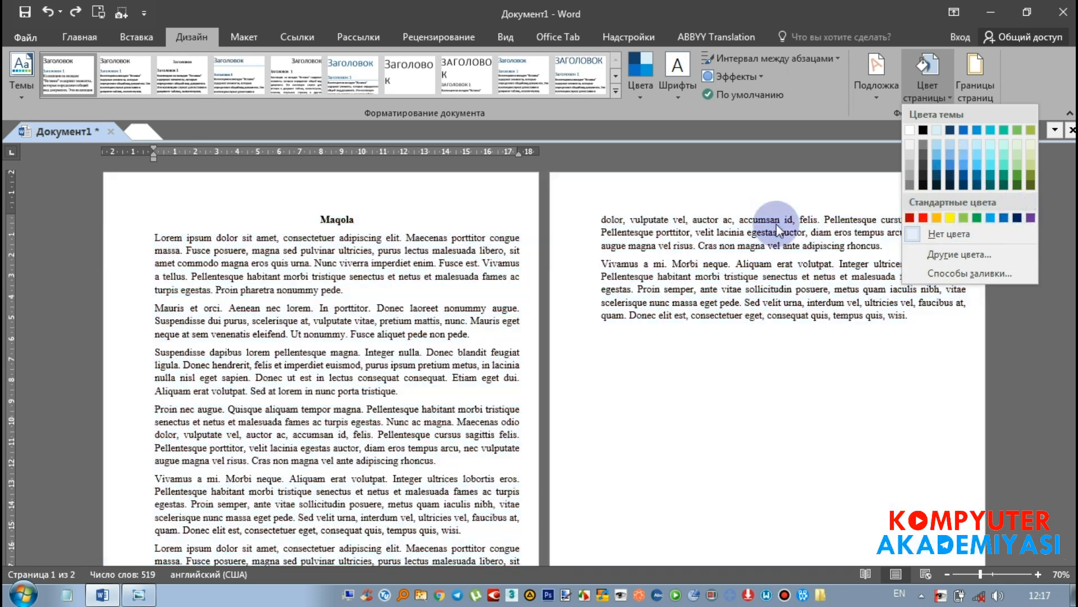
click(766, 218)
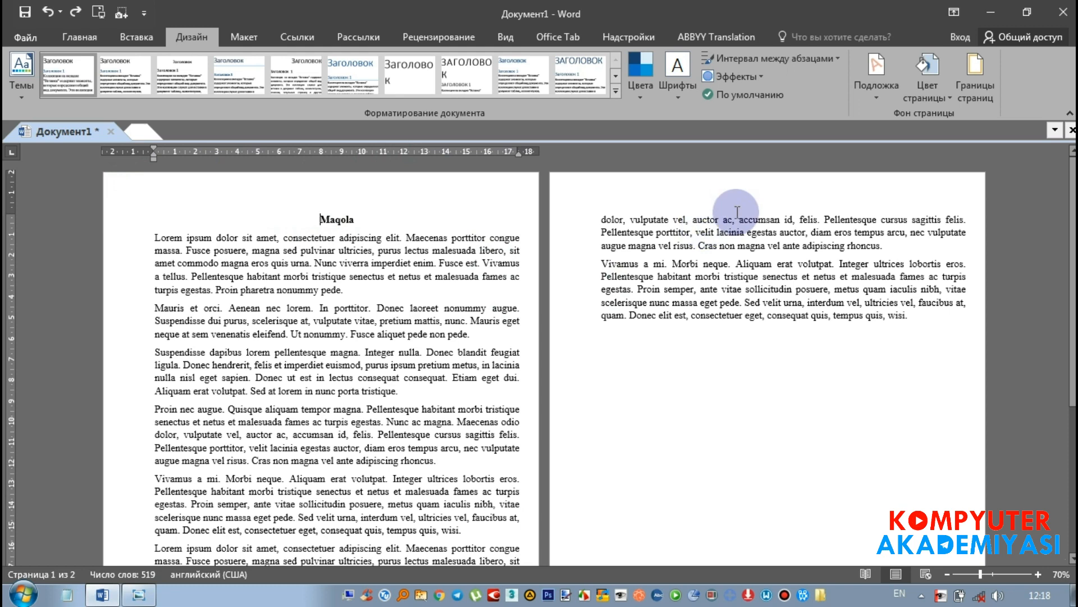
click(982, 89)
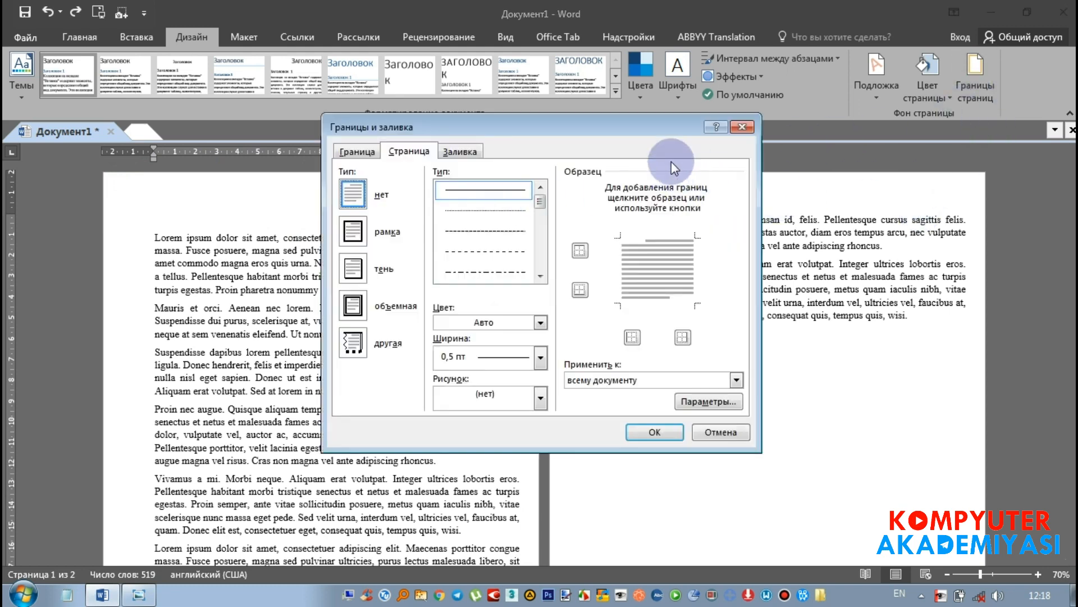
click(743, 127)
Reopen the borders and shading settings and examine the paragraph border, page border and shading options
click(990, 83)
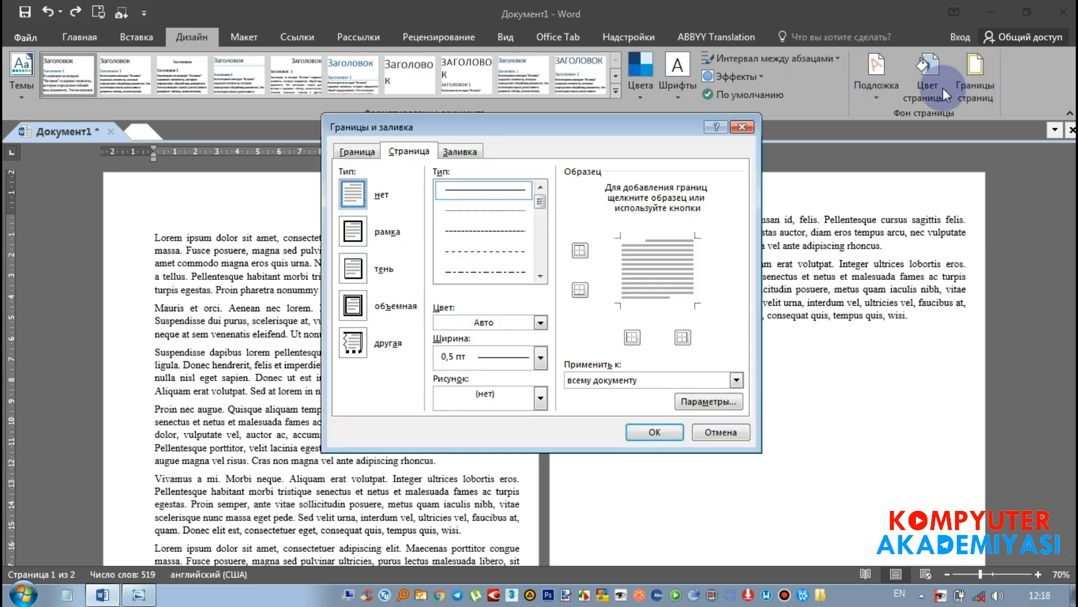
drag(571, 124, 642, 148)
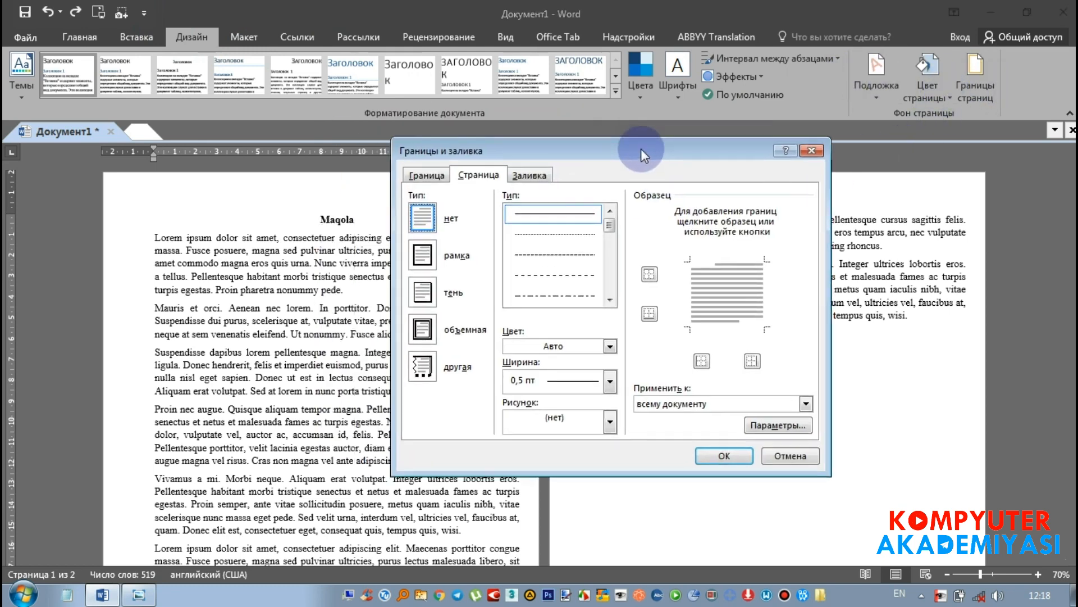
click(429, 174)
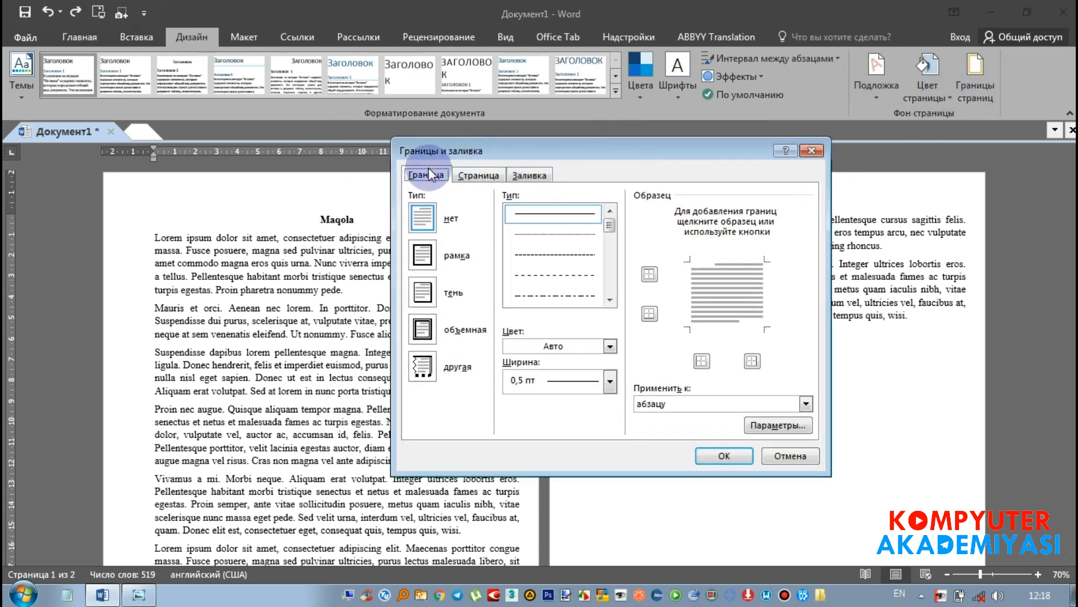
click(477, 174)
click(532, 173)
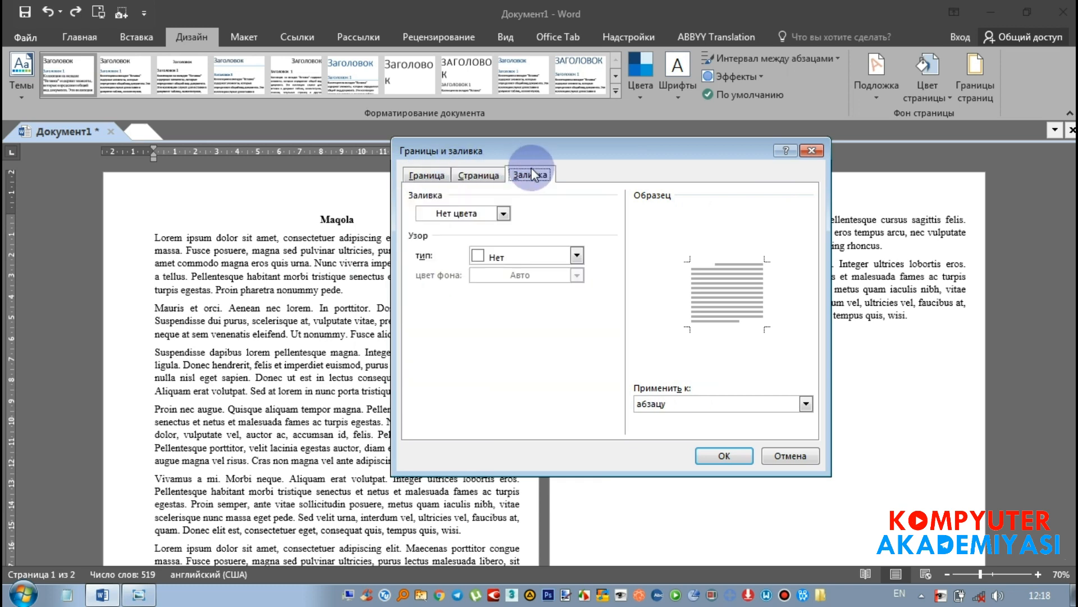
Choose a рамка border for the Maqola title paragraph with a thick 3 pt multi-line style
click(426, 174)
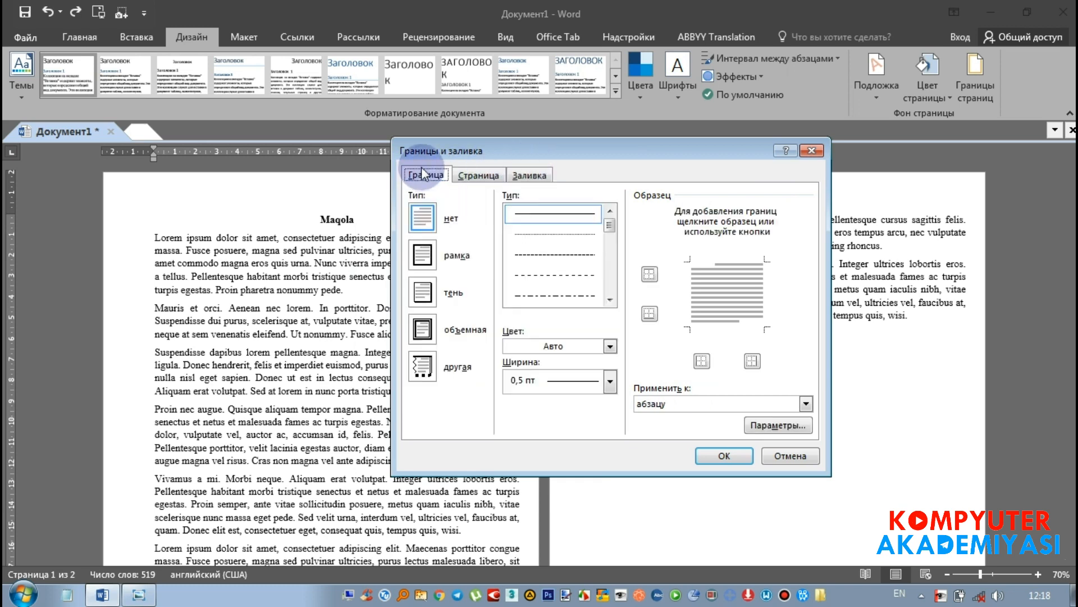
click(434, 255)
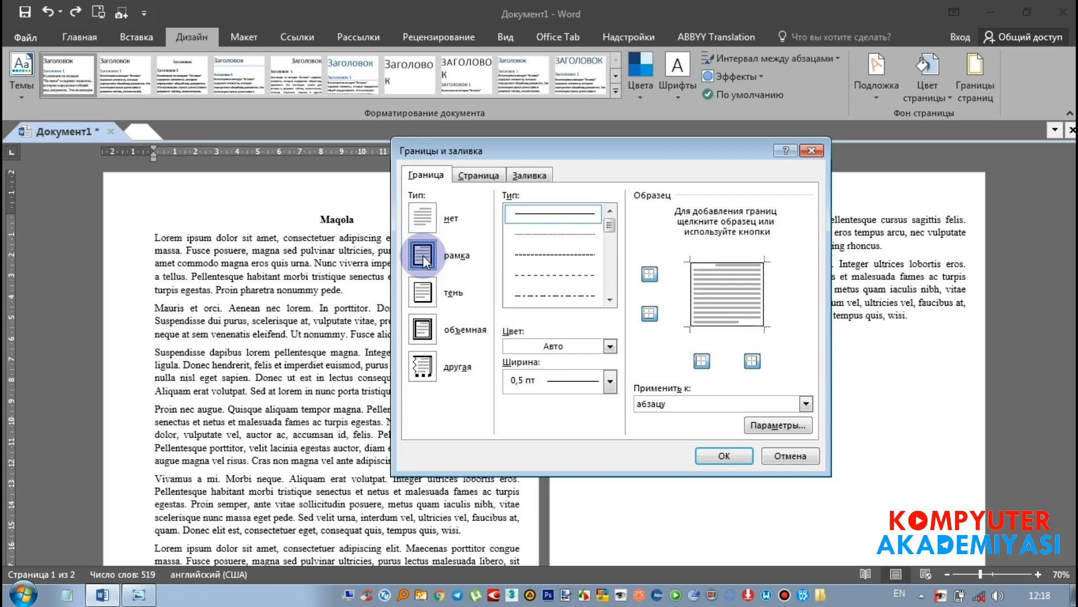
click(611, 347)
click(608, 298)
click(608, 298)
click(608, 297)
click(608, 297)
click(608, 298)
click(587, 291)
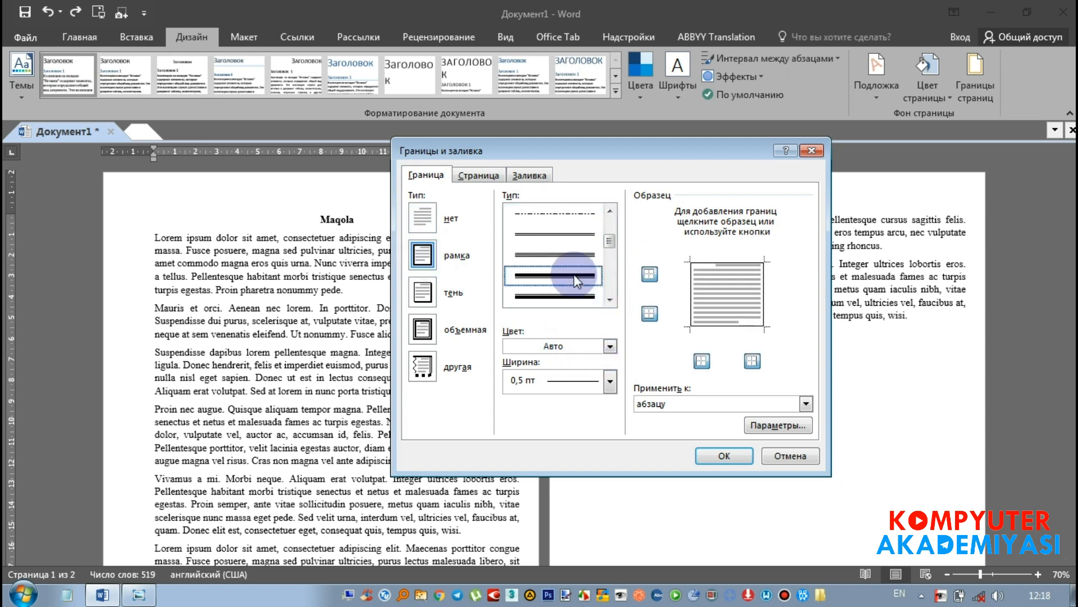
Check the border's colour and width choices, apply the 3 pt frame to the Maqola title paragraph, and undo it
click(609, 344)
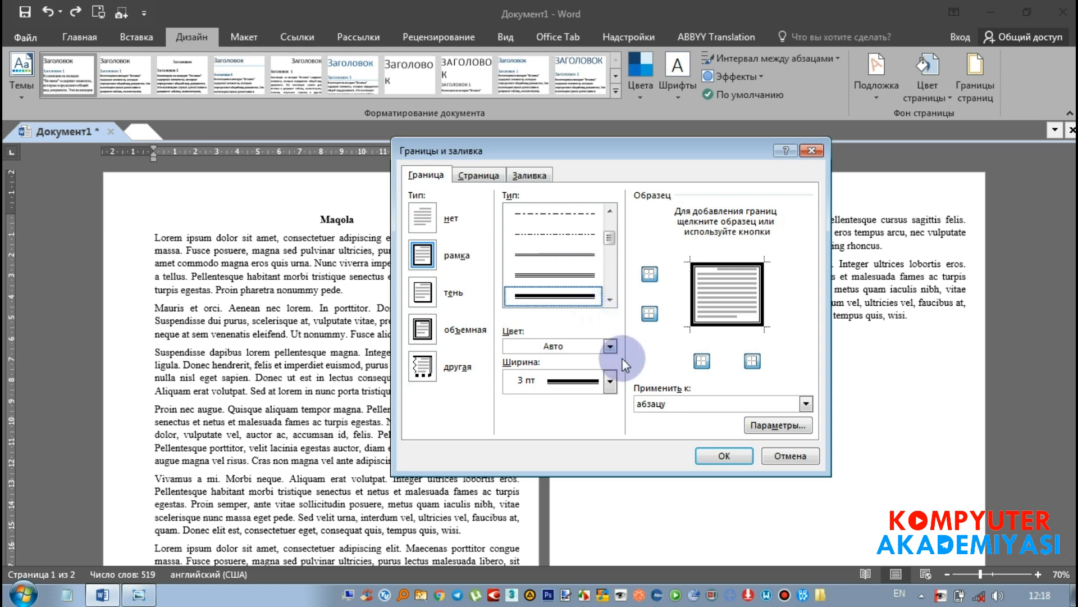
click(610, 346)
click(594, 385)
click(612, 378)
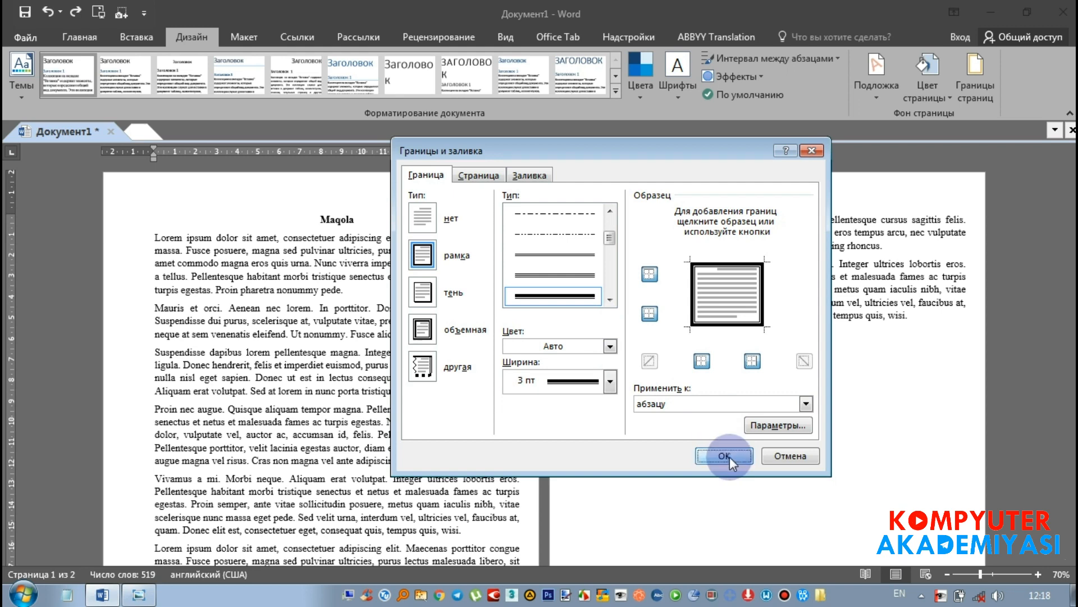
click(725, 453)
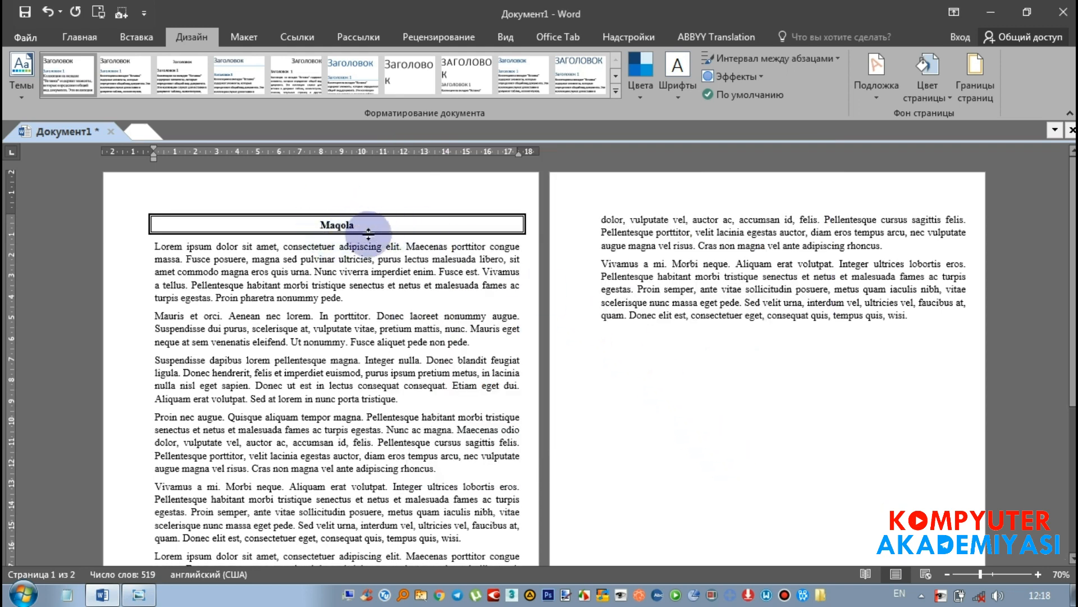
key(ctrl+z)
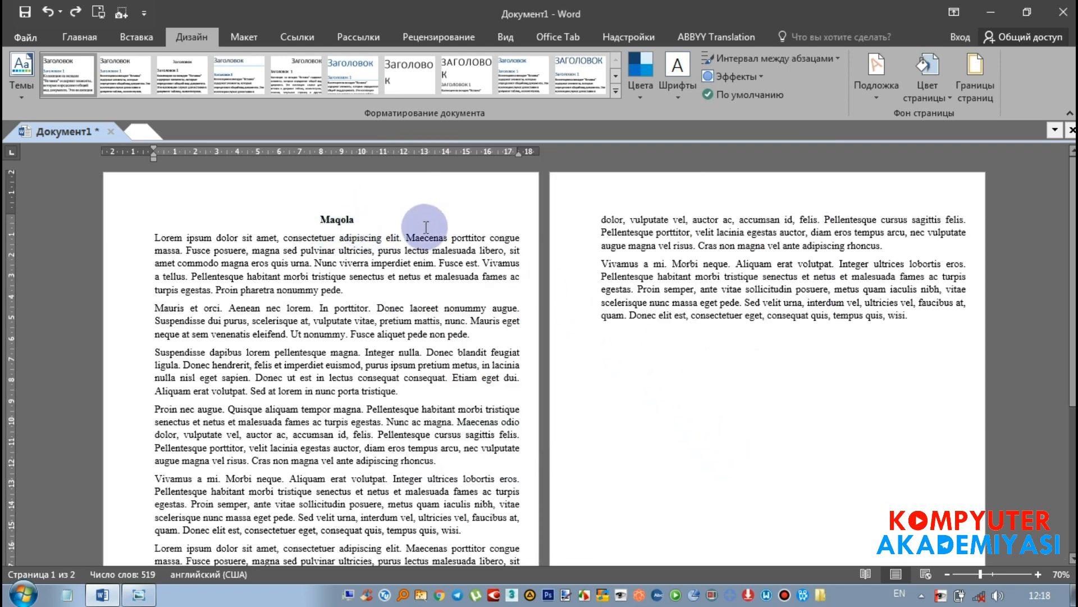
Add a рамка page border to the whole document in the thick 3 pt multi-line style
click(972, 93)
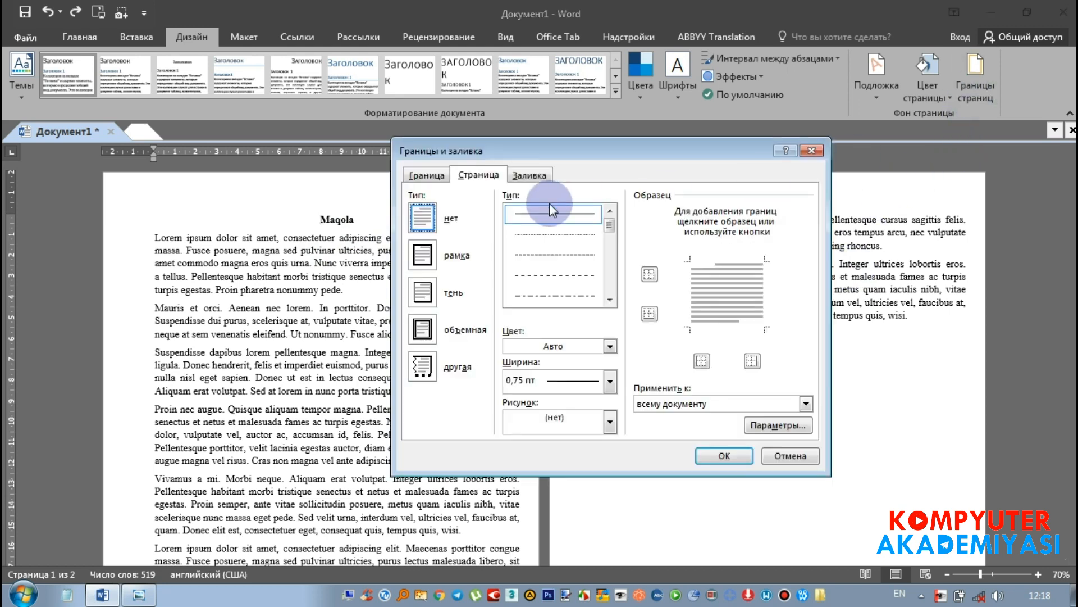
click(424, 257)
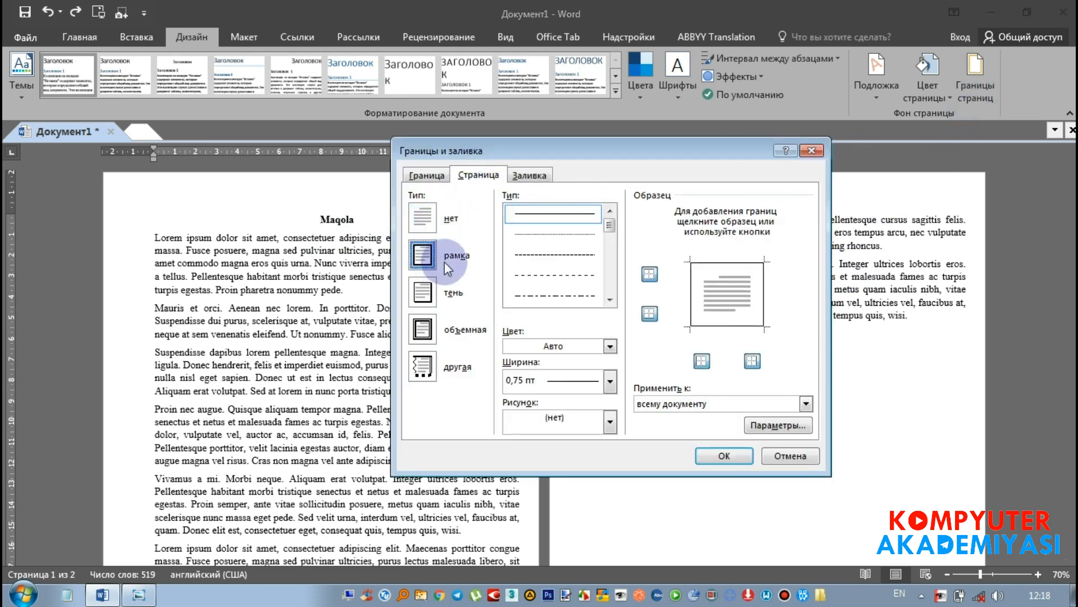
click(609, 301)
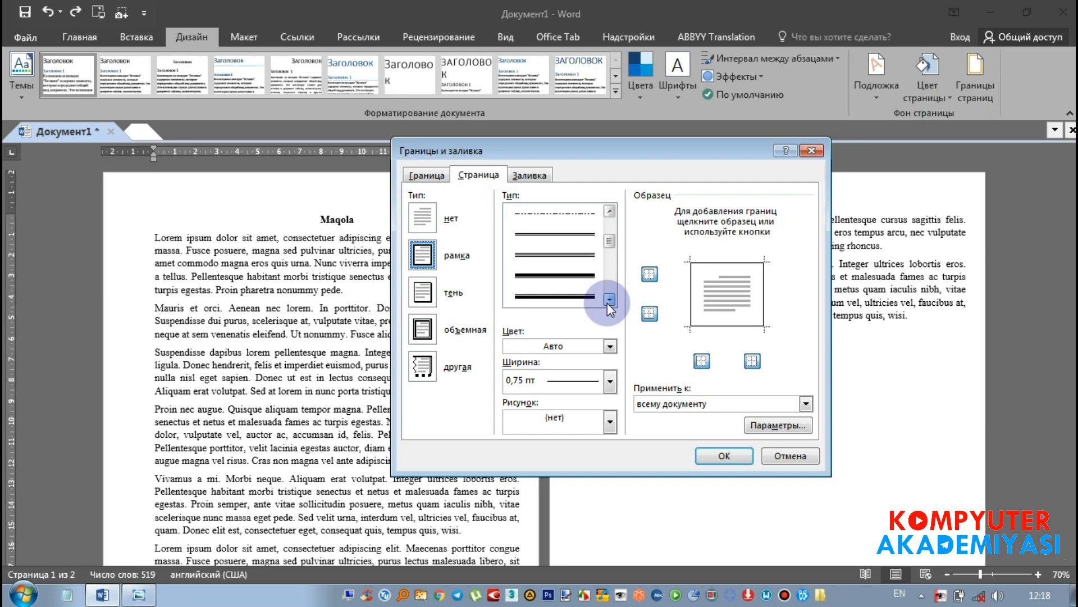
click(535, 269)
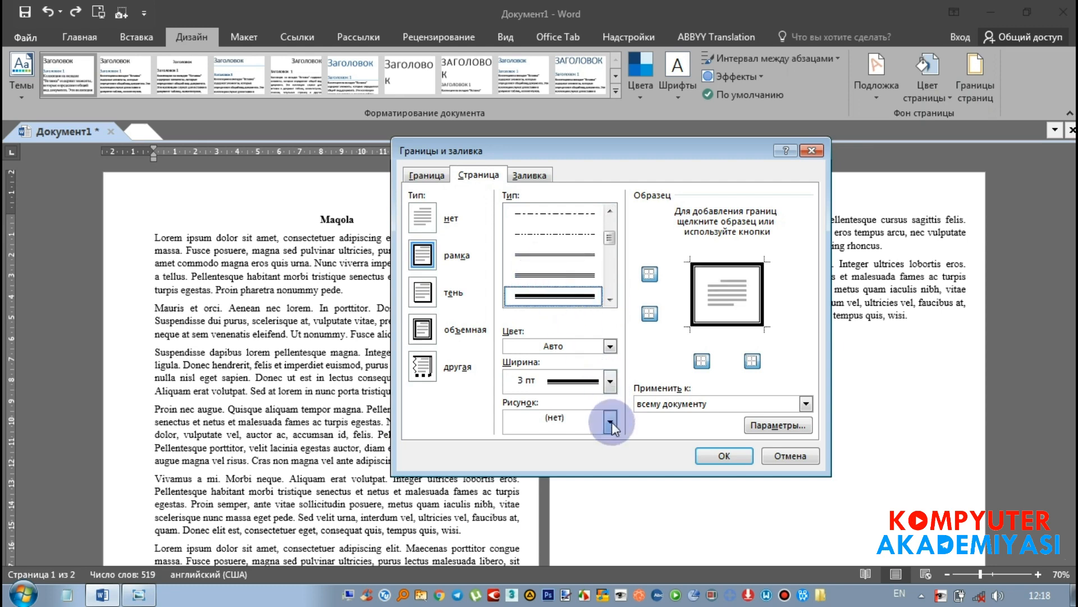
click(724, 455)
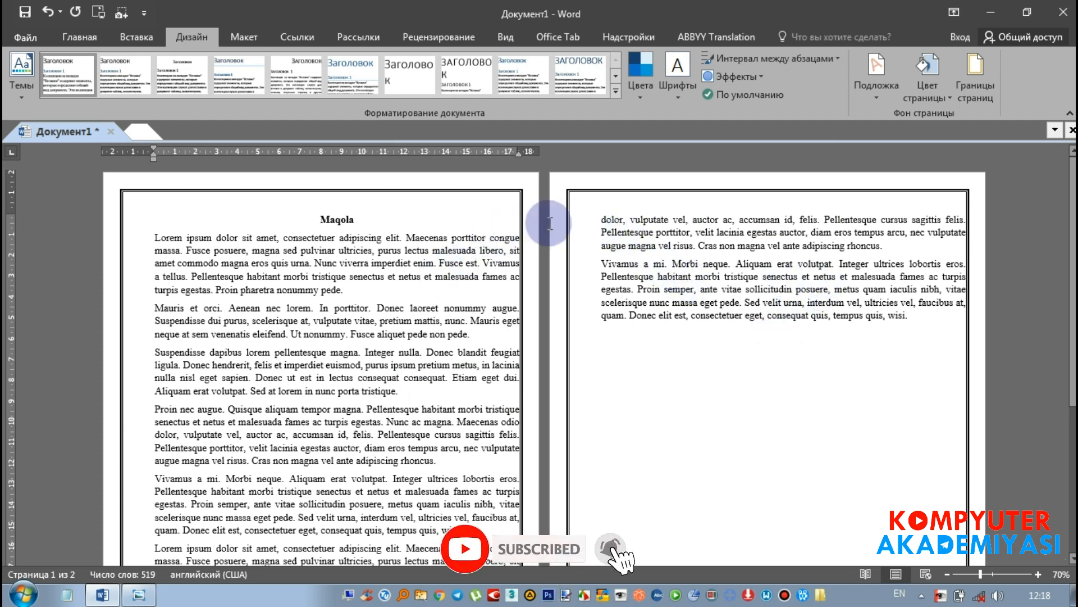
drag(148, 237, 467, 292)
click(467, 291)
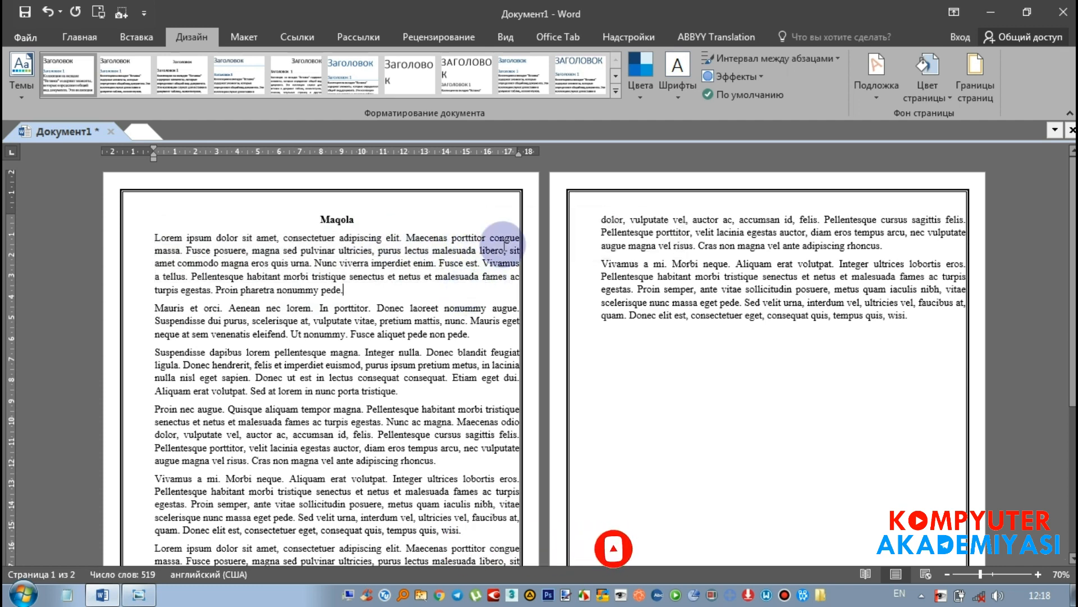
Try a width of 2.25 pt for the page border
click(980, 80)
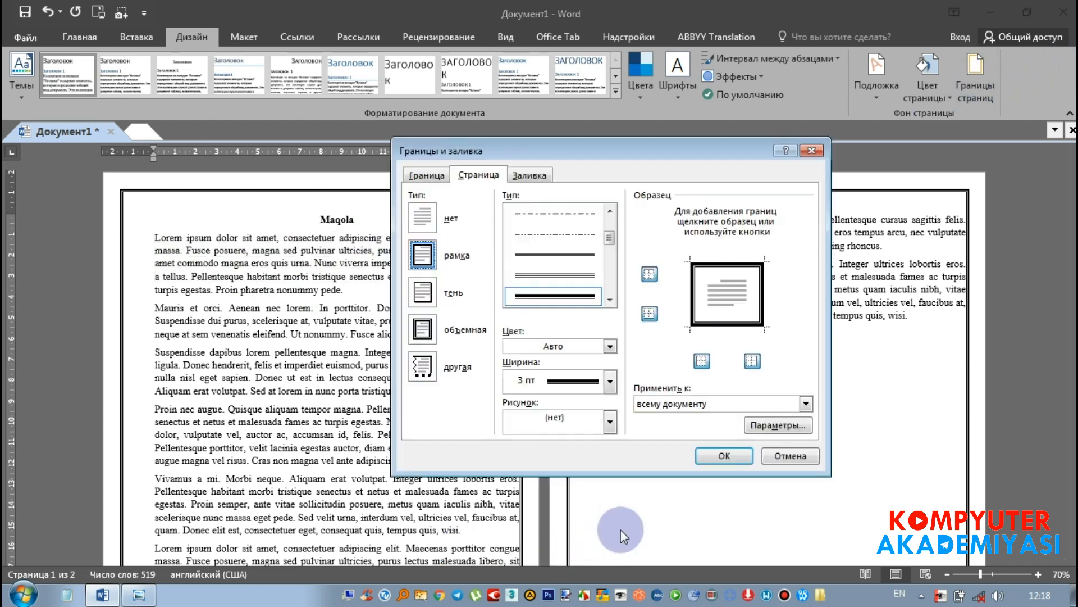
click(610, 380)
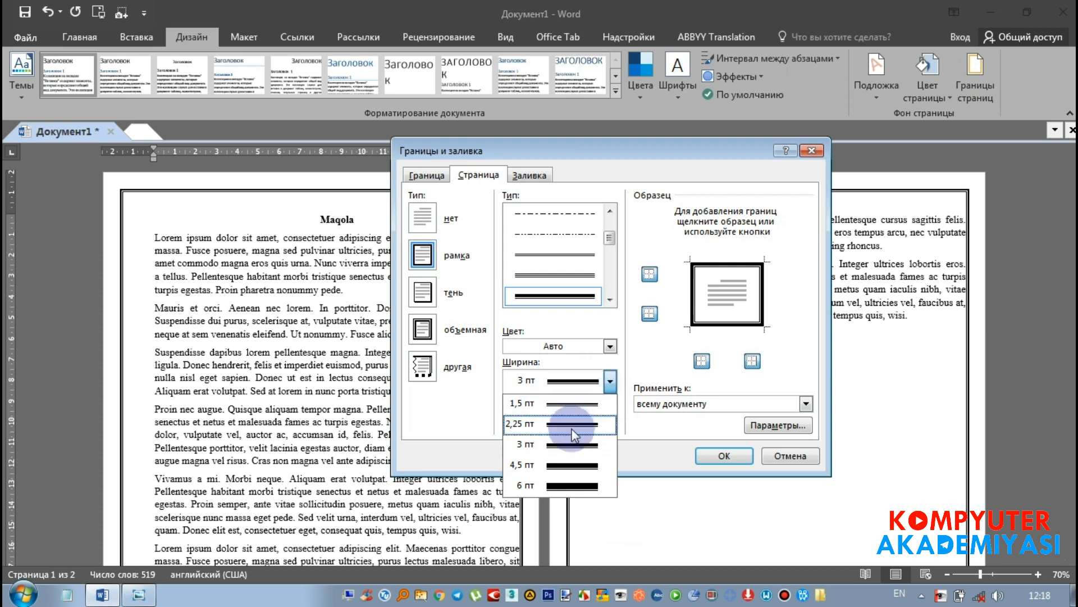
click(596, 418)
click(720, 457)
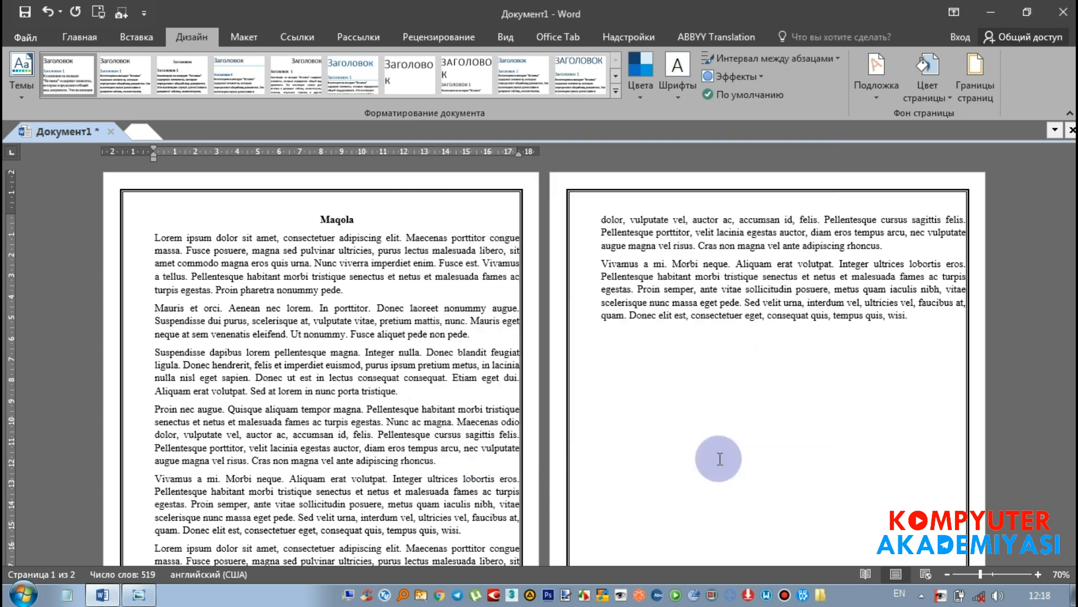
Try positioning the page border relative to the text (текста) instead of the page edge
click(978, 79)
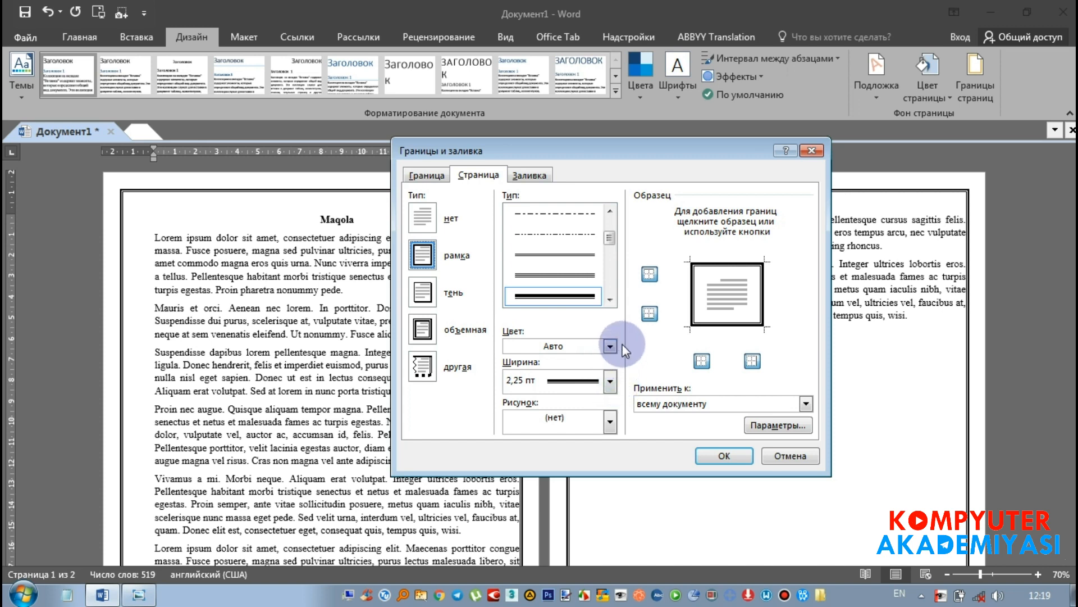
click(783, 425)
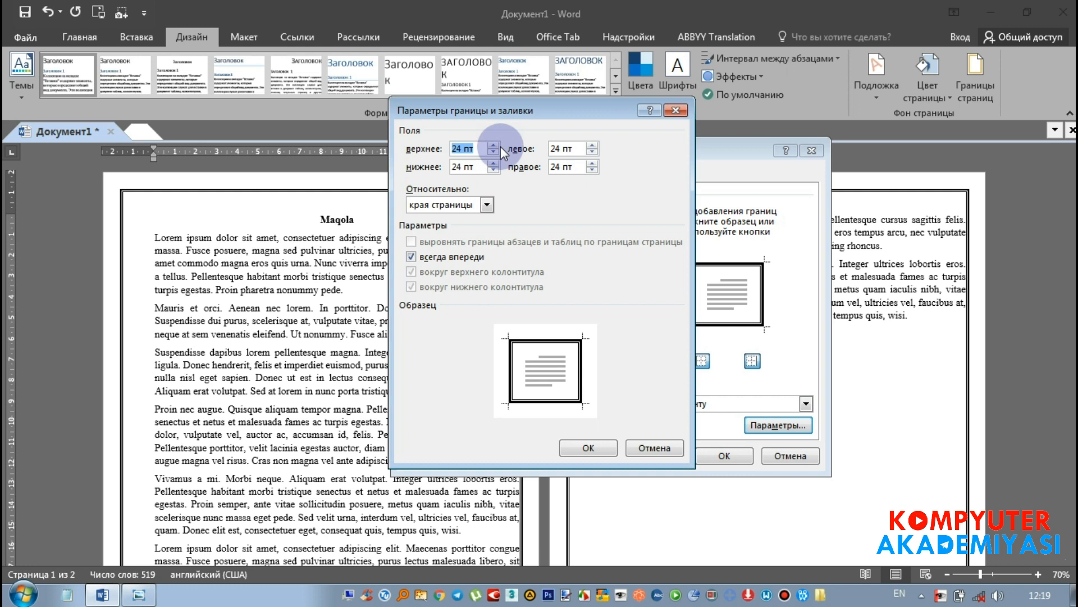
click(488, 207)
click(491, 207)
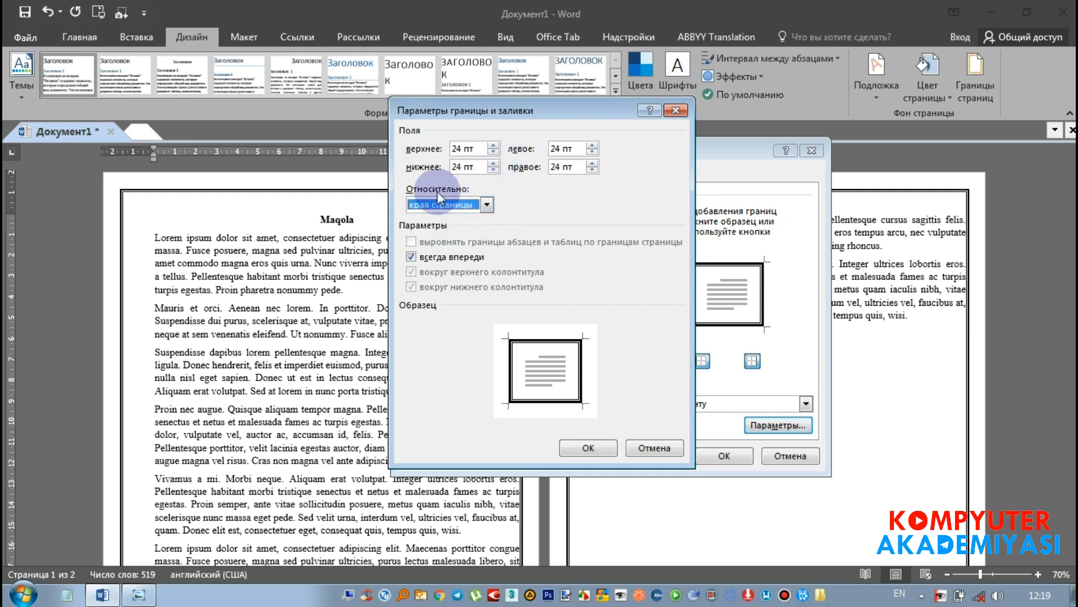
click(486, 206)
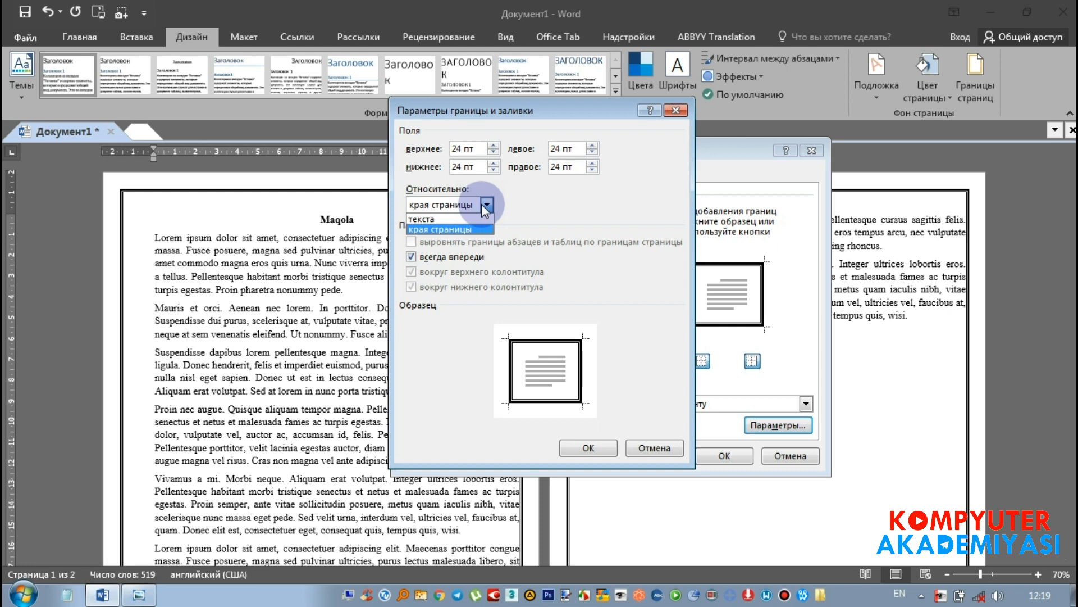
click(427, 219)
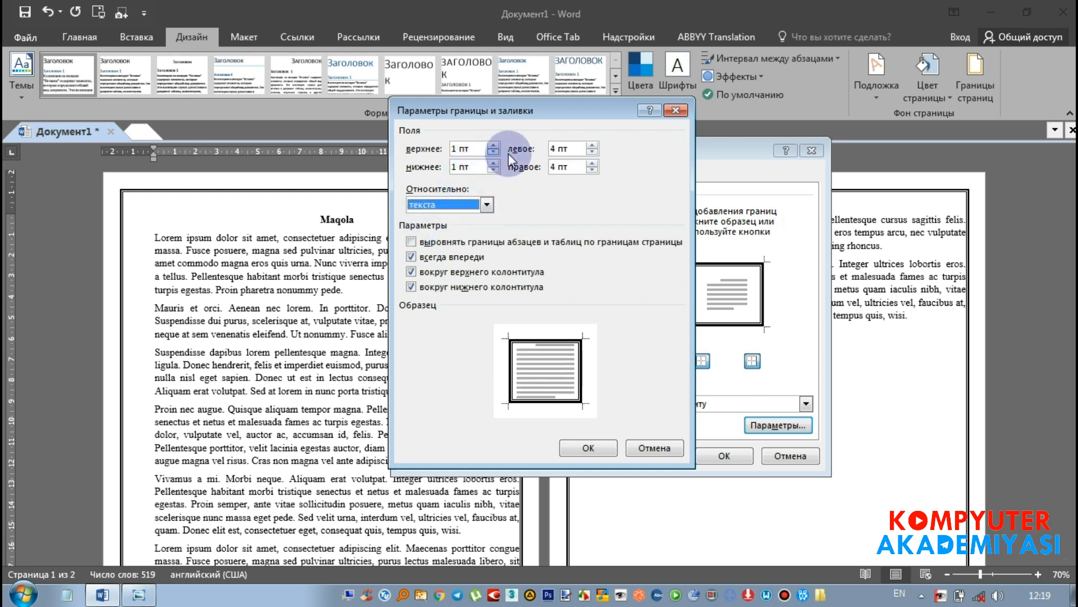
click(589, 448)
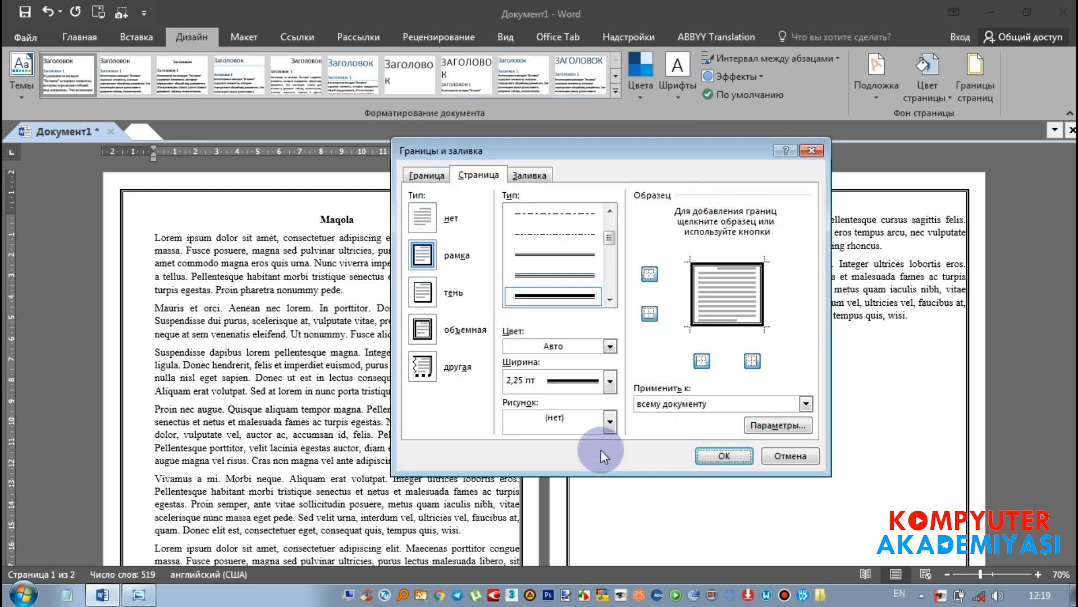
click(711, 453)
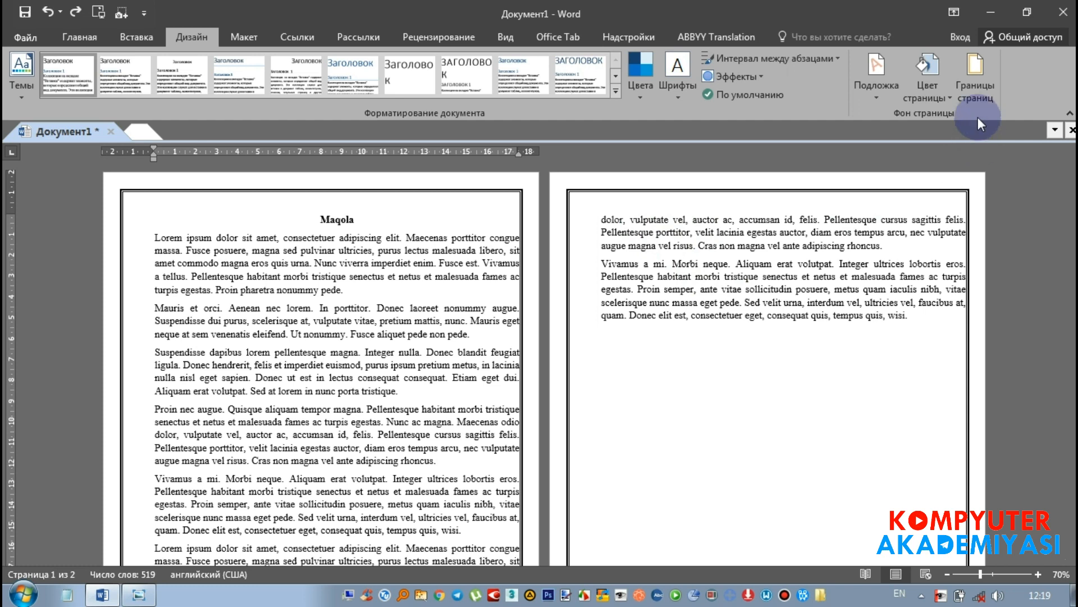
Set the page border's right offset from the page edge to 15 pt
click(977, 82)
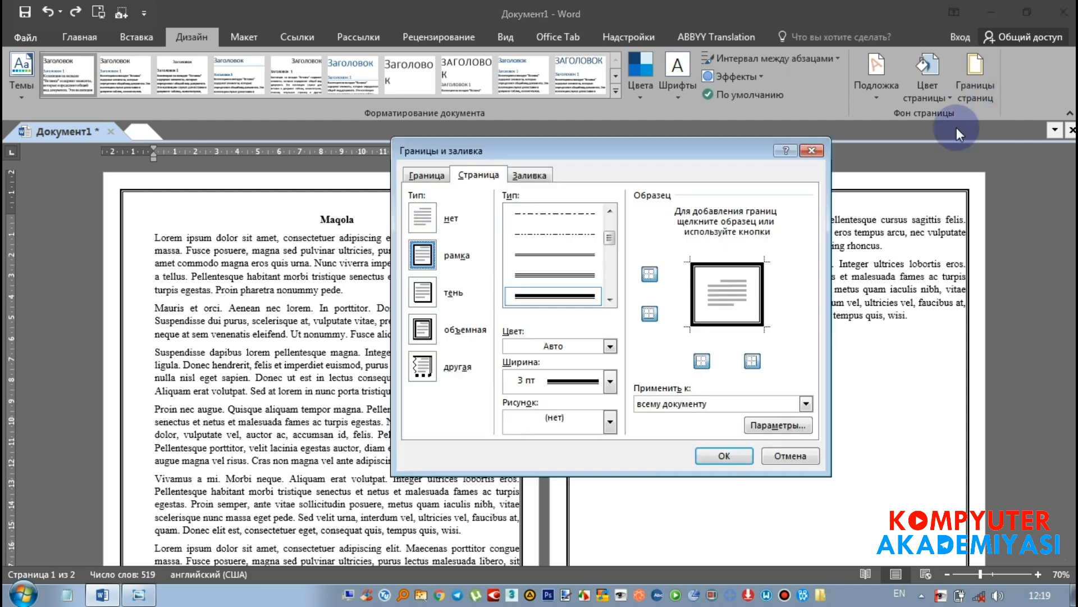
click(778, 425)
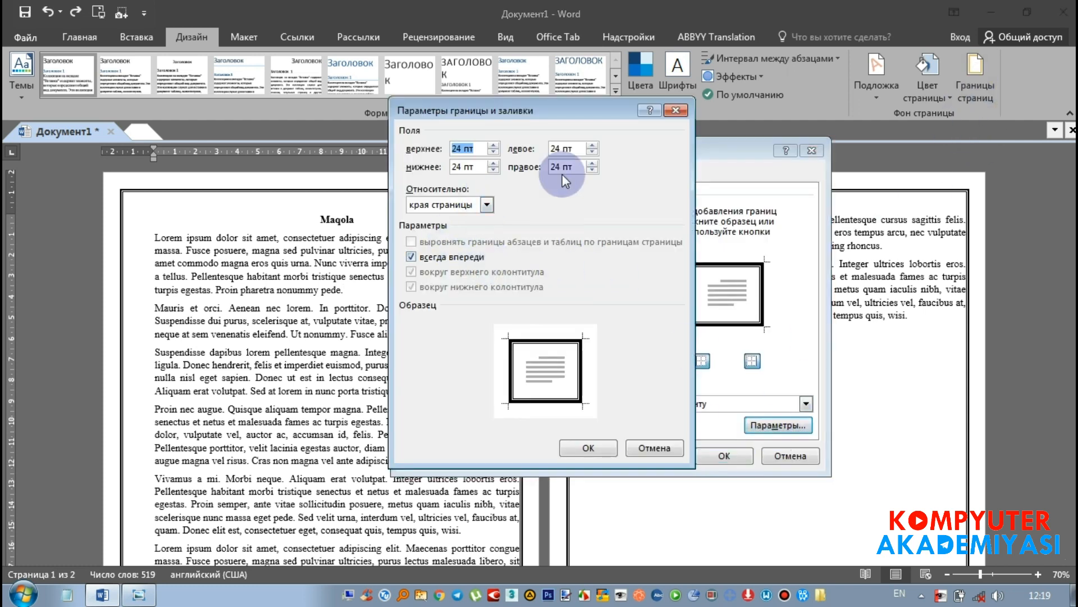
click(592, 170)
click(592, 169)
click(592, 170)
click(592, 170)
click(592, 170)
click(592, 170)
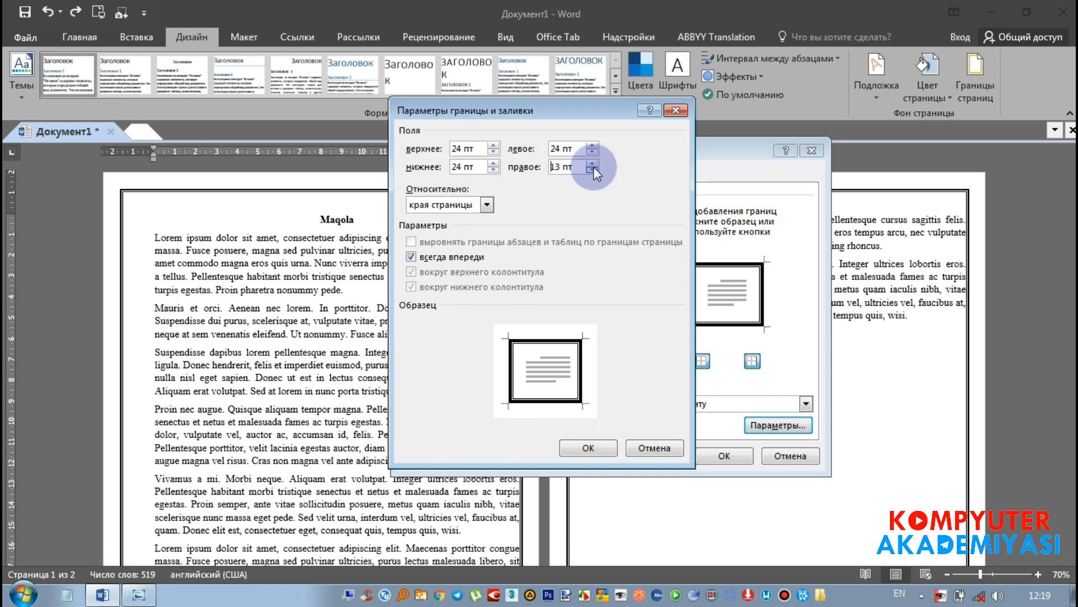
click(593, 165)
click(593, 162)
Set the page border's left, top and bottom offsets to 15 pt and apply them to the whole document
click(593, 150)
click(592, 148)
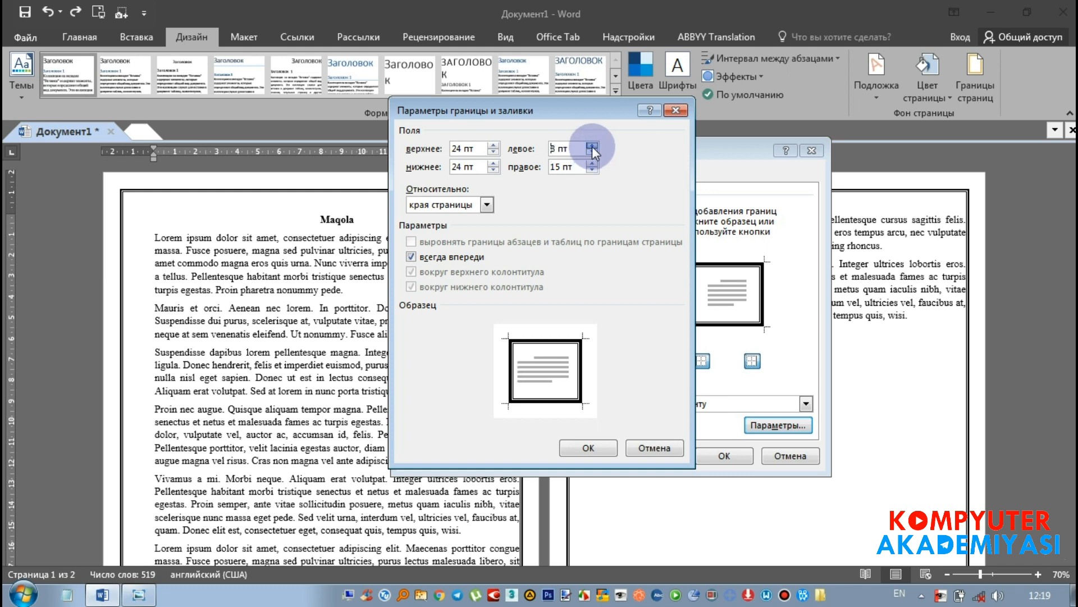
click(592, 147)
click(555, 167)
click(493, 152)
click(497, 171)
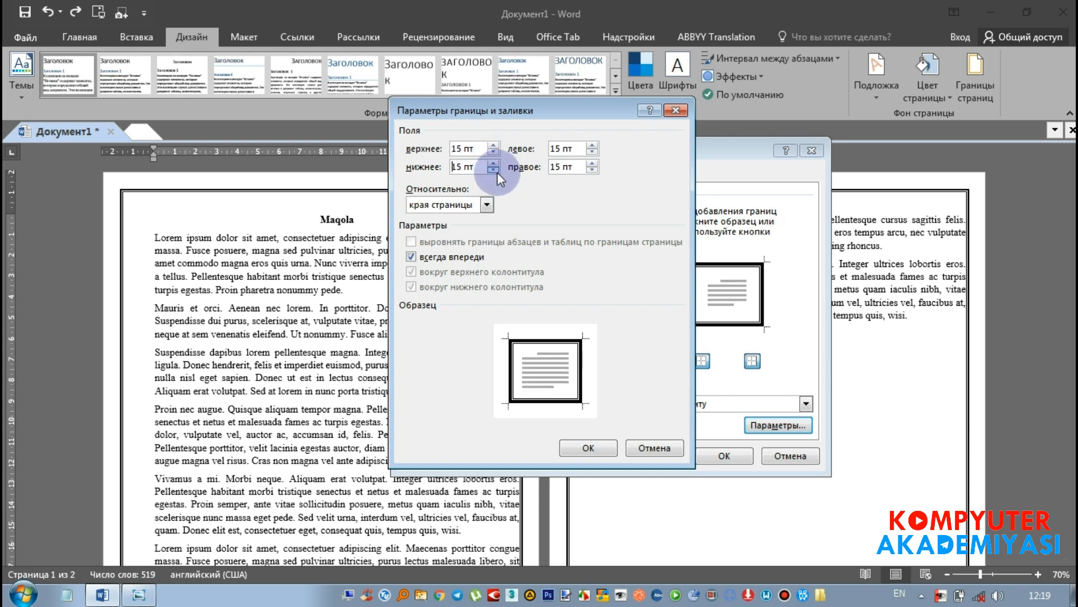
click(588, 444)
click(703, 457)
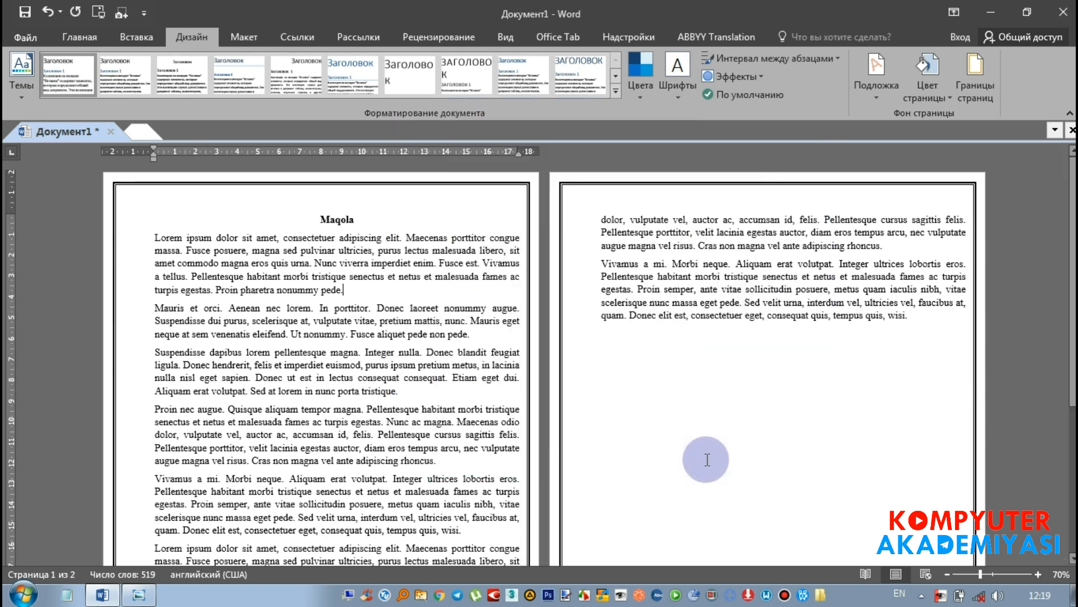
Replace the page border line with the yellow star picture border at 12 pt and check it on both pages
click(969, 82)
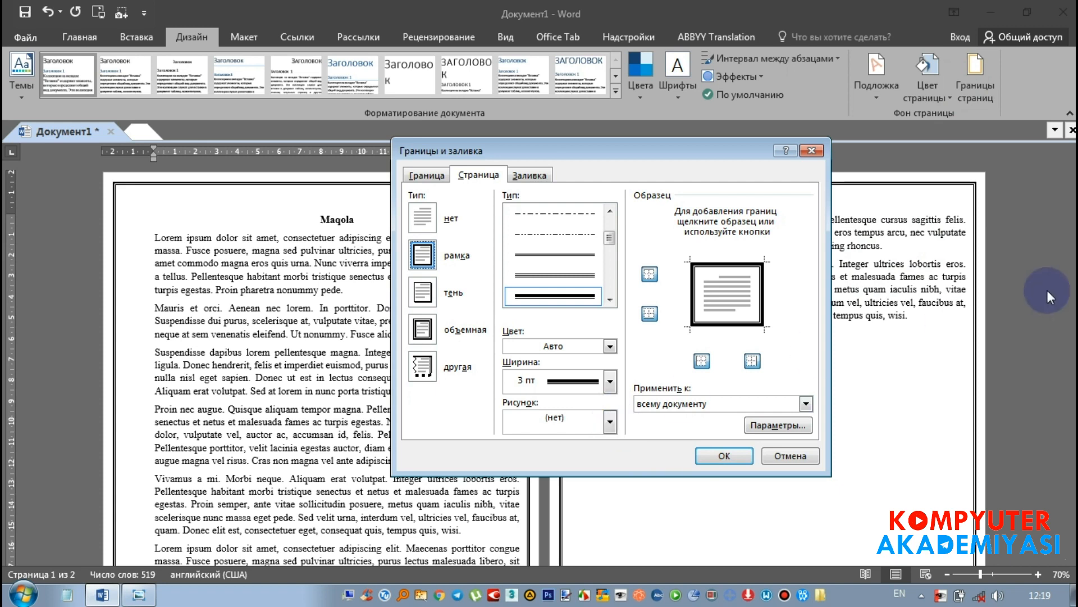
click(609, 422)
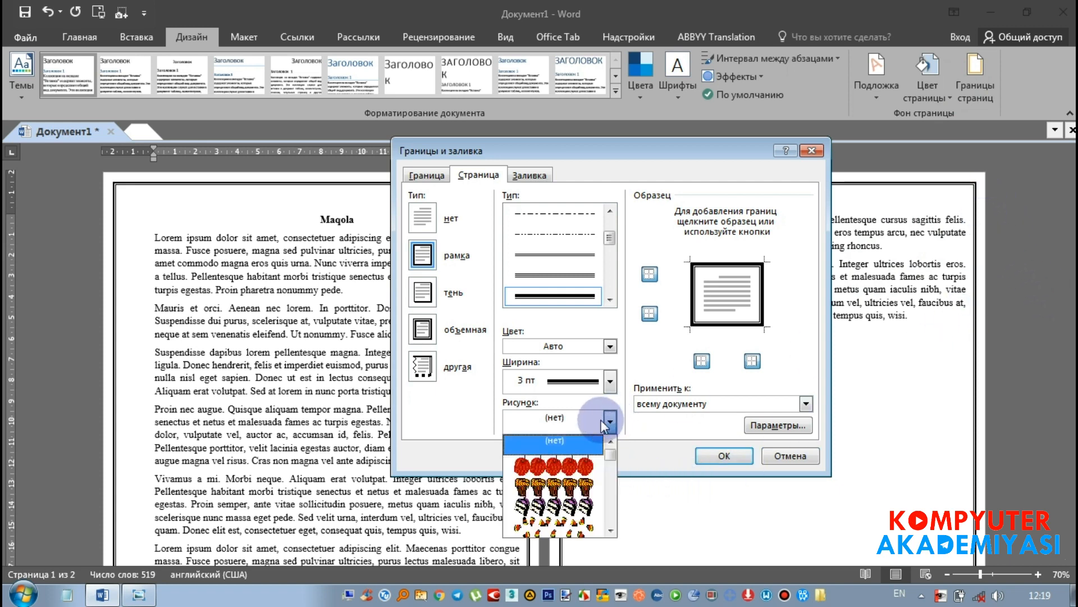
scroll(572, 505, down, 10)
scroll(572, 506, down, 5)
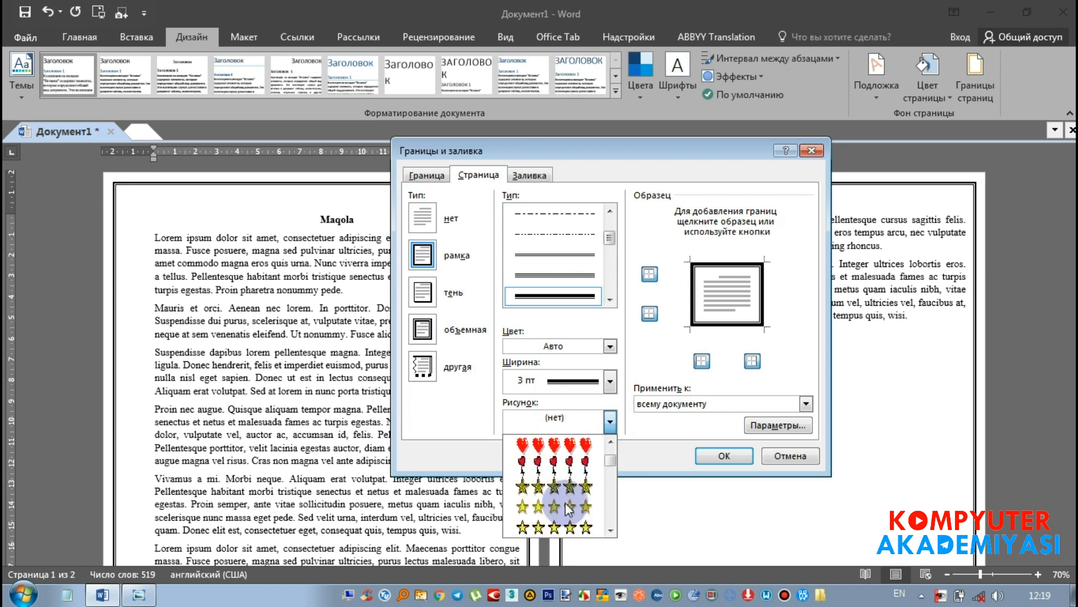
click(568, 507)
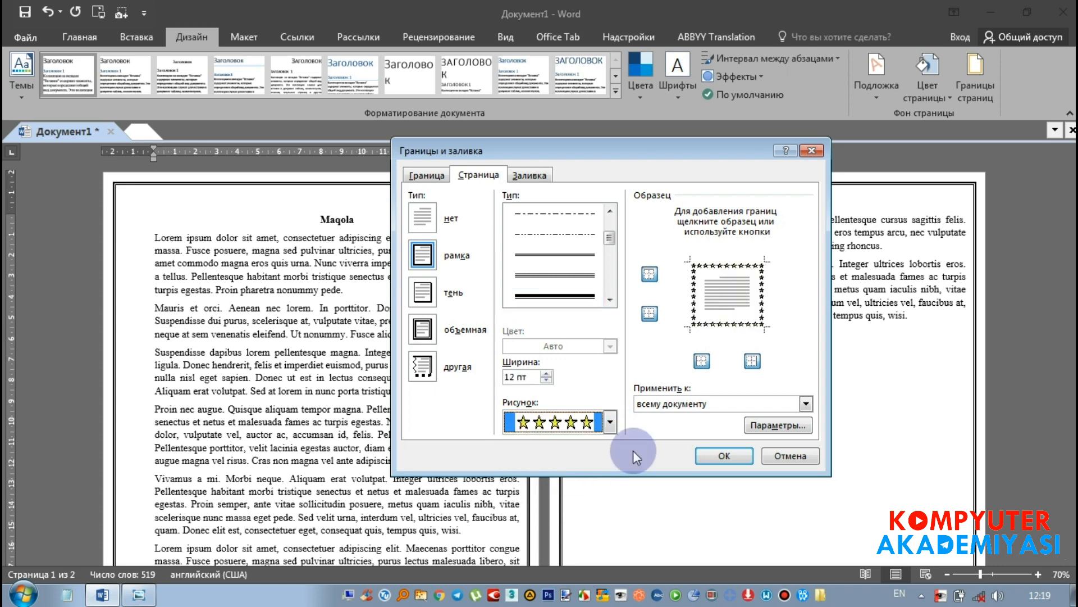
click(728, 455)
scroll(658, 262, down, 5)
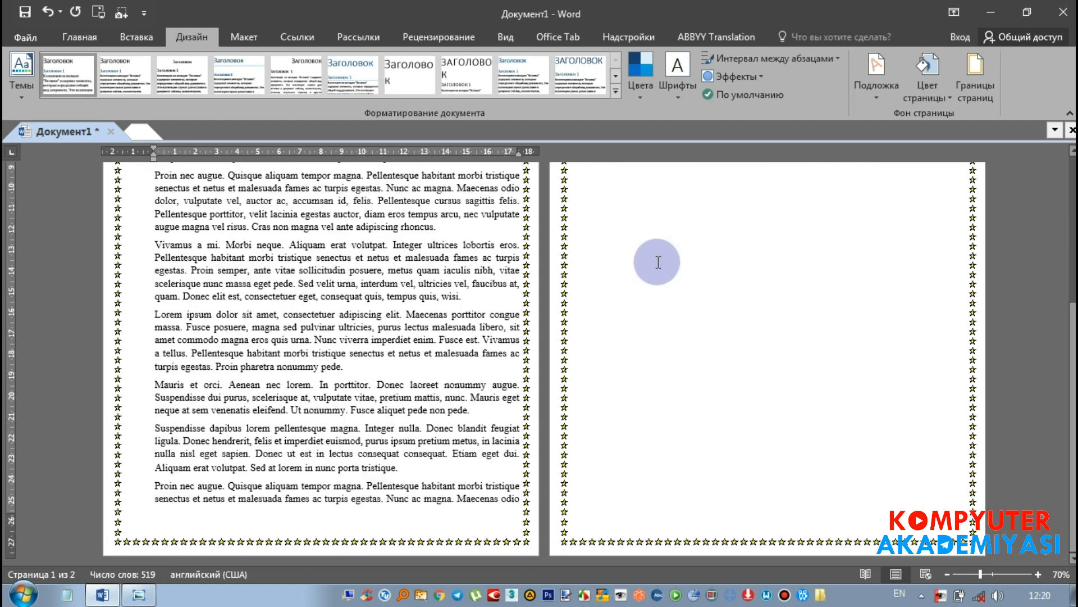
scroll(659, 262, up, 5)
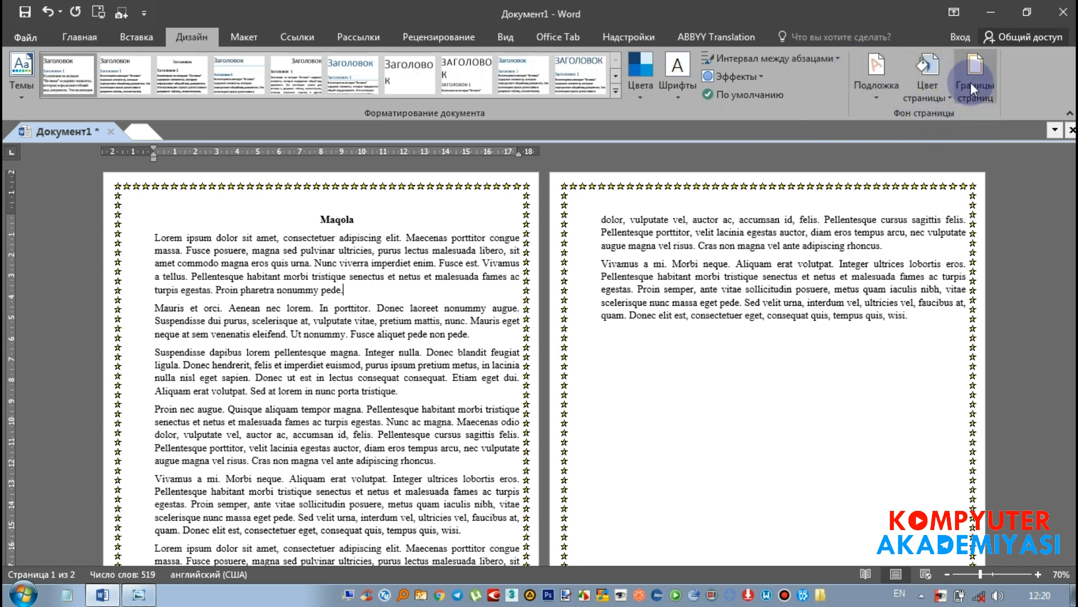
Create a new blank document and generate placeholder text in it with =lorem(12,10)
click(246, 38)
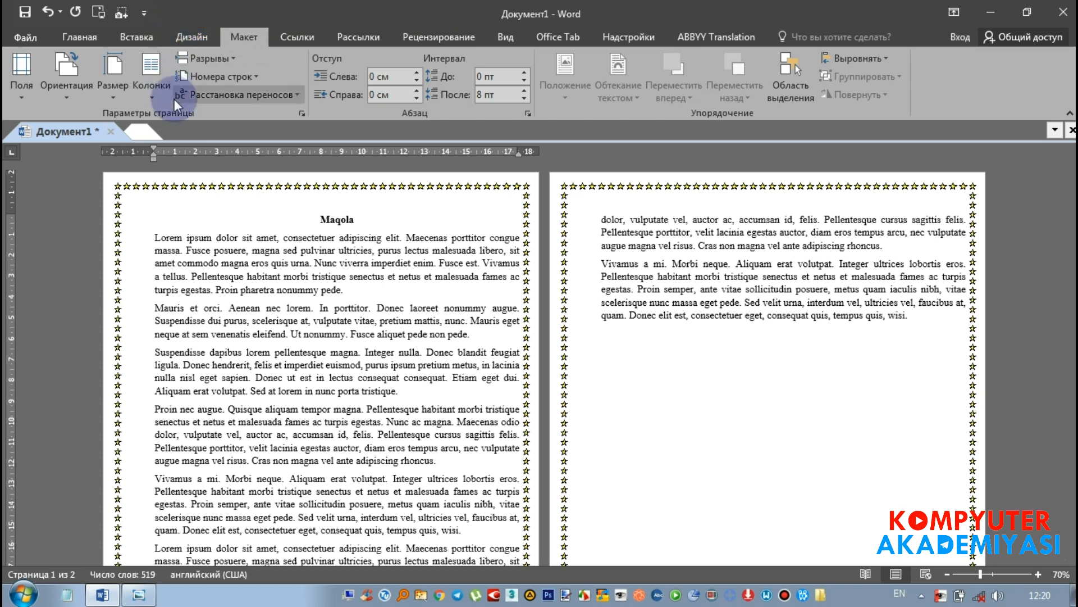
click(140, 134)
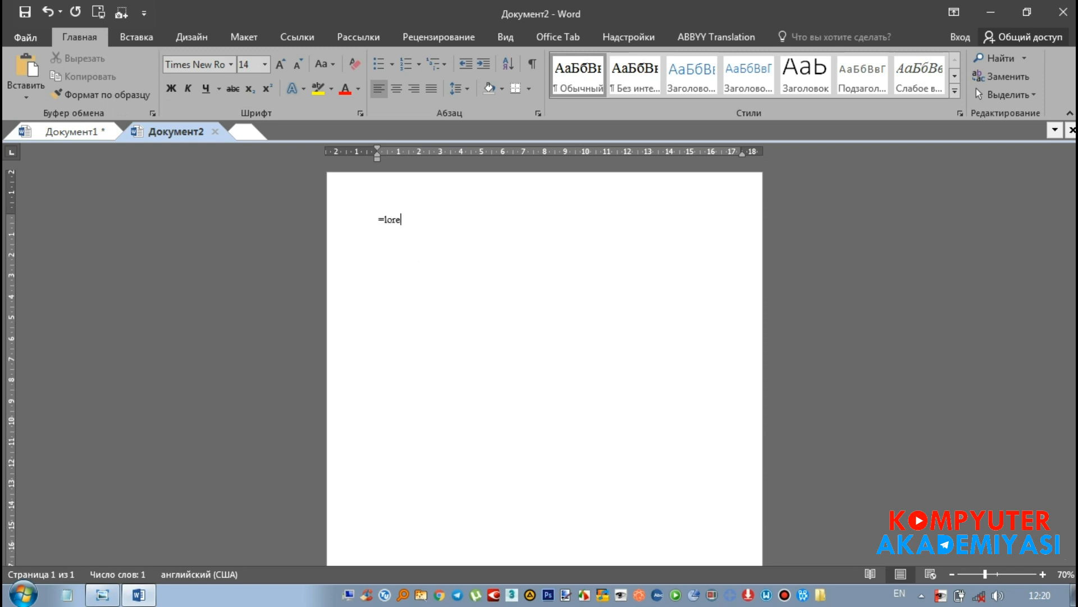
click(446, 281)
text(()
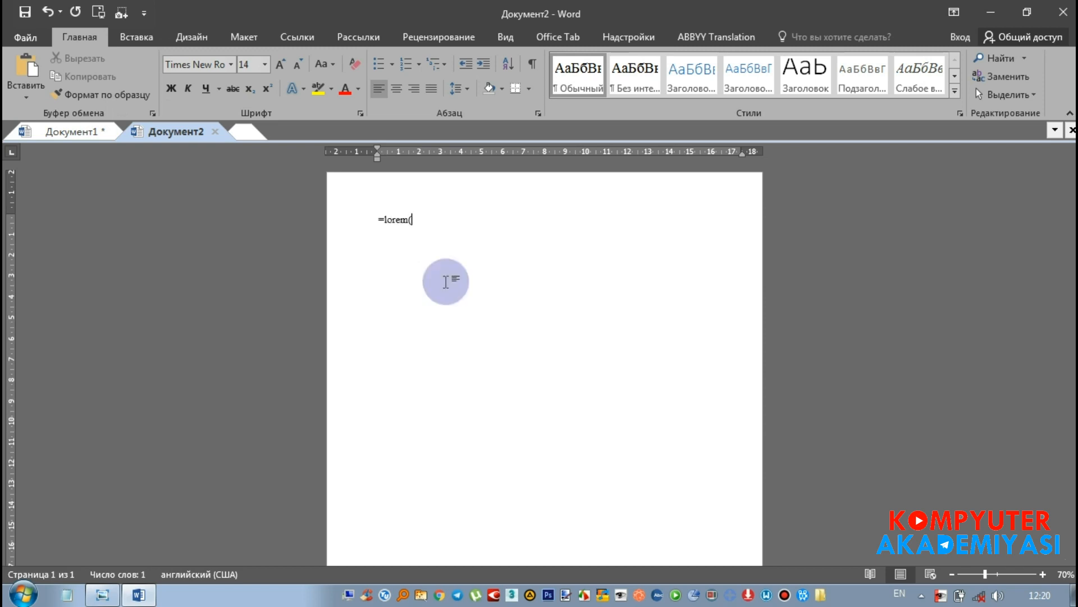
text(12,10)
click(446, 281)
key(Return)
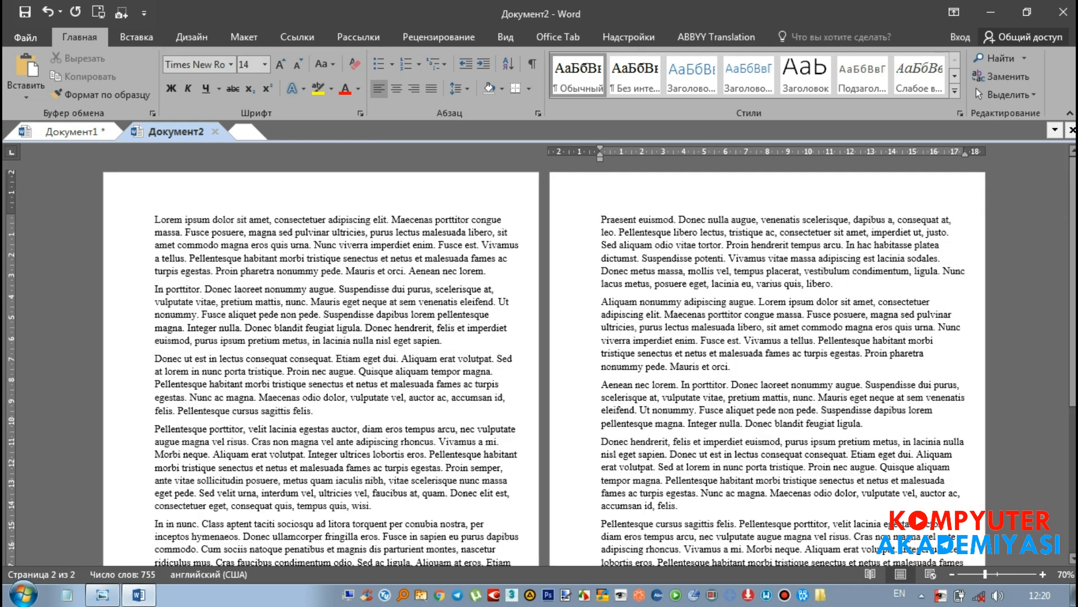
scroll(417, 250, down, 5)
scroll(417, 250, up, 5)
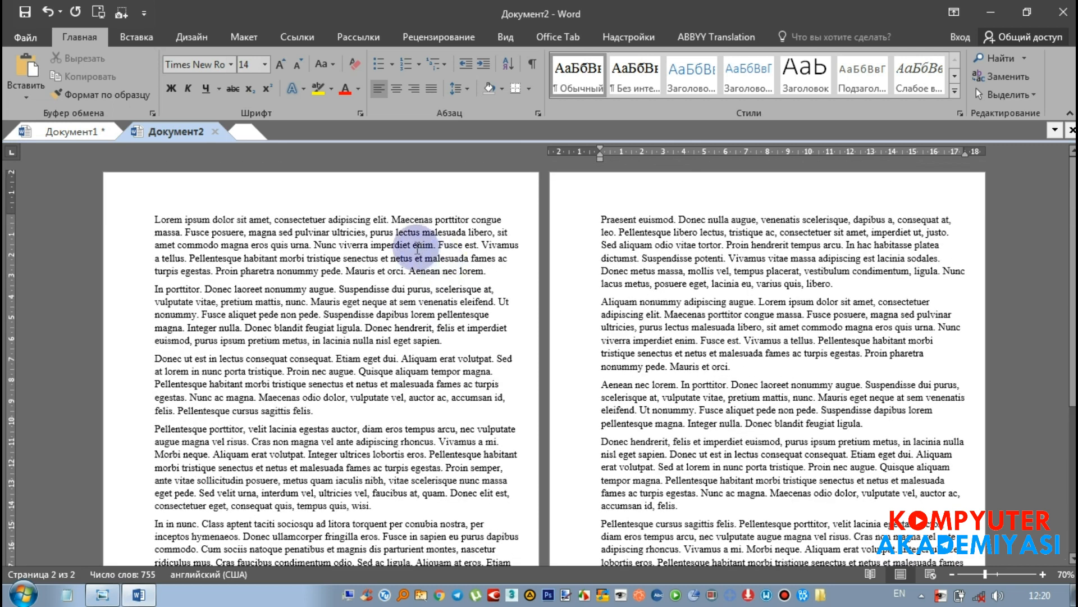
Look through the preset page margin options for the placeholder-text document
click(241, 37)
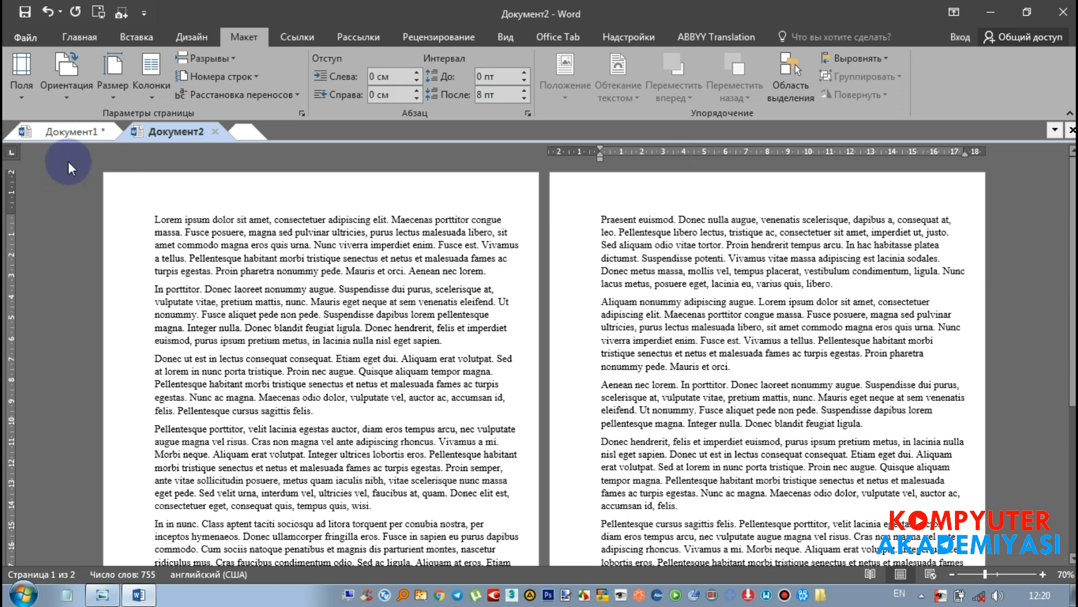
click(10, 92)
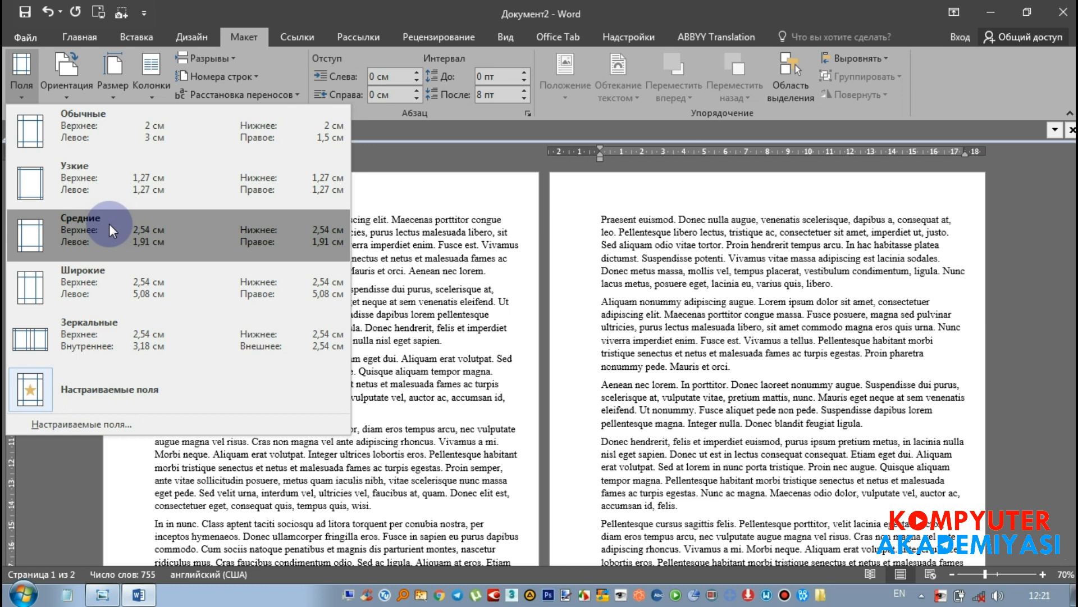
click(20, 89)
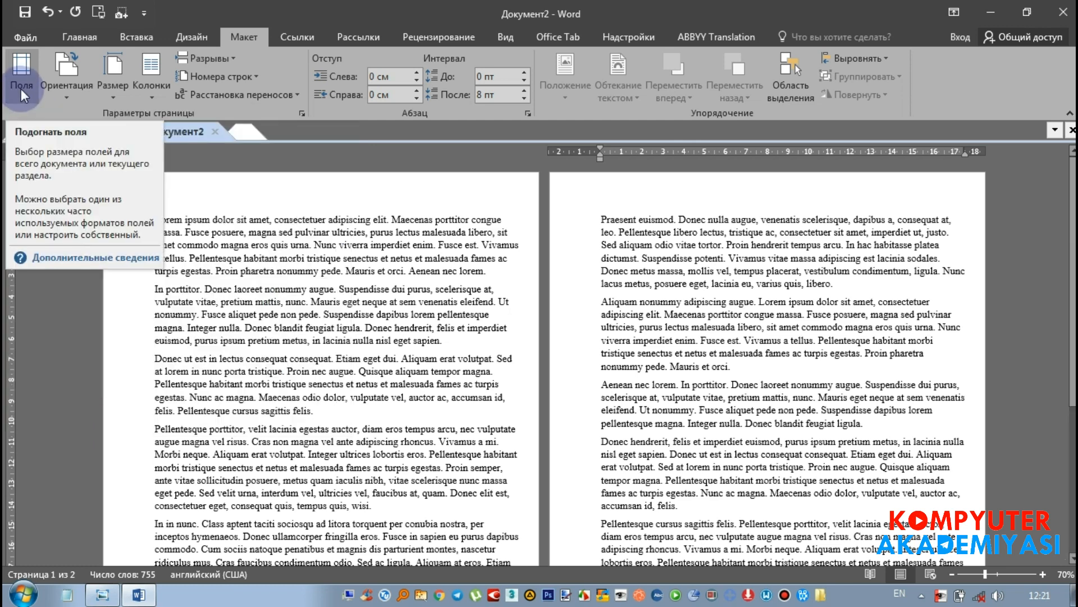
Try landscape orientation on the whole document, check the pages and undo the orientation change
click(59, 90)
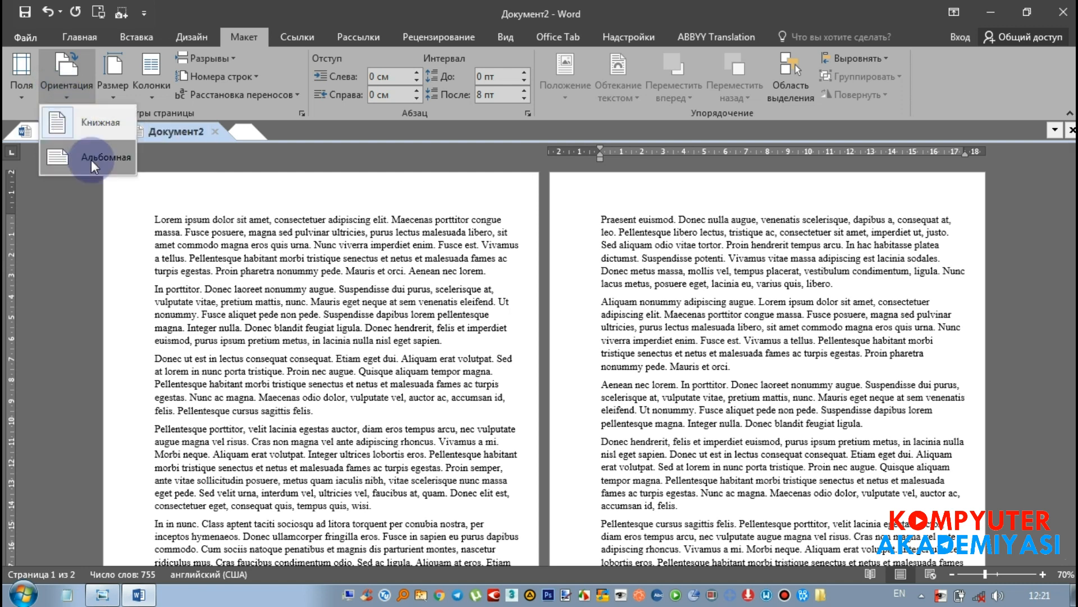
click(92, 159)
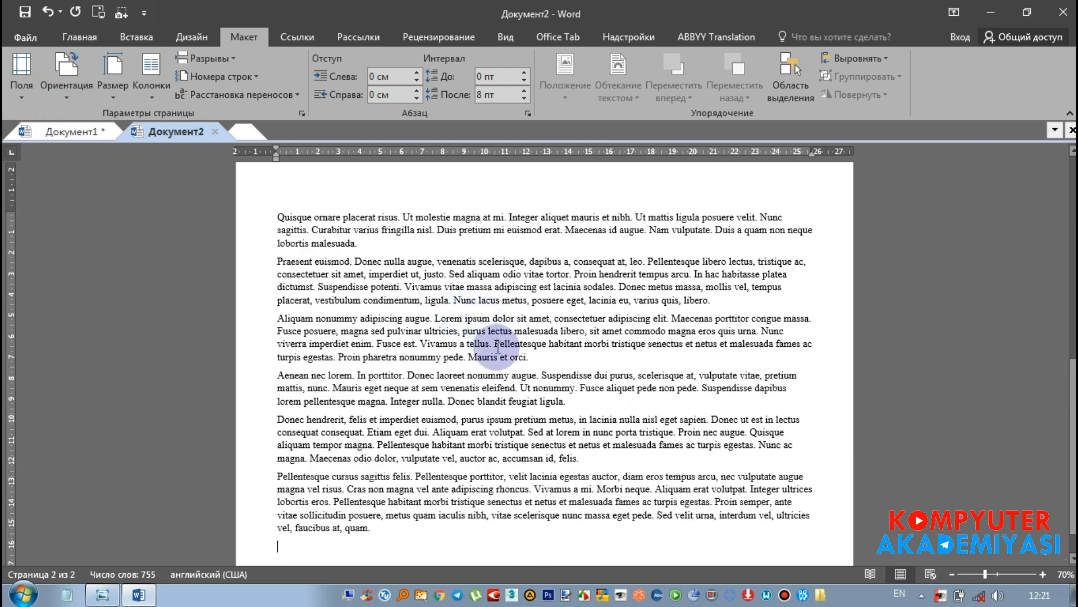
scroll(508, 360, down, 4)
scroll(507, 360, up, 5)
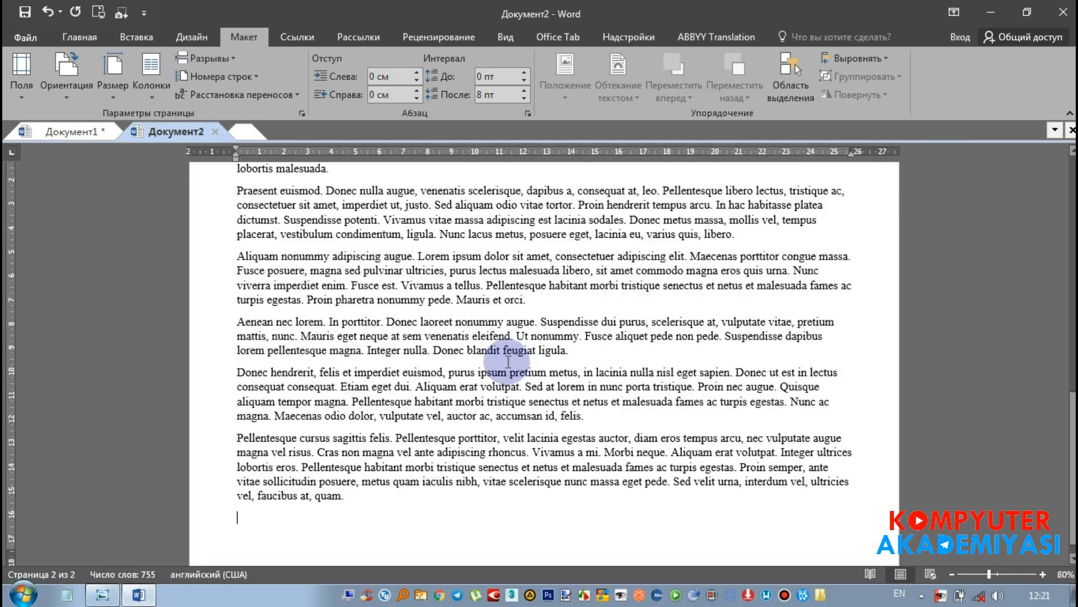
scroll(508, 360, up, 8)
key(ctrl+z)
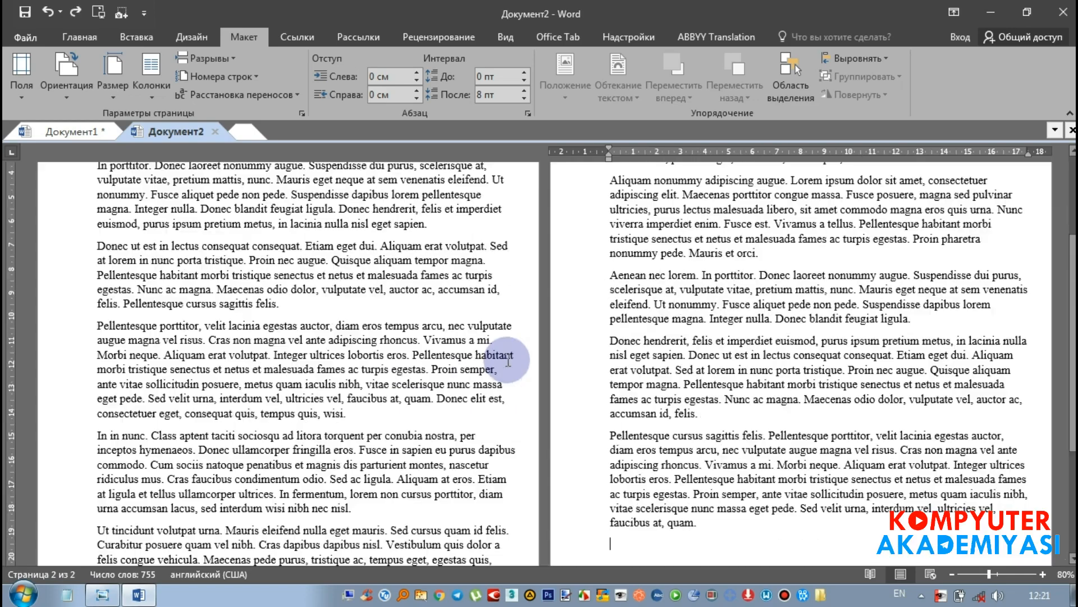
Insert a page break after the last placeholder paragraph to start a third page
scroll(522, 361, down, 7)
click(678, 373)
key(ctrl+Return)
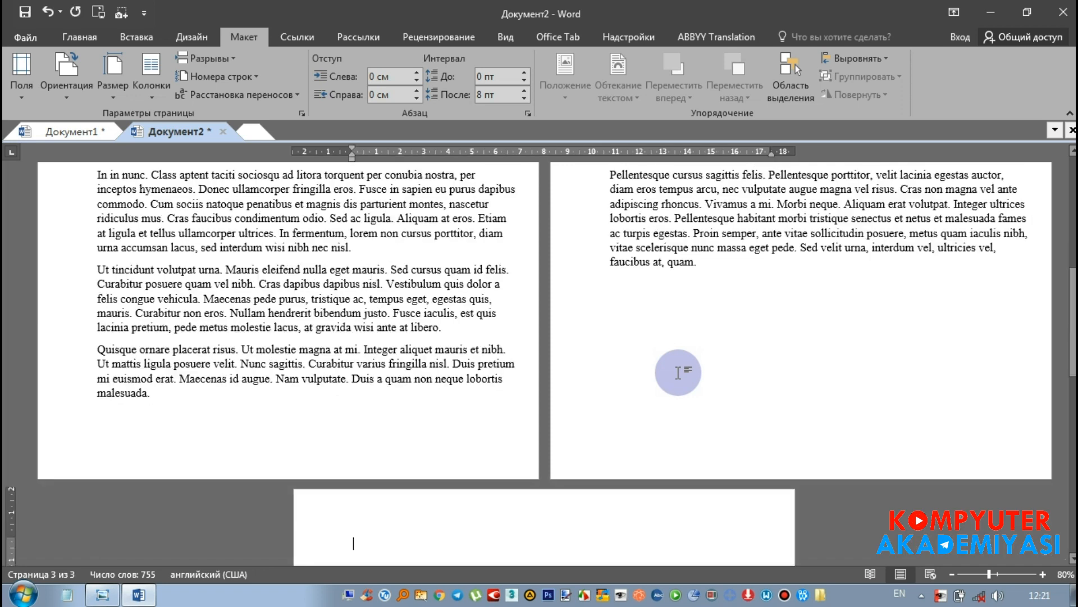
scroll(696, 362, down, 5)
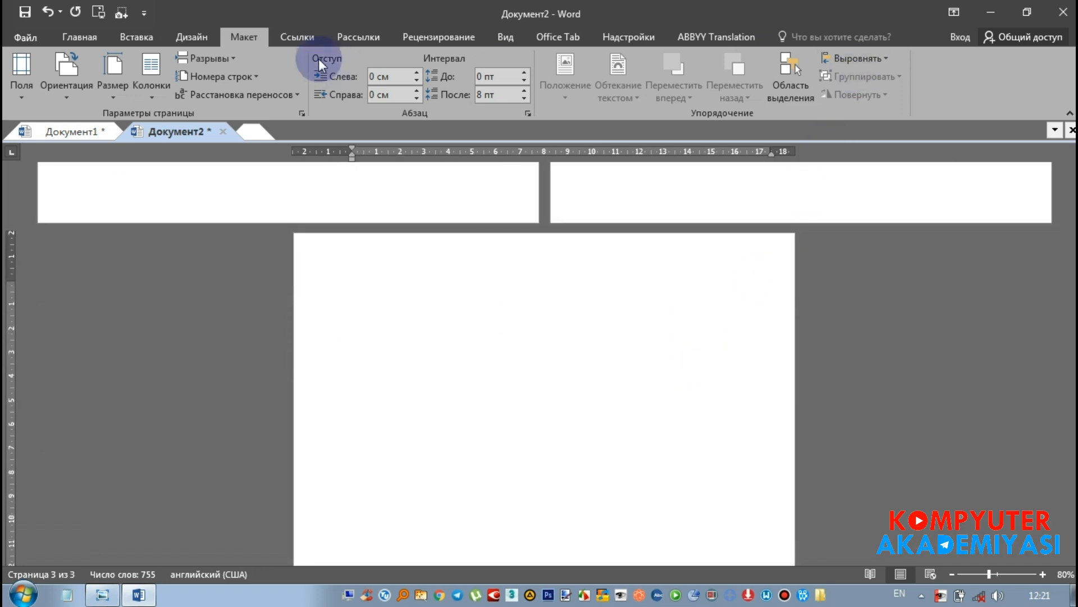
Insert the picture Desert.jpg from the desktop folder onto the empty third page
click(109, 11)
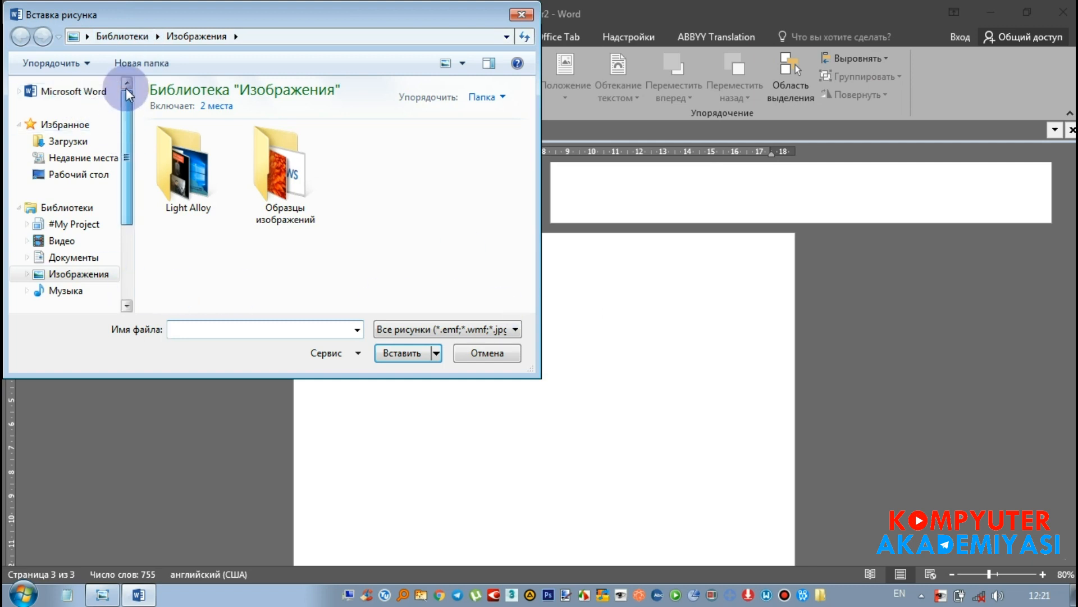
scroll(124, 131, down, 1)
click(105, 152)
double_click(178, 194)
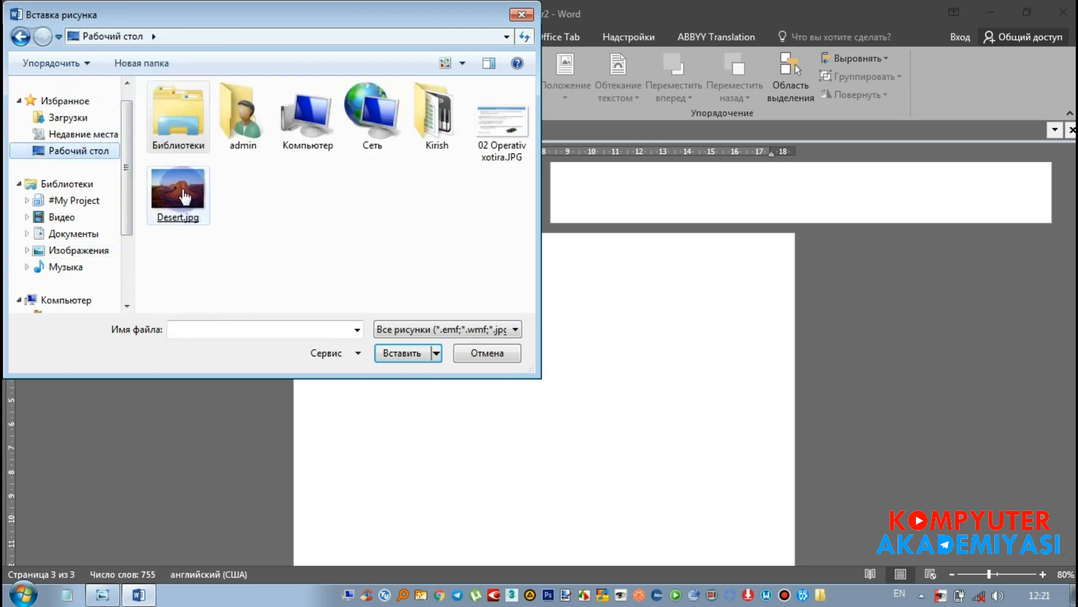
scroll(714, 382, down, 4)
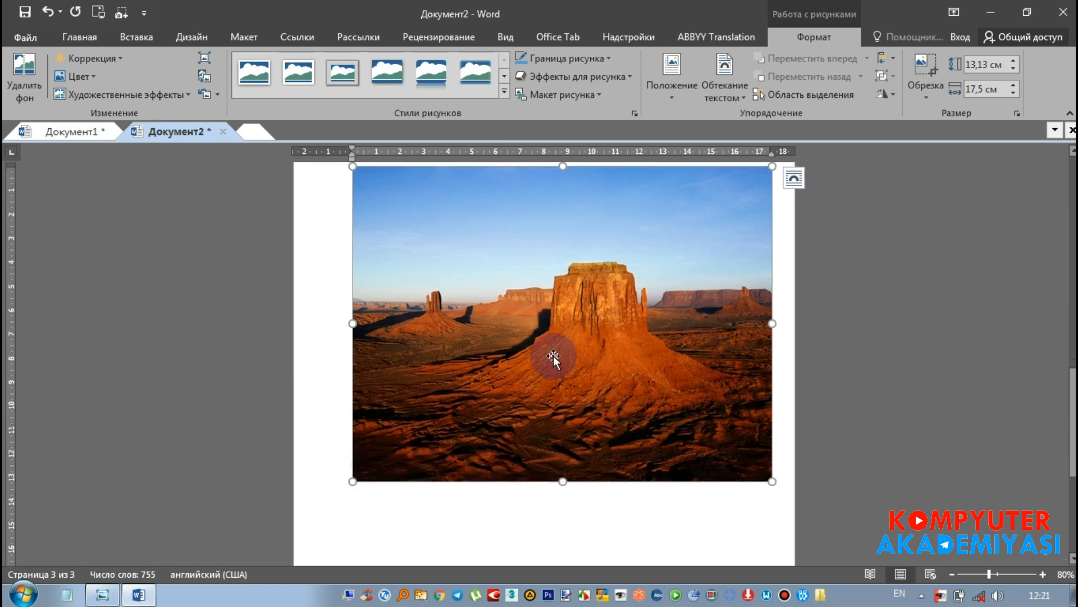
scroll(483, 336, up, 3)
scroll(488, 331, up, 1)
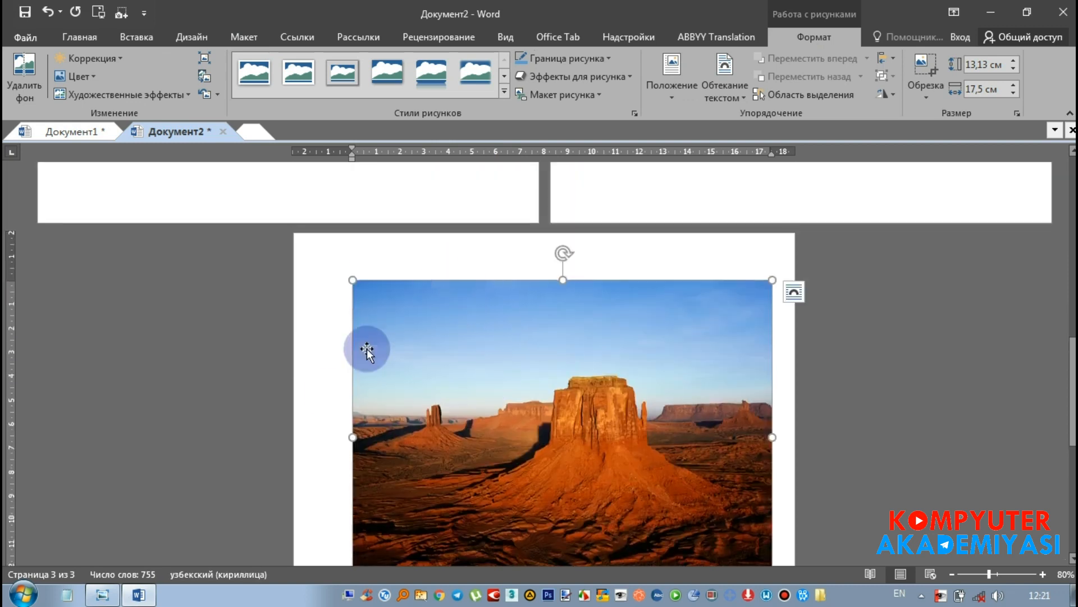
Add the centred caption "1-rasm. Tabiat manzarasi" below the desert picture
click(325, 393)
text(1-ra)
text(sm. T)
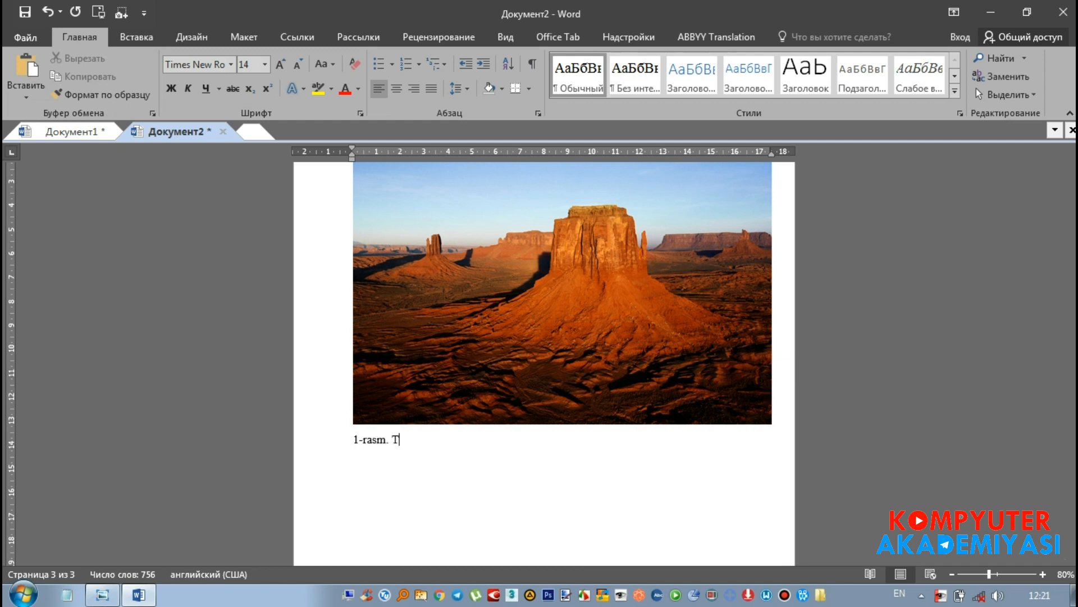
text(abiat ma)
key(ctrl+e)
ctrl+scroll(829, 396, down, 4)
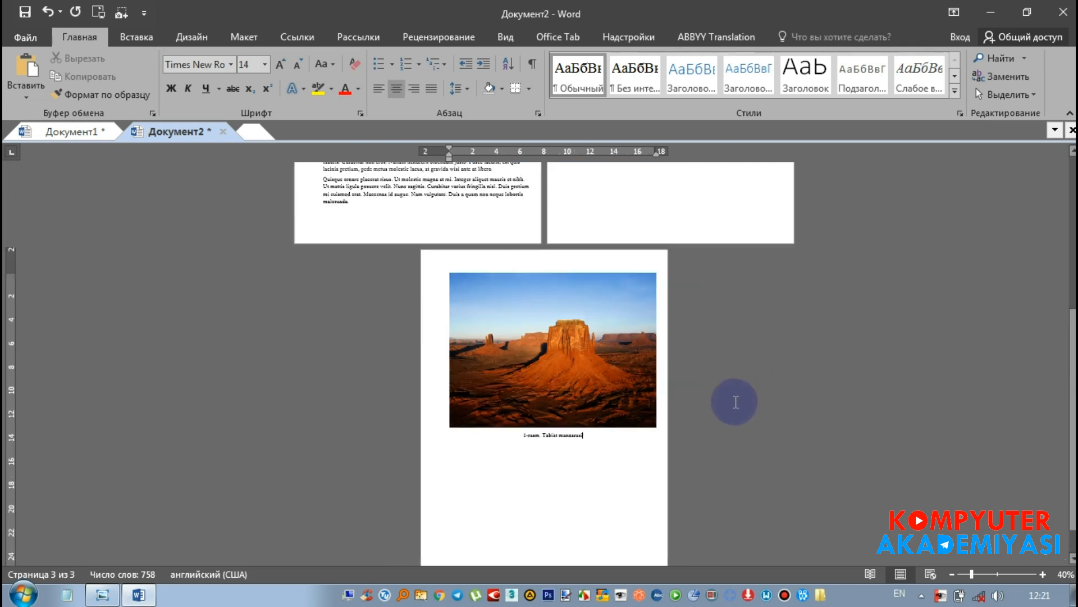
scroll(674, 388, up, 3)
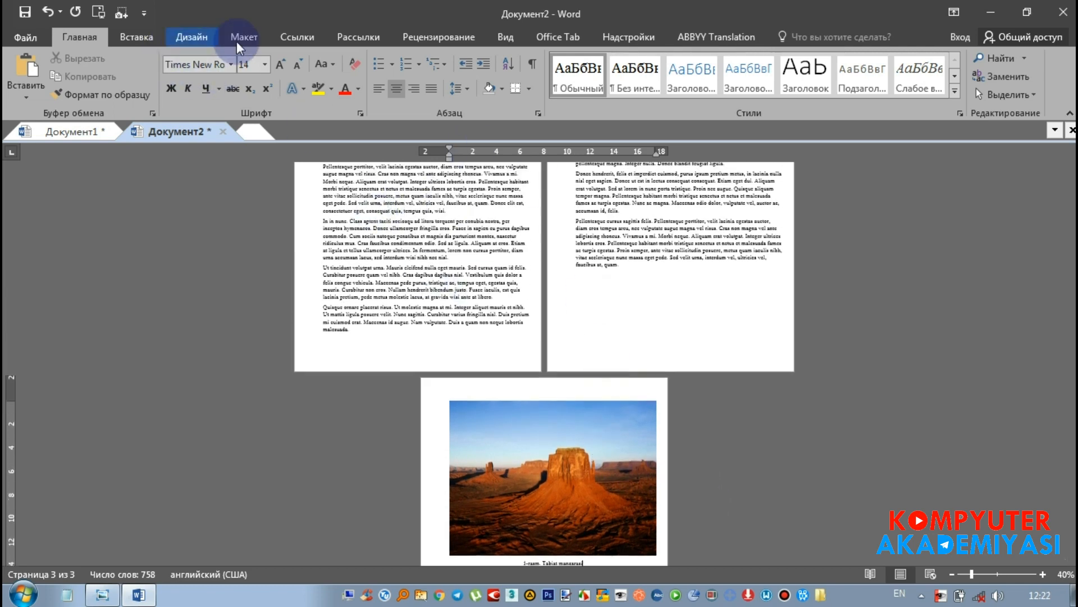
click(244, 37)
click(84, 93)
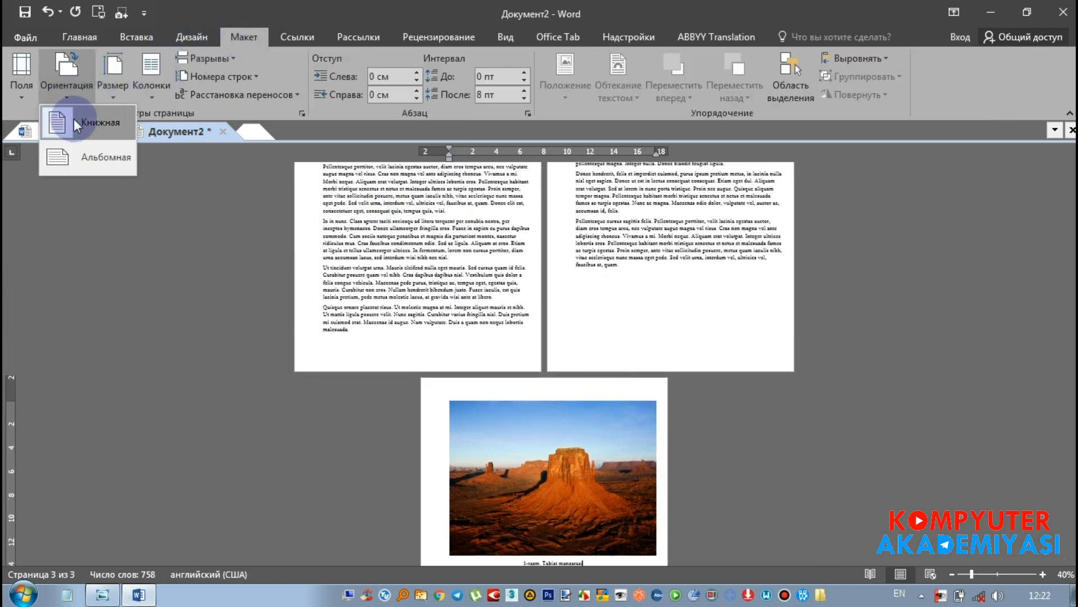
click(286, 169)
Try the landscape orientation preset with the picture and its caption selected, check the pages and undo it
scroll(601, 359, down, 3)
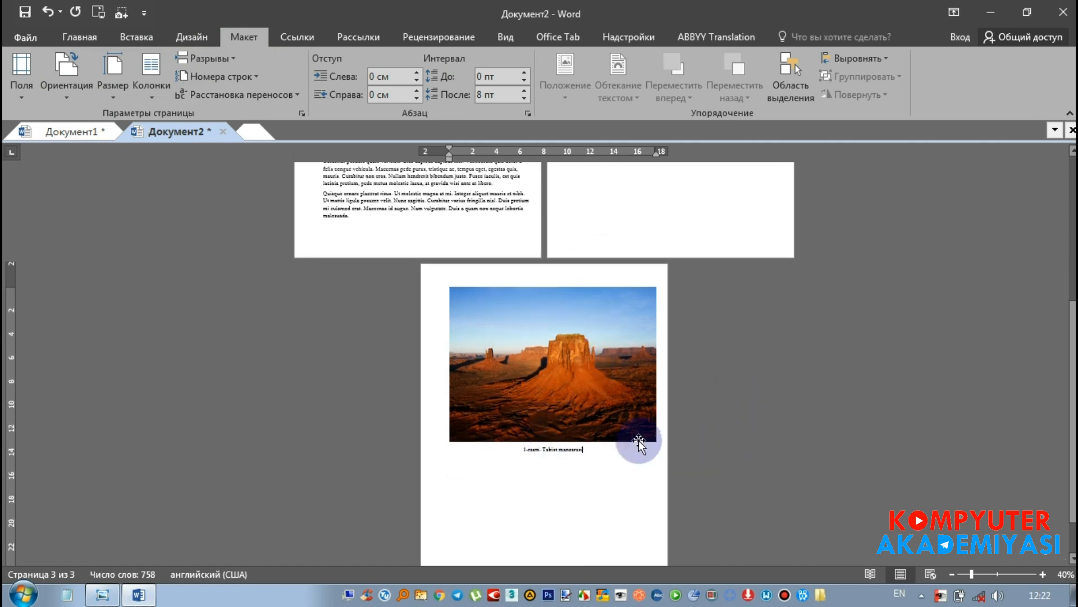
click(587, 454)
drag(587, 455, 486, 408)
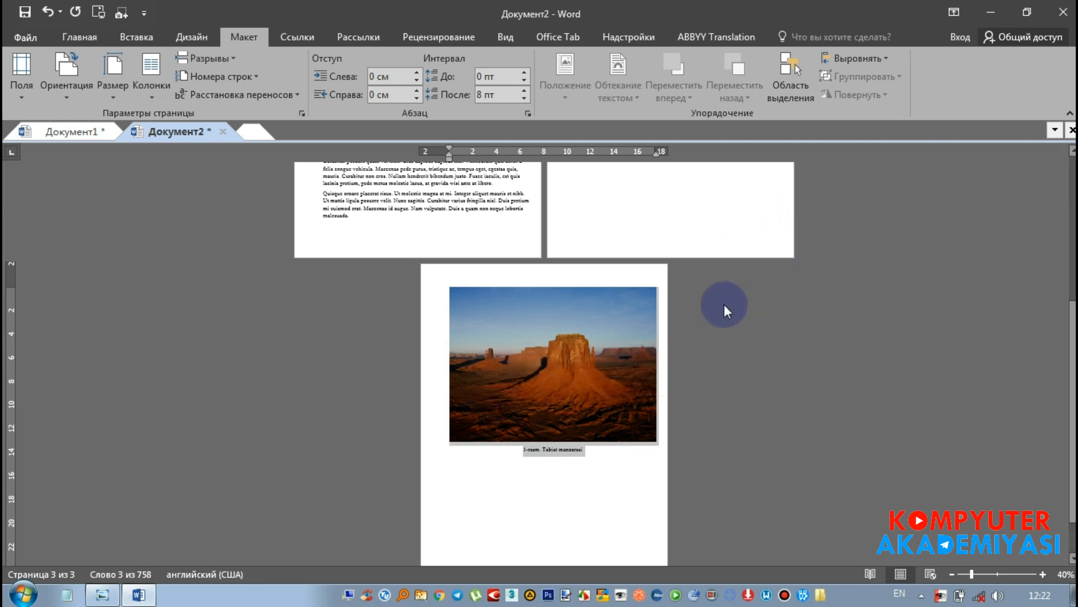
click(82, 107)
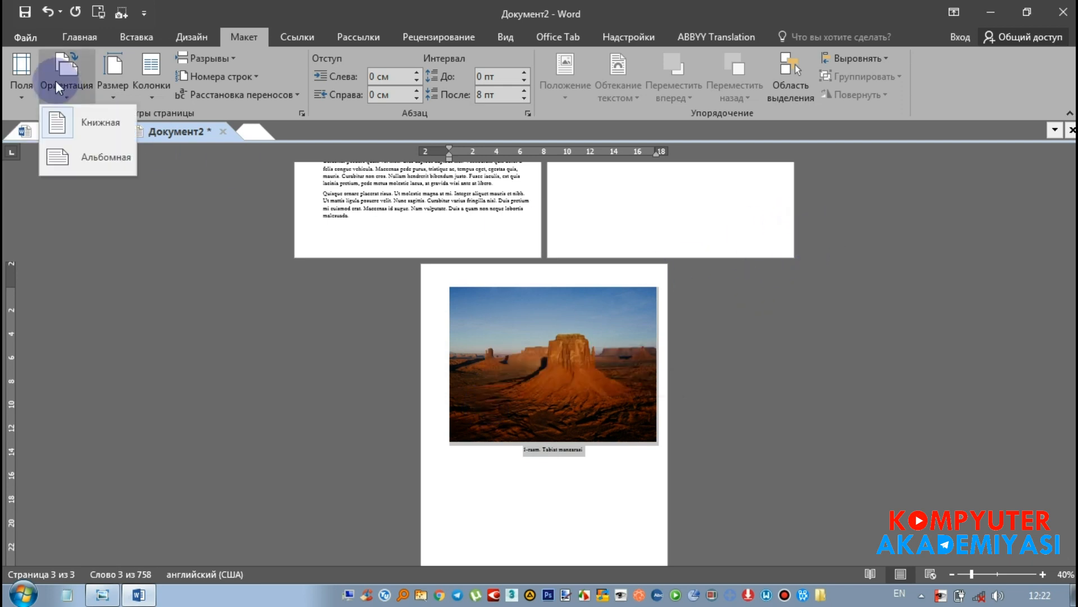
click(86, 150)
scroll(760, 300, up, 4)
scroll(759, 301, down, 2)
key(ctrl+z)
scroll(706, 400, down, 4)
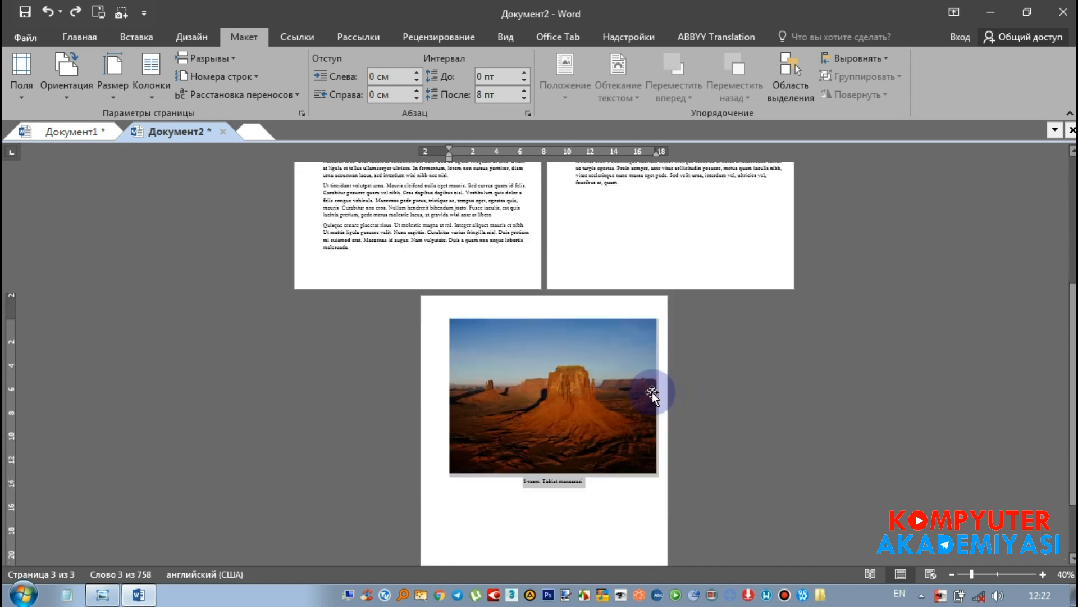
Select the picture and its caption and set landscape orientation in Page Setup, applied to the selected text only
click(596, 443)
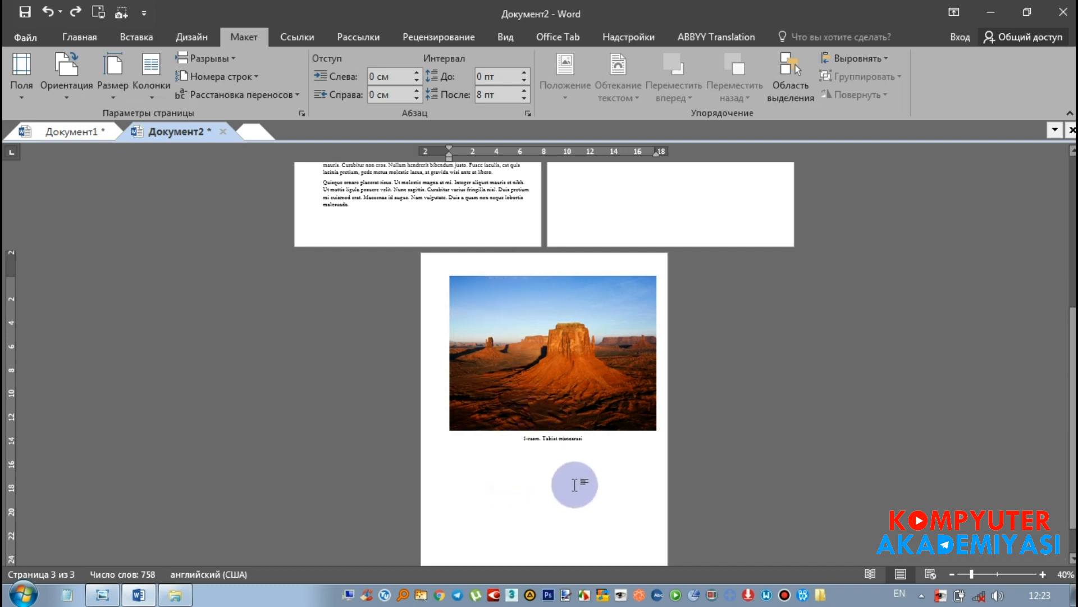
mouse_move(597, 441)
mouse_down()
mouse_move(553, 440)
mouse_move(490, 375)
mouse_up()
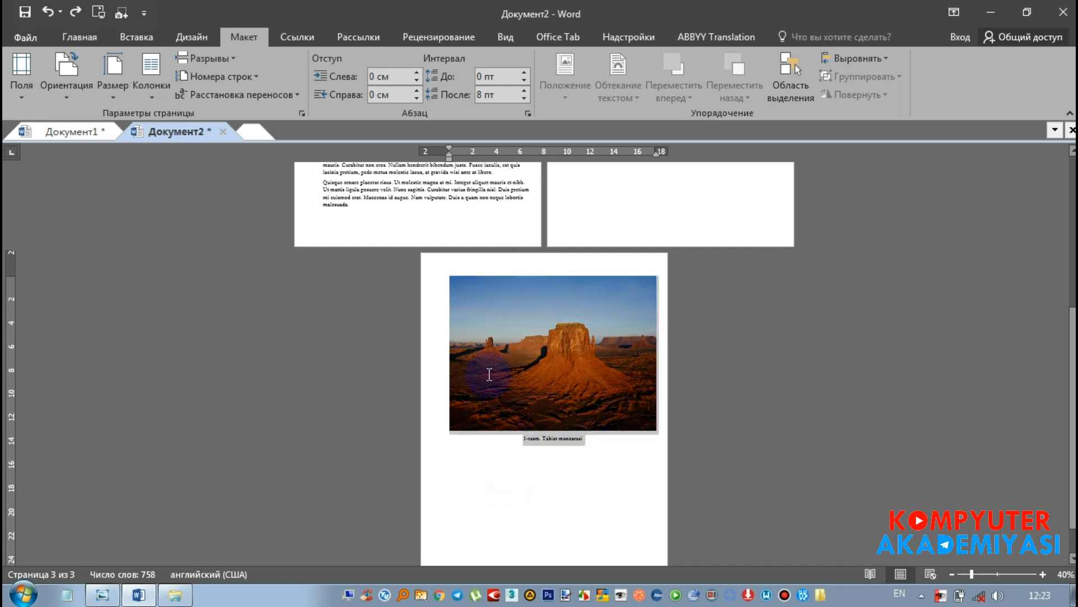
drag(599, 441, 469, 331)
click(347, 227)
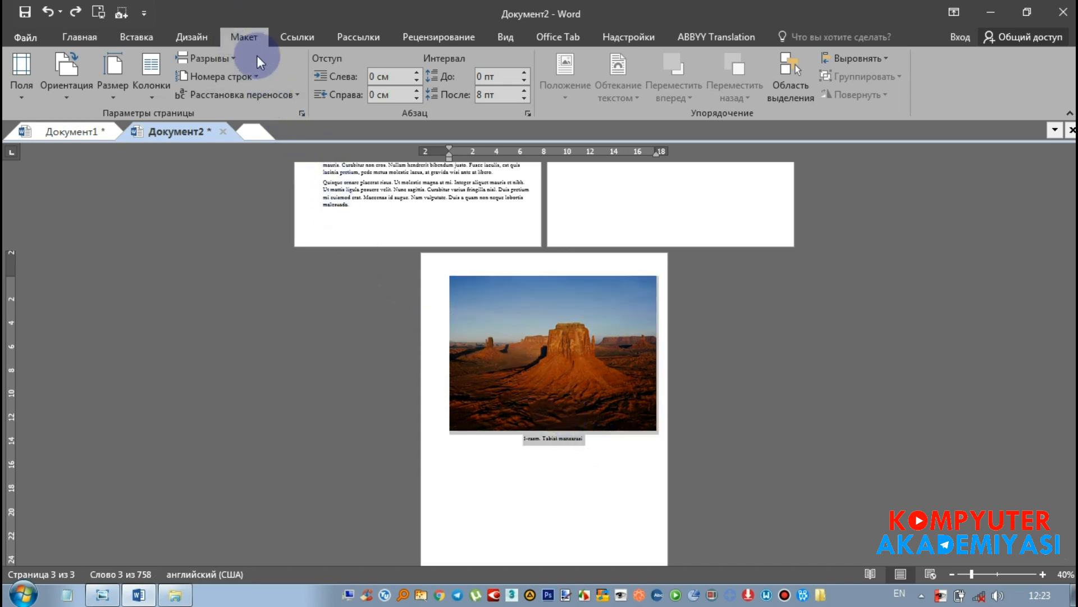
click(301, 116)
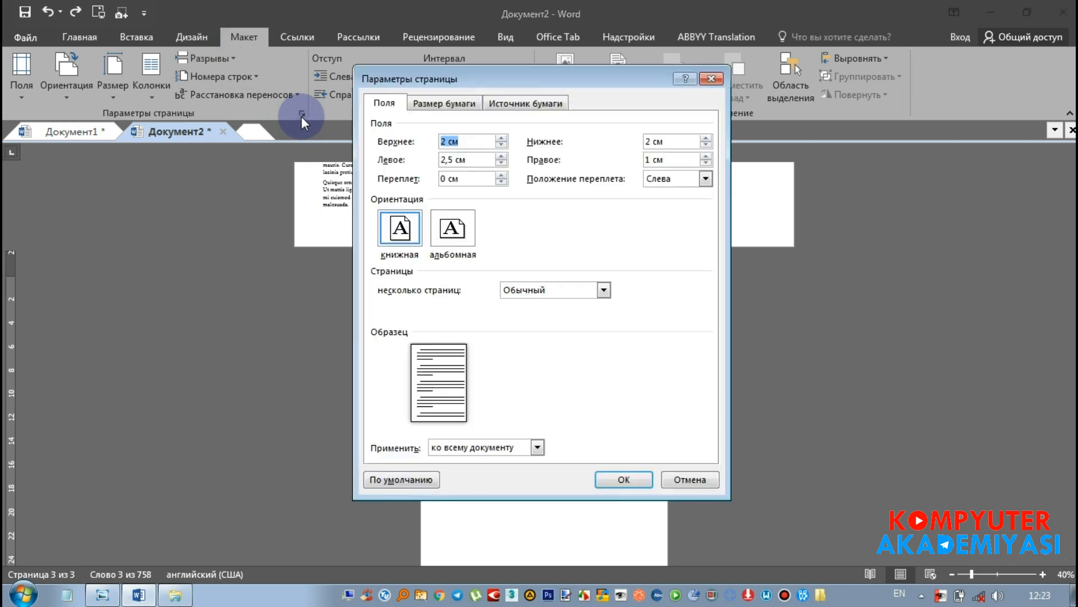
click(469, 235)
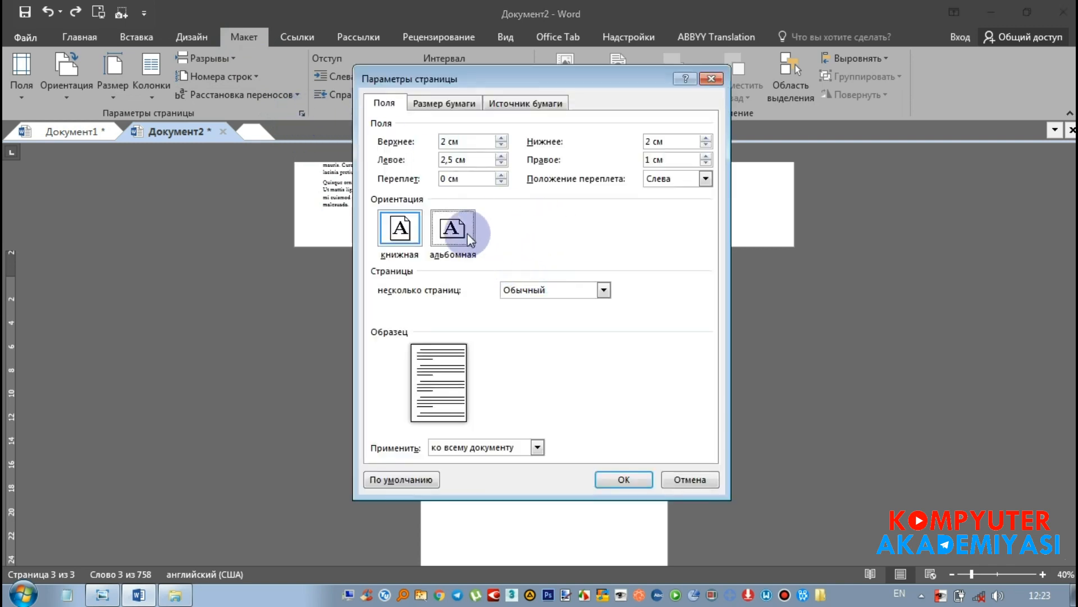
click(536, 447)
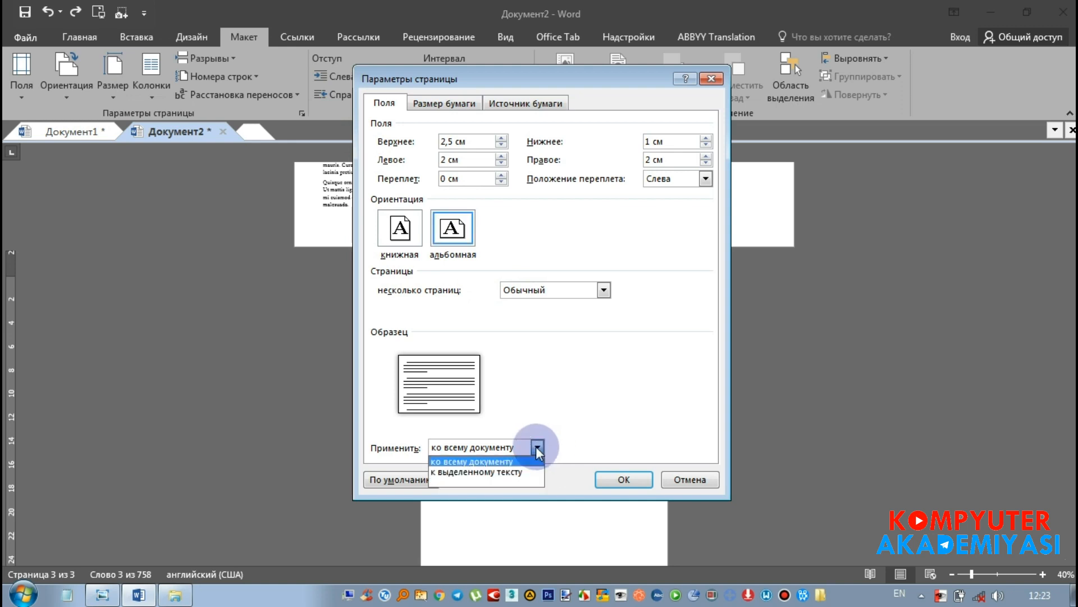
click(516, 472)
click(621, 480)
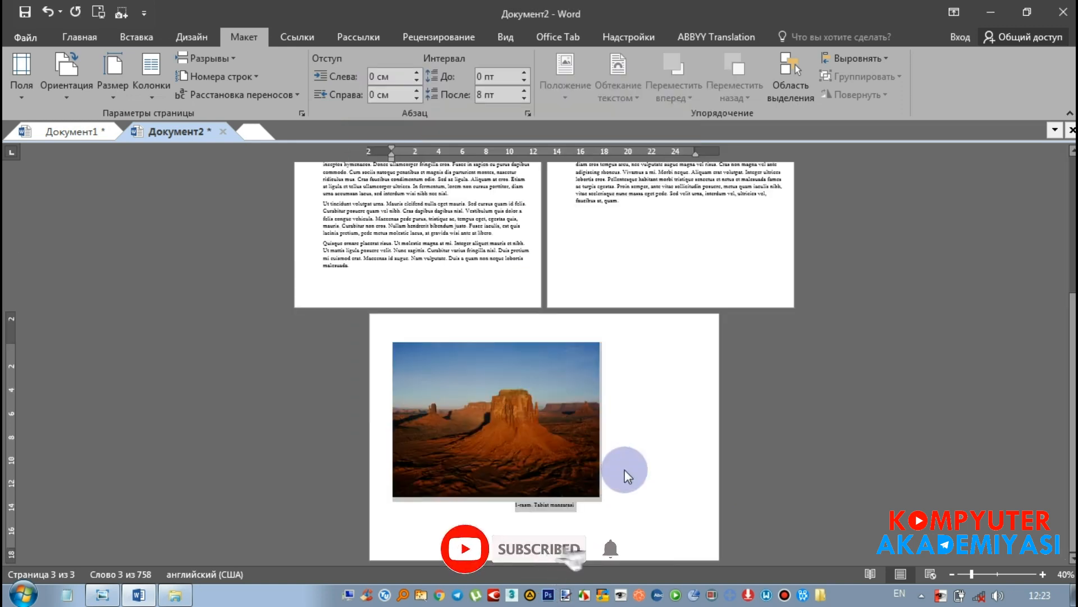
Enlarge the desert picture on the landscape page and stretch it across the width between the margins
scroll(672, 379, up, 3)
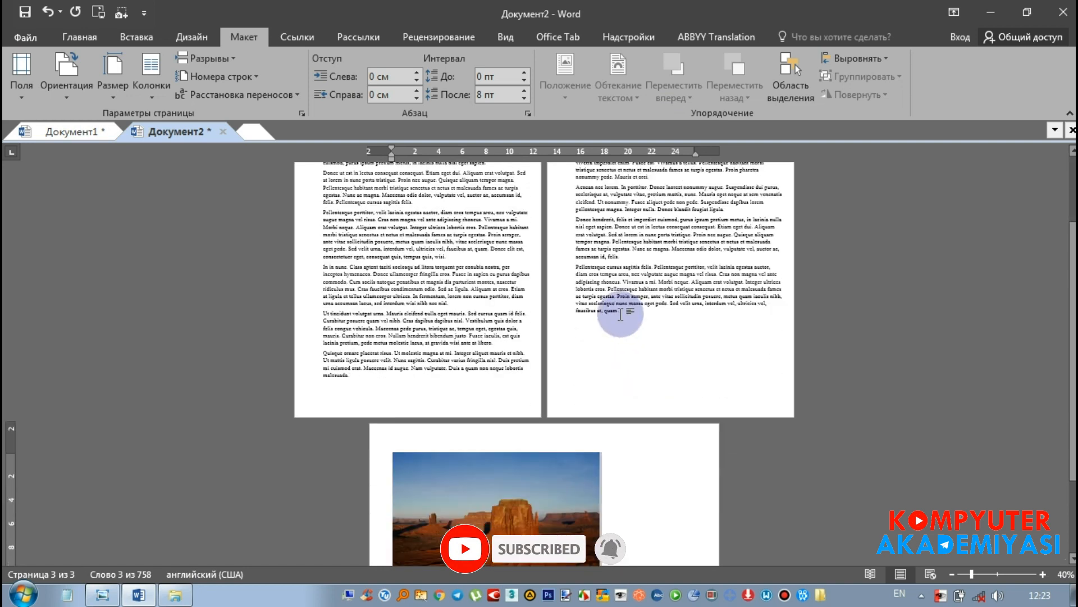
scroll(620, 314, down, 2)
click(543, 418)
drag(604, 500, 641, 481)
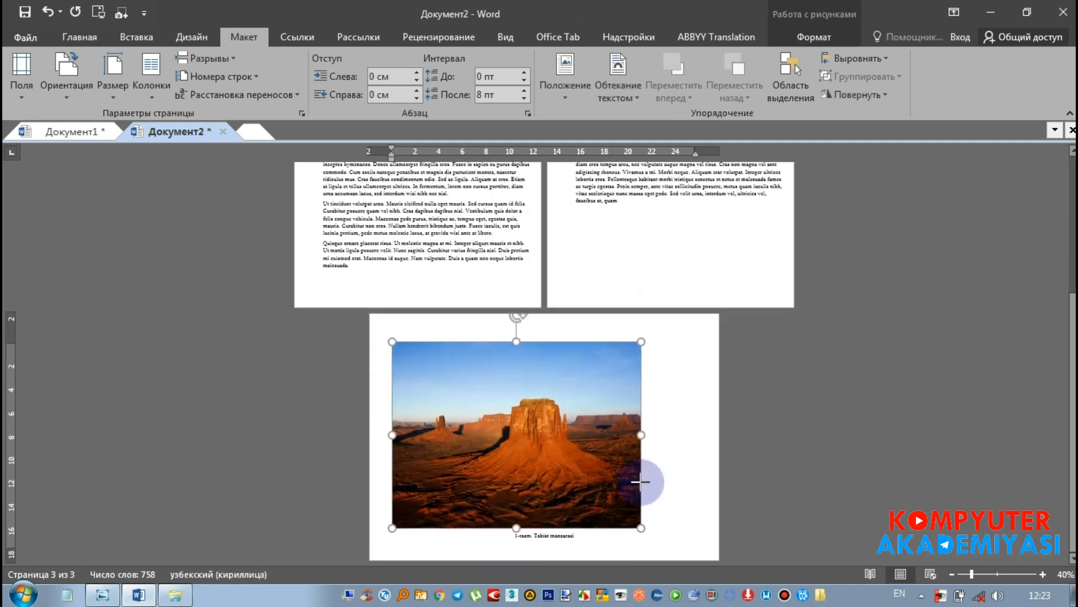
drag(646, 431, 696, 430)
click(627, 541)
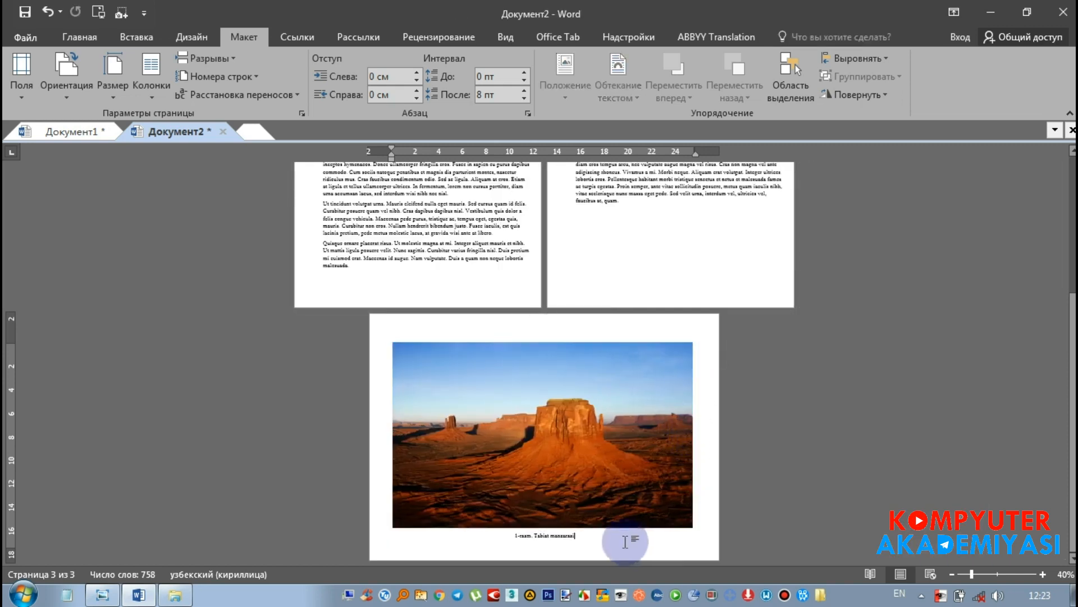
Look through the page orientation choices and the list of preset paper sizes
click(62, 100)
click(61, 99)
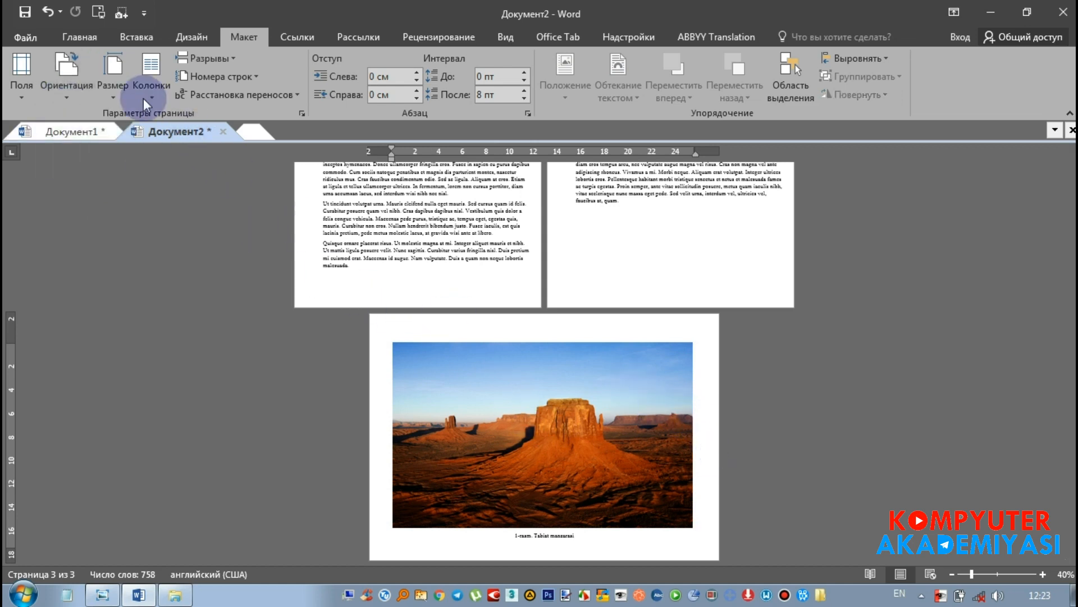
click(66, 88)
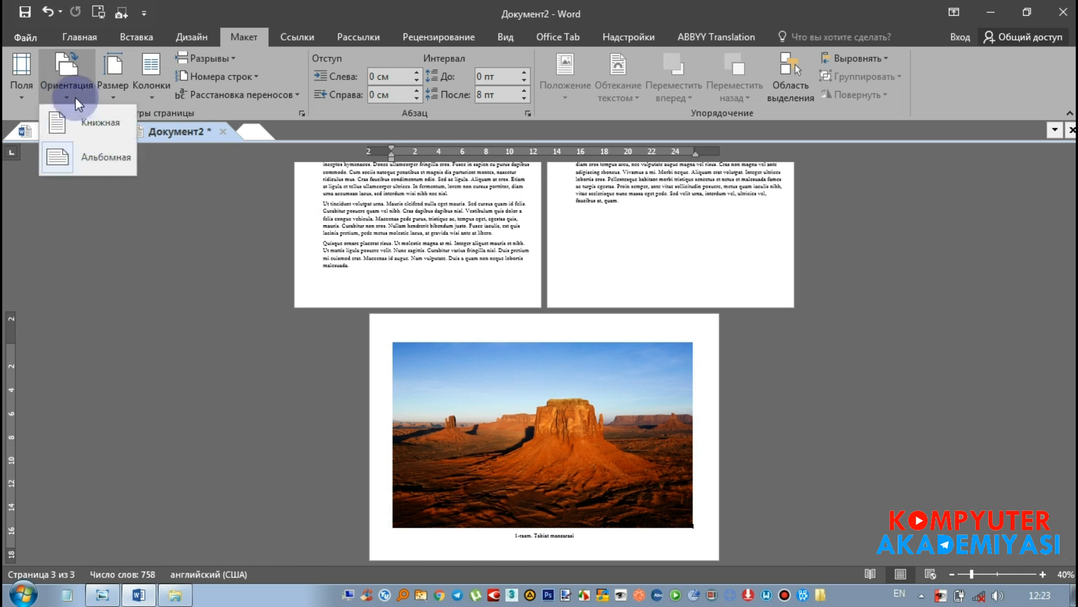
click(76, 97)
click(107, 98)
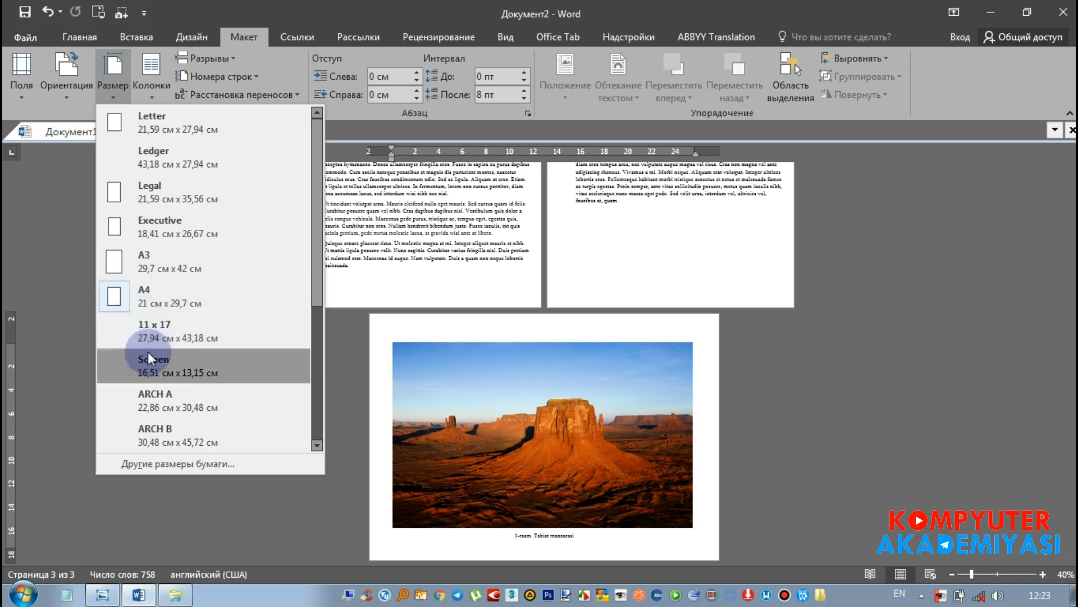
click(113, 95)
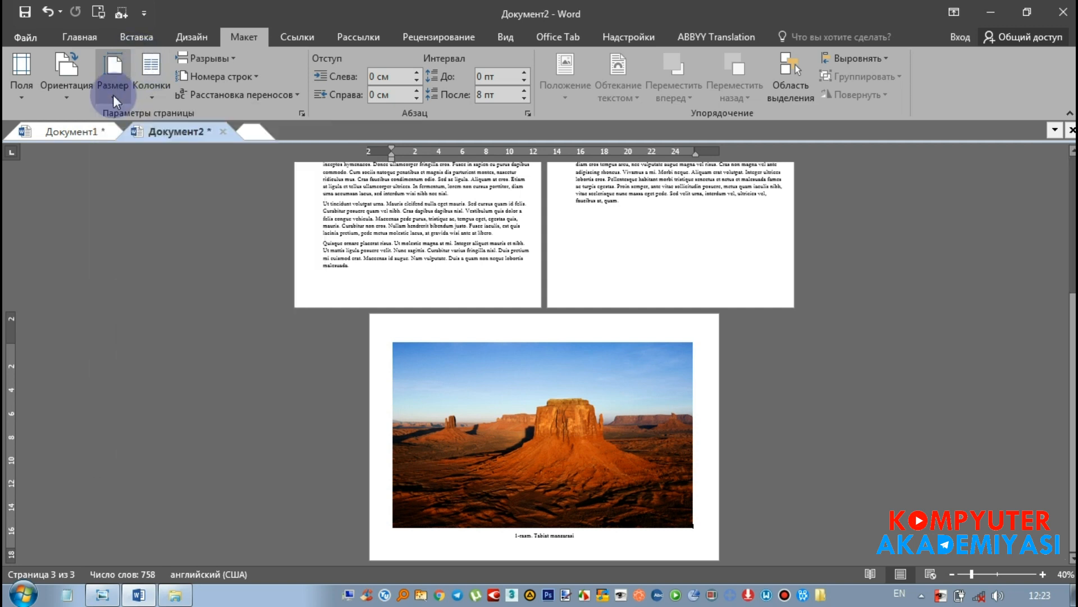
Create a new blank document, enter the line "Sinov uchun matn" and copy it
click(255, 131)
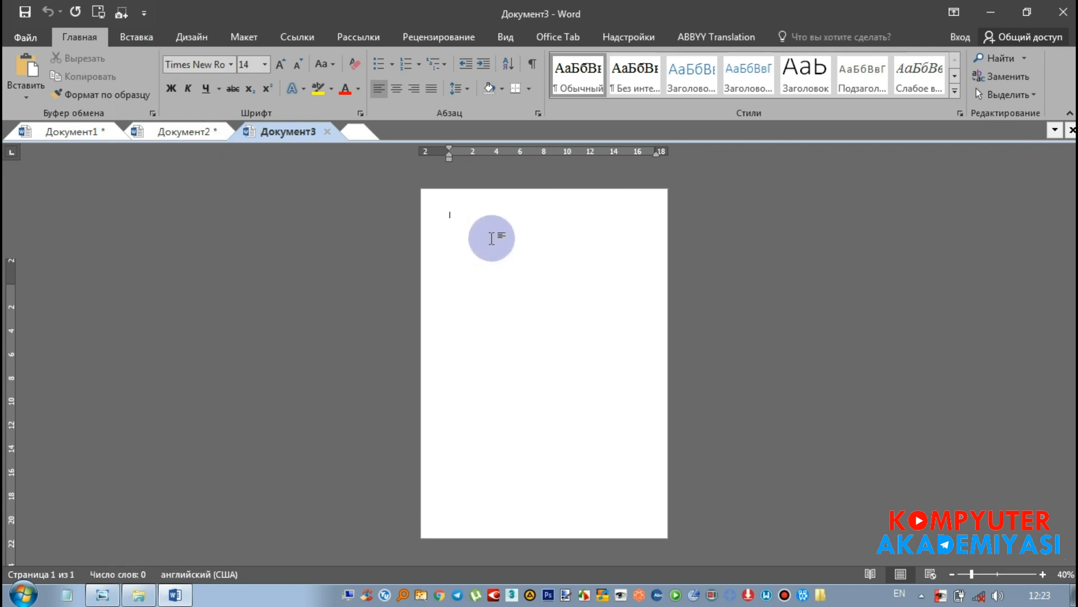
scroll(491, 238, up, 3)
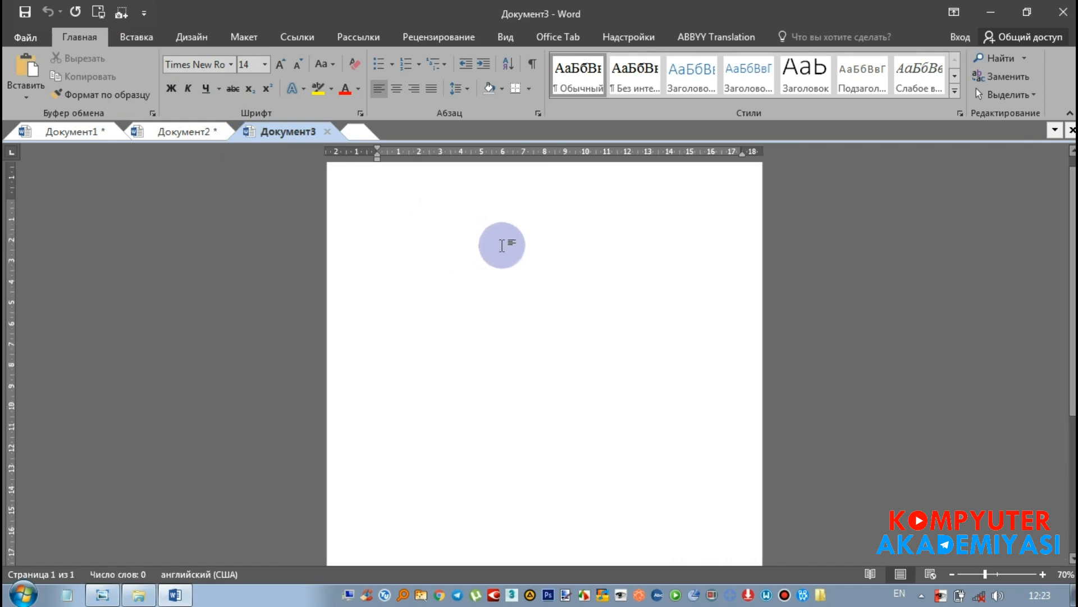
text(Sinov uchun matn)
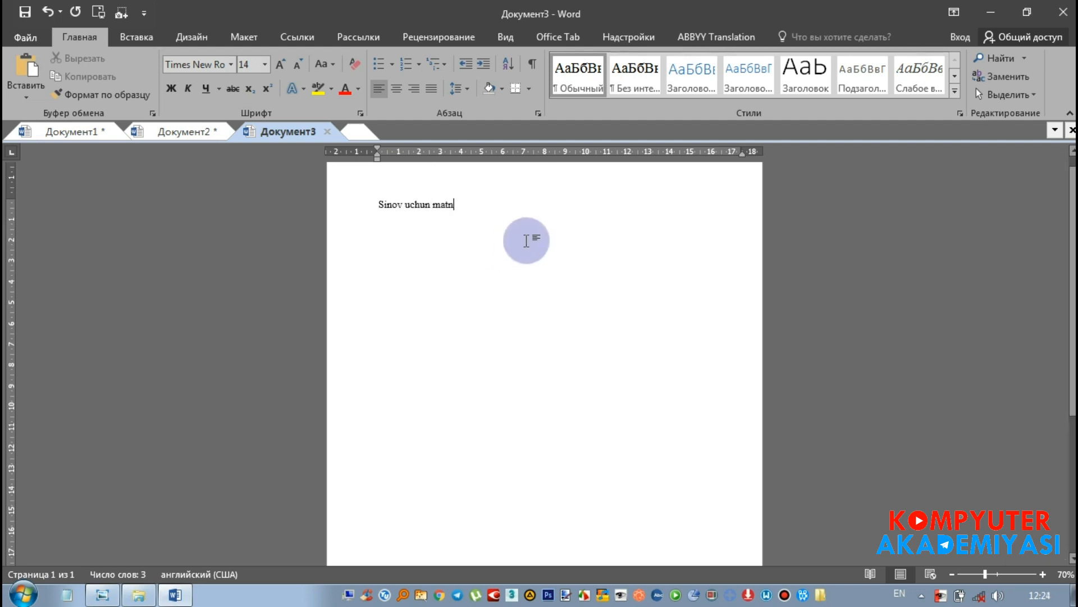
scroll(531, 238, up, 3)
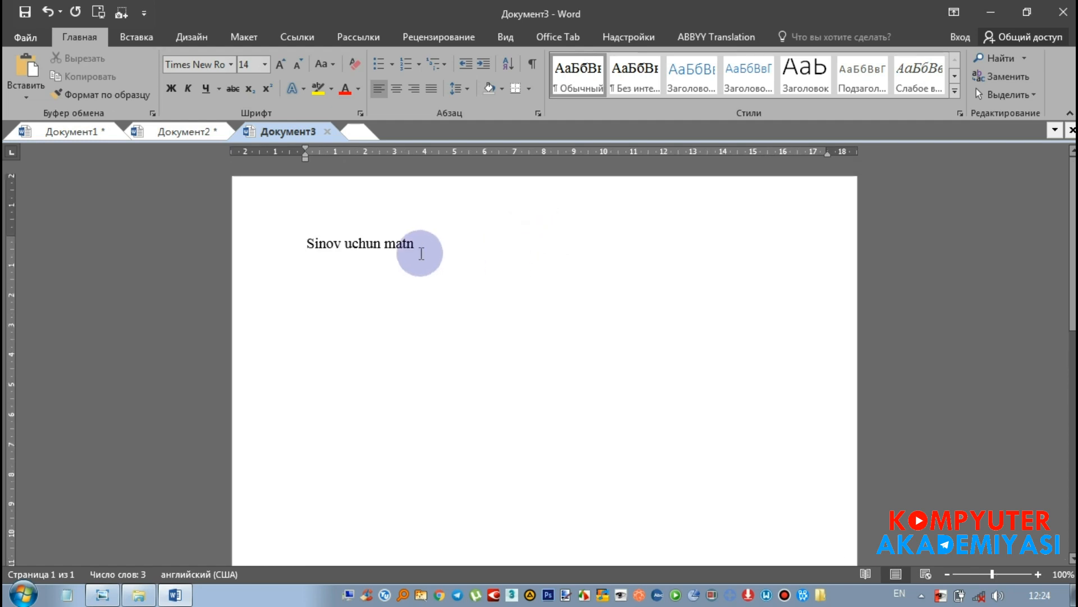
drag(417, 247, 306, 244)
key(ctrl+c)
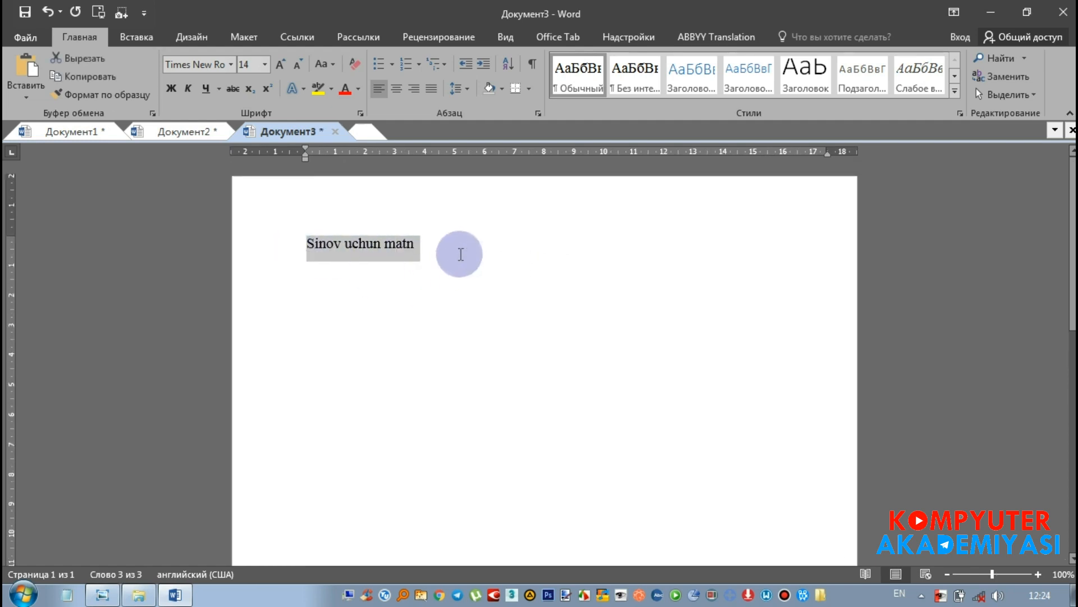
Set the page of the sample text to the two-column layout
click(457, 251)
click(229, 33)
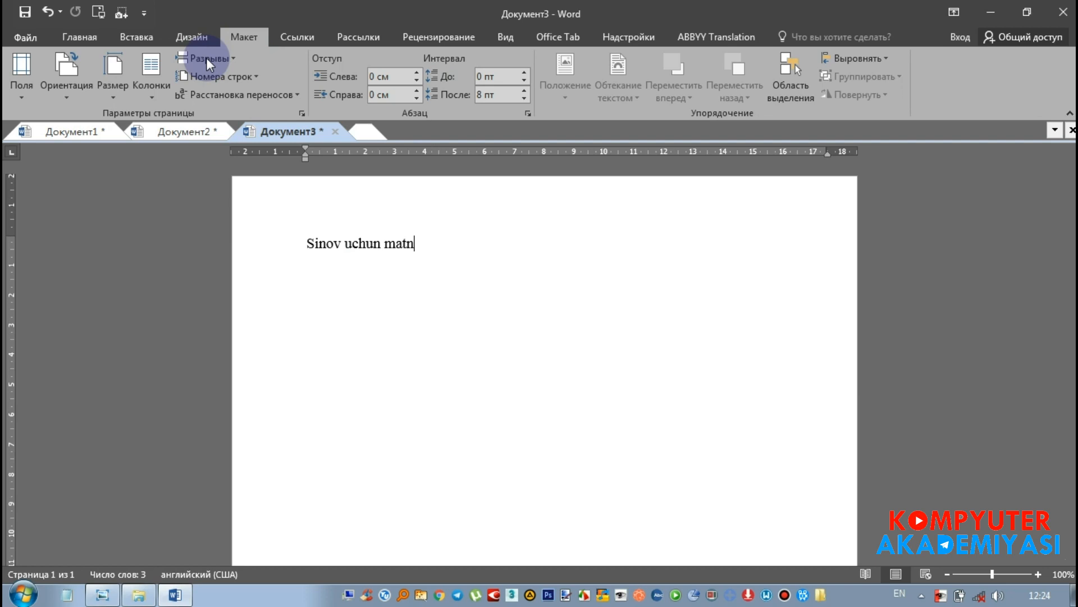
click(149, 95)
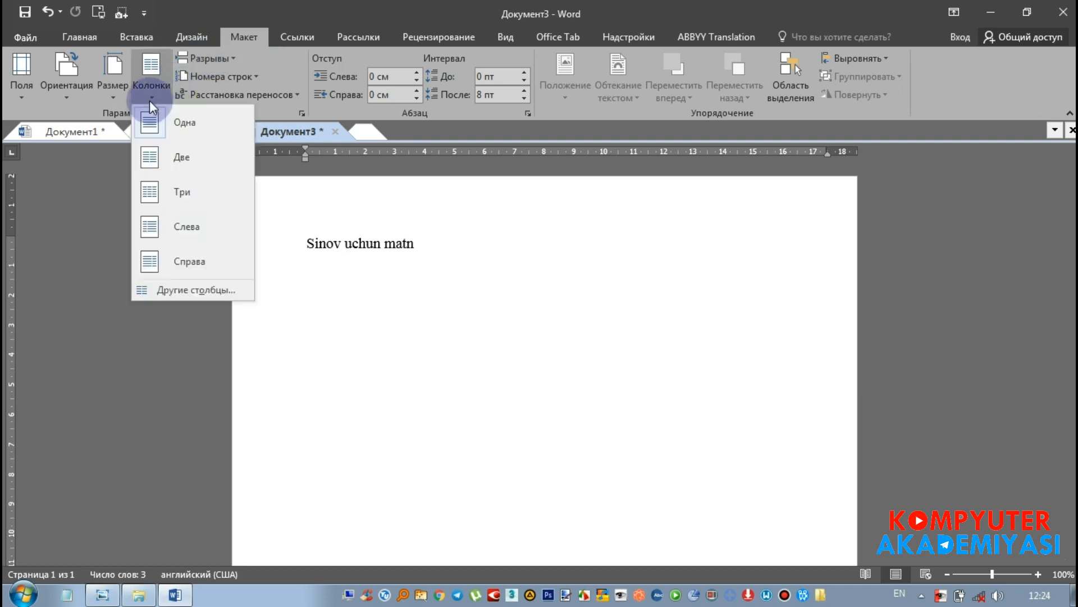
click(167, 158)
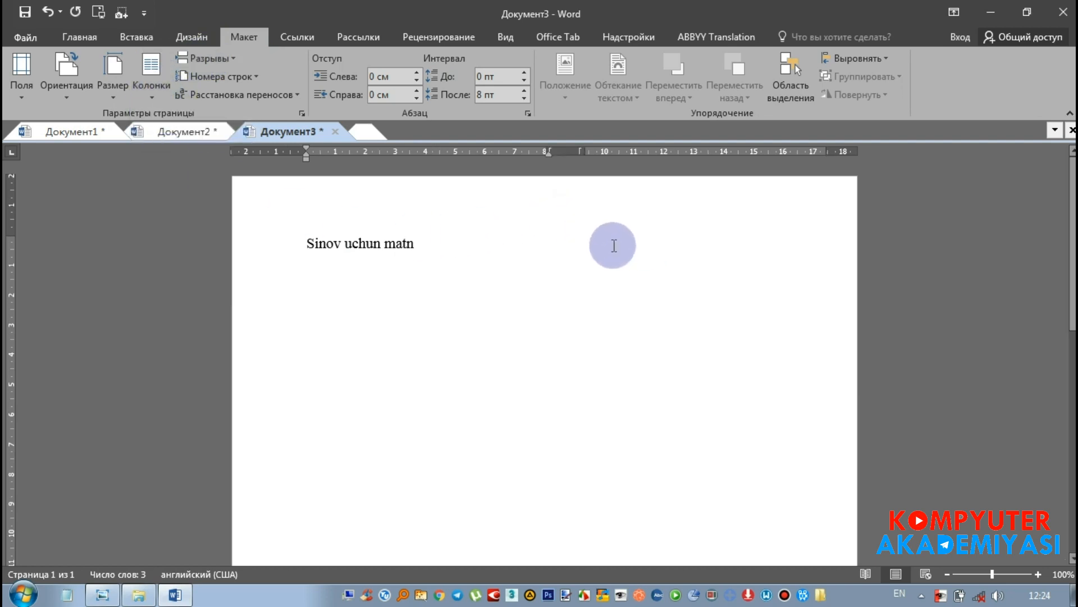
Paste the copied line repeatedly until the text fills the first column and continues into the second
key(ctrl+v)
key(ctrl+v)
key(ctrl+v)
key(ctrl+v)
key(ctrl+v)
key(ctrl+v)
key(ctrl+v)
key(ctrl+v)
key(ctrl+v)
key(ctrl+v)
key(ctrl+v)
key(ctrl+v)
key(ctrl+v)
key(ctrl+v)
key(ctrl+v)
key(ctrl+v)
key(ctrl+v)
key(ctrl+v)
key(ctrl+v)
key(ctrl+v)
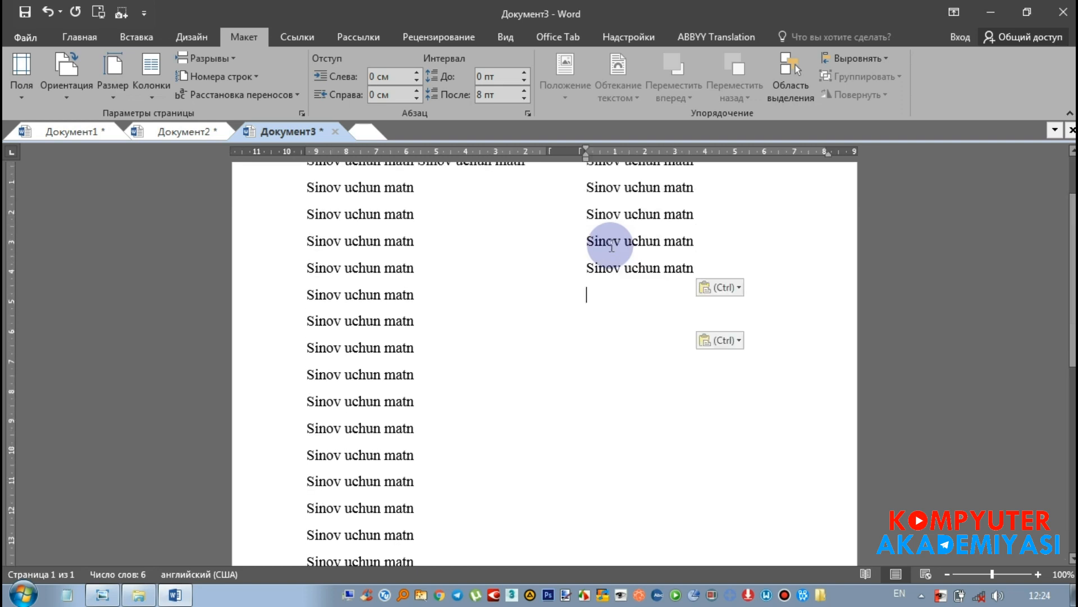
key(ctrl+v)
key(ctrl+v)
key(ctrl+v)
key(ctrl+v)
key(ctrl+v)
scroll(609, 259, up, 1)
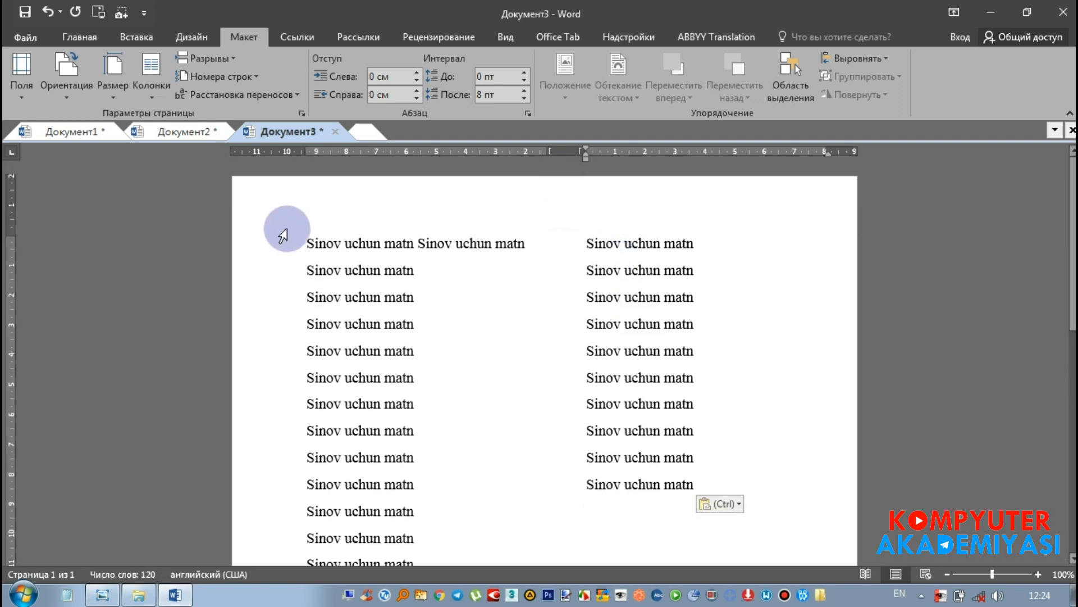
Delete all the text in the document and try the two-column layout on the empty page
key(ctrl+a)
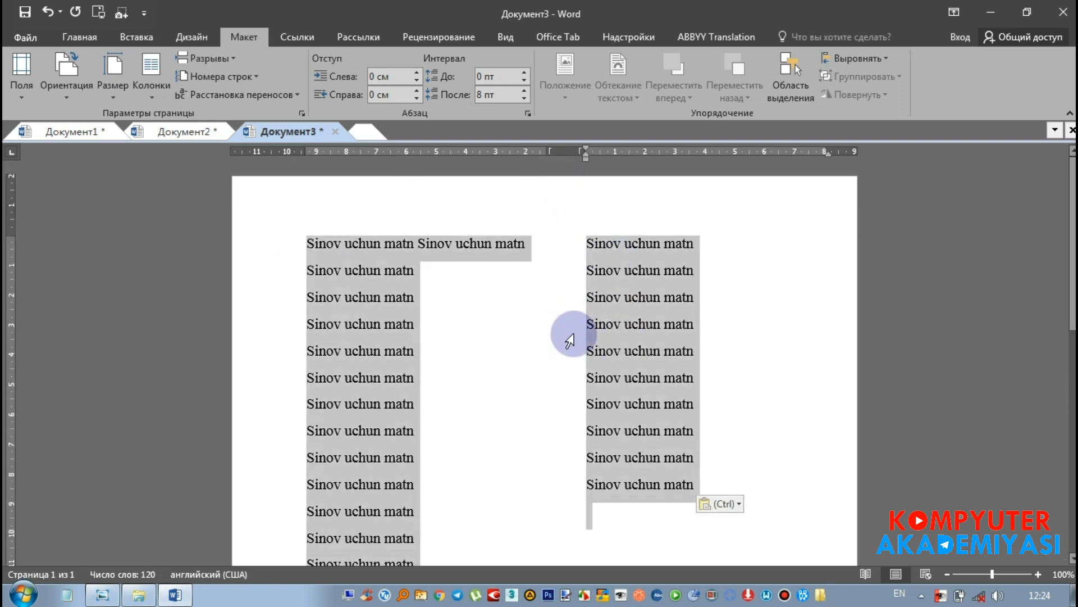
key(Delete)
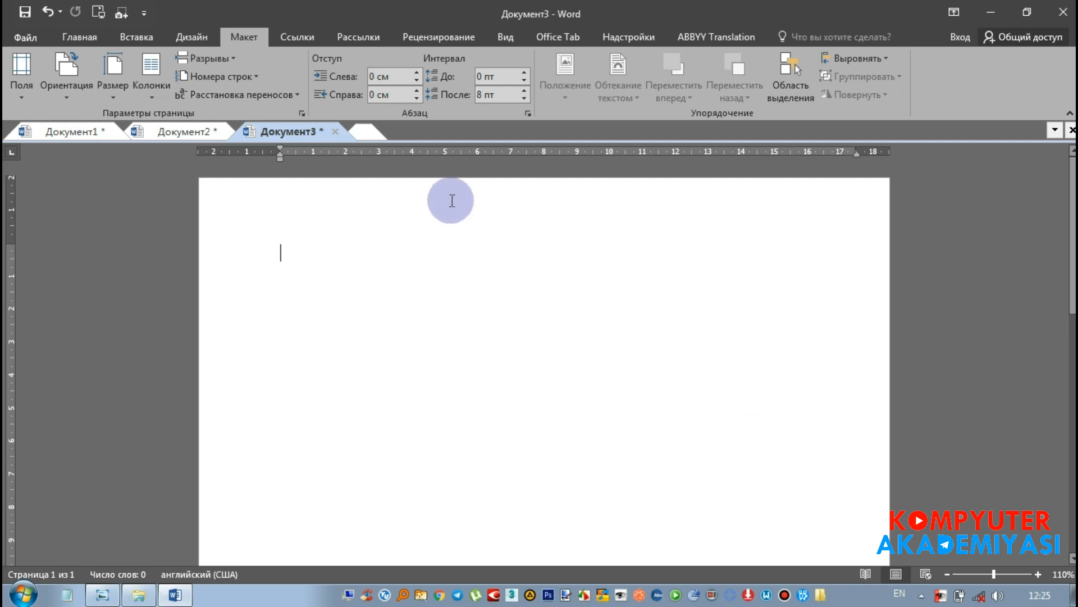
click(150, 96)
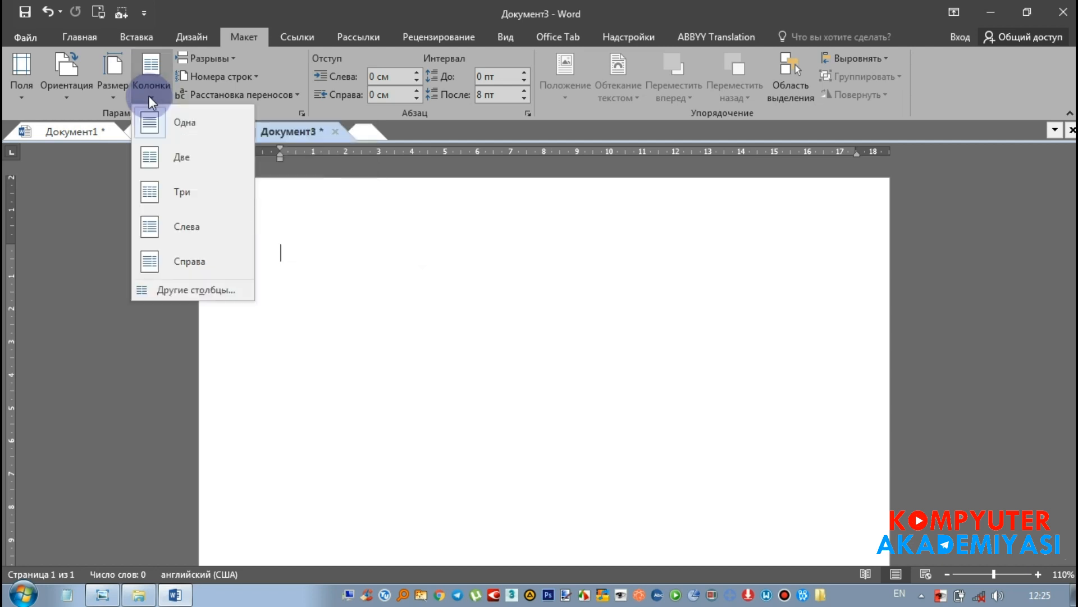
click(169, 160)
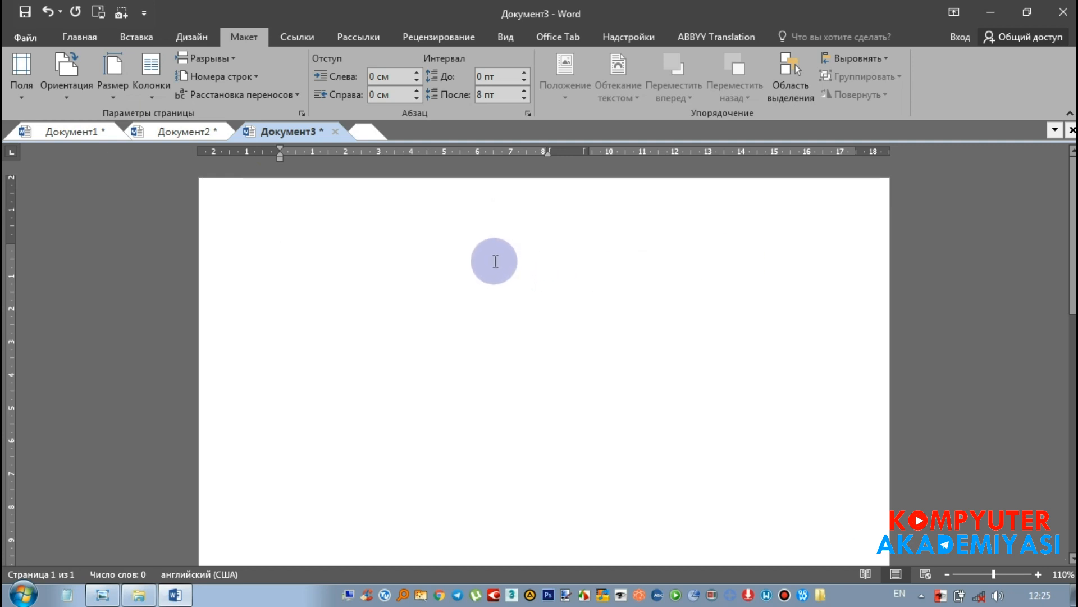
key(ctrl+v)
key(BackSpace)
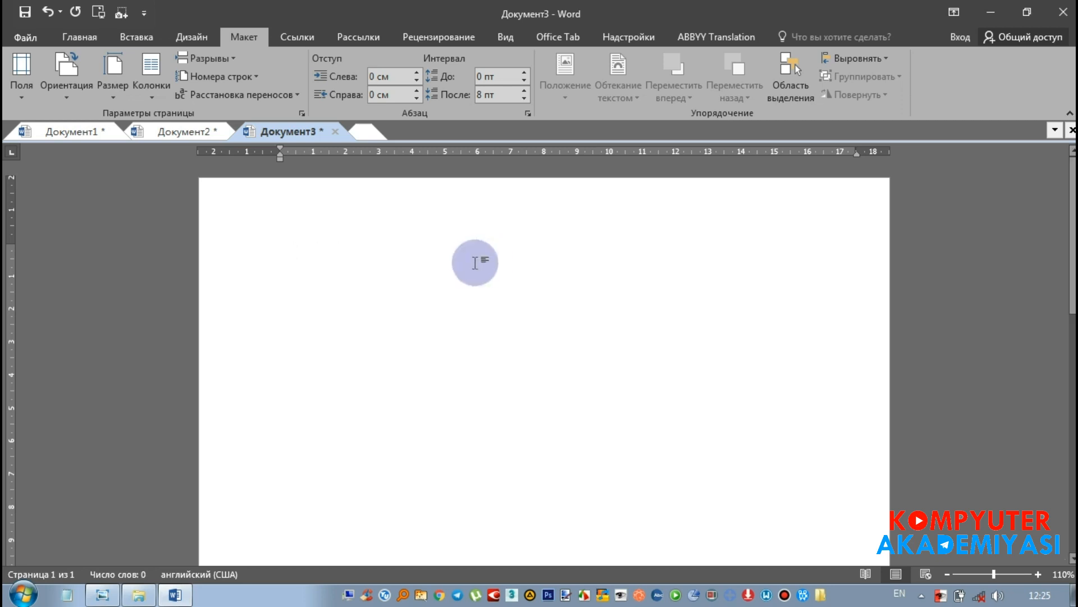
Set the page to three columns and enter the headings So’z, Tarjimasi and Namuna on separate lines
click(149, 82)
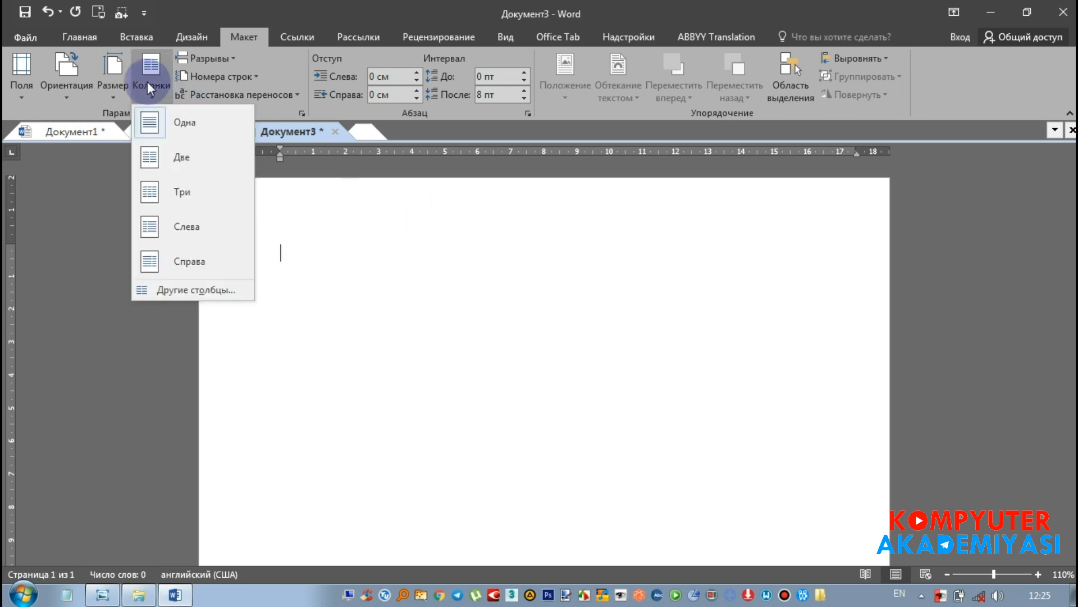
click(188, 197)
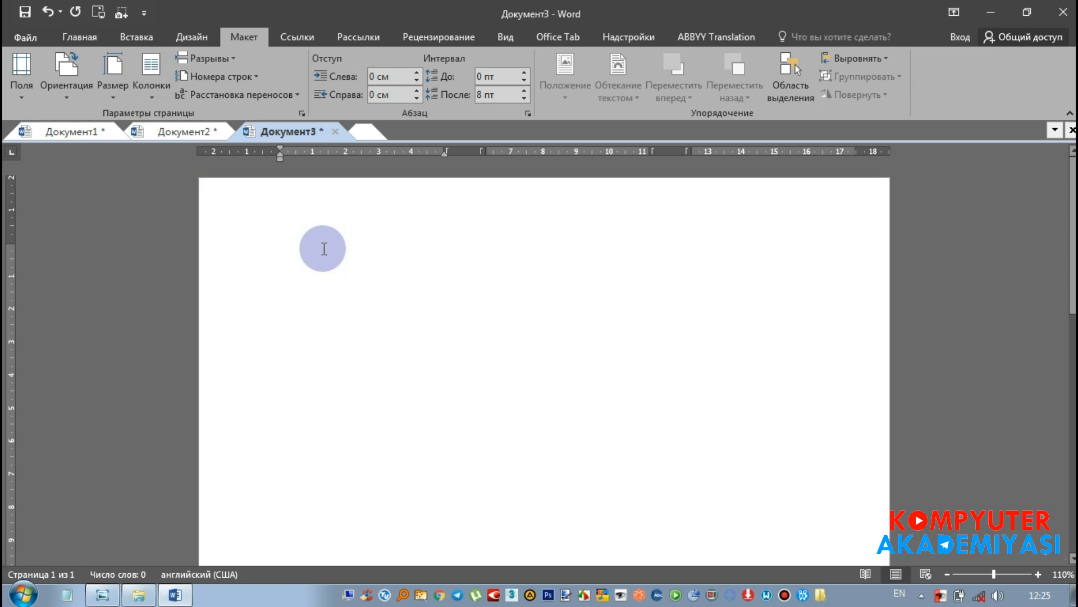
text(So’z)
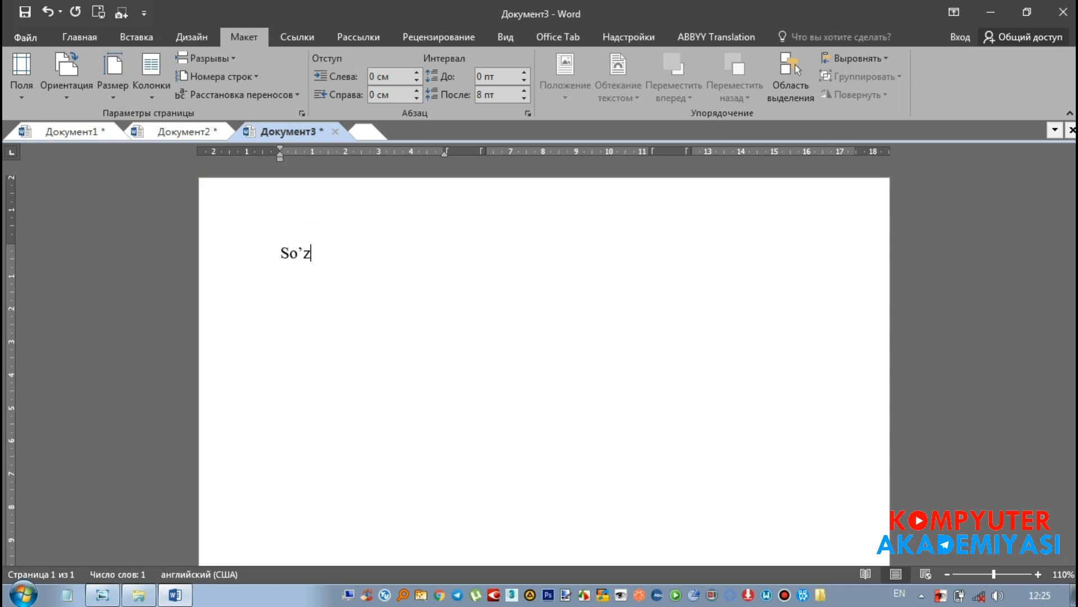
click(323, 249)
key(alt)
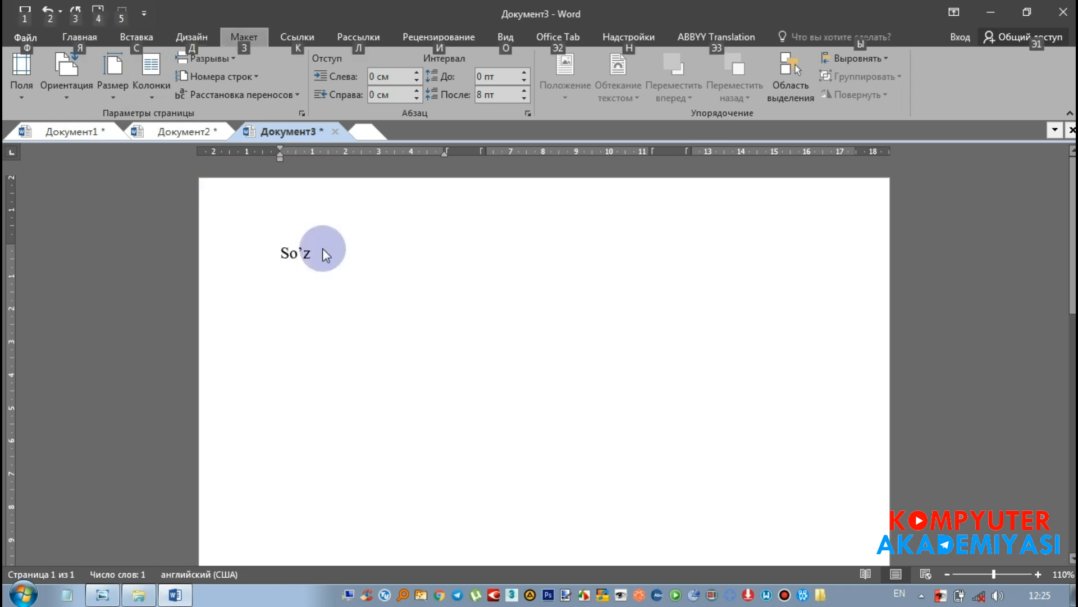
key(Return)
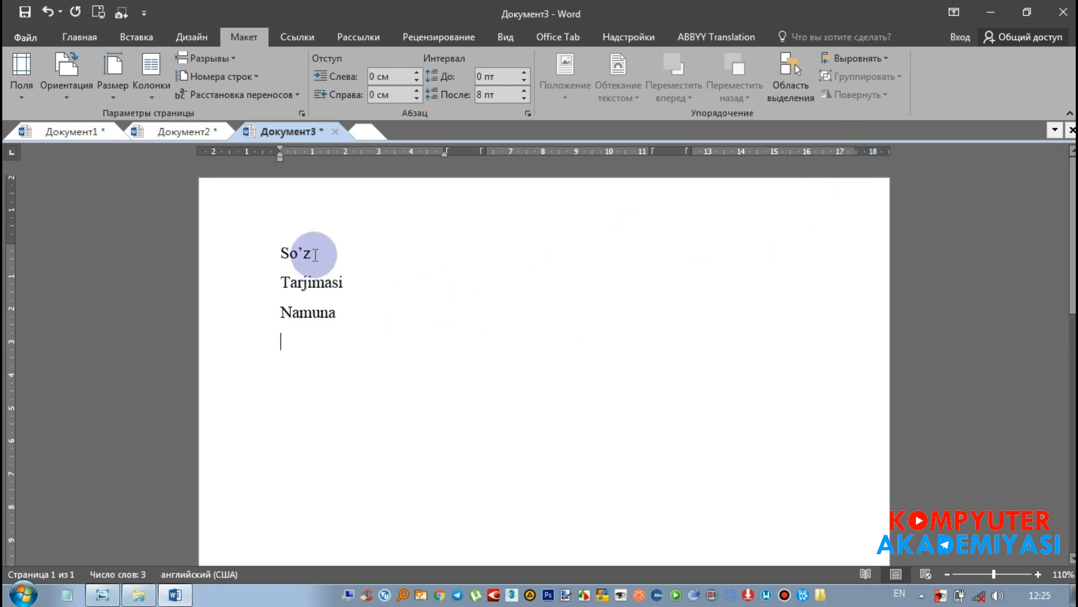
Insert column breaks before Tarjimasi and Namuna so that each heading starts its own column
click(280, 281)
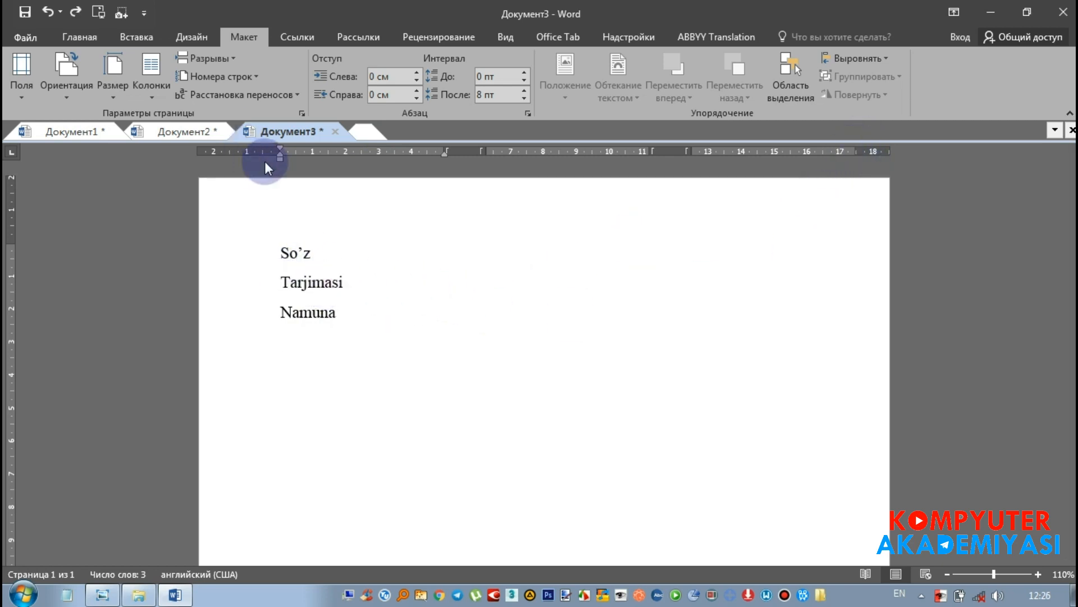
click(221, 58)
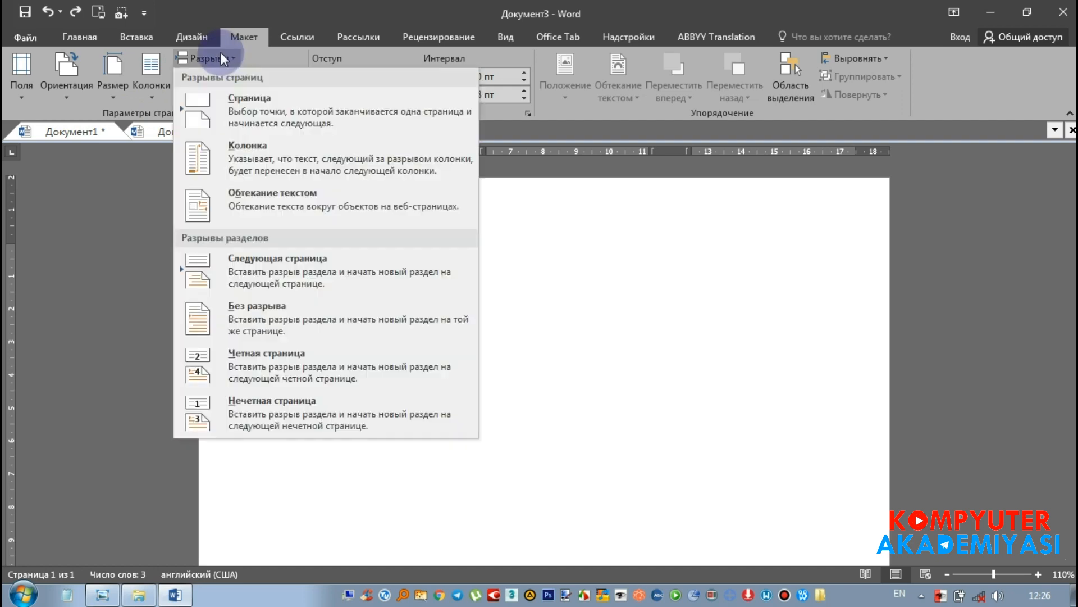
click(251, 150)
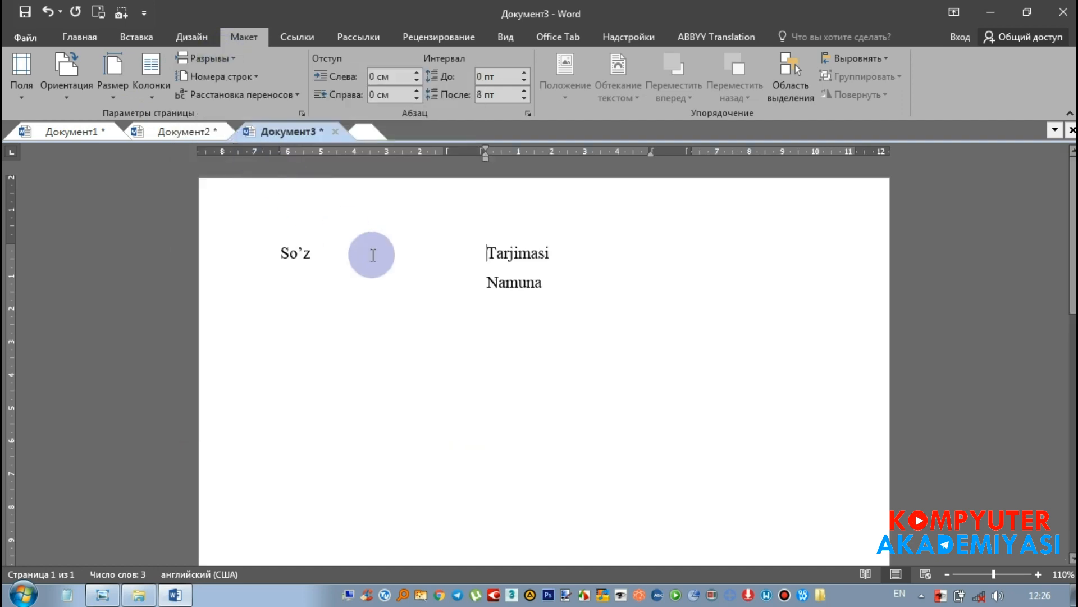
click(488, 282)
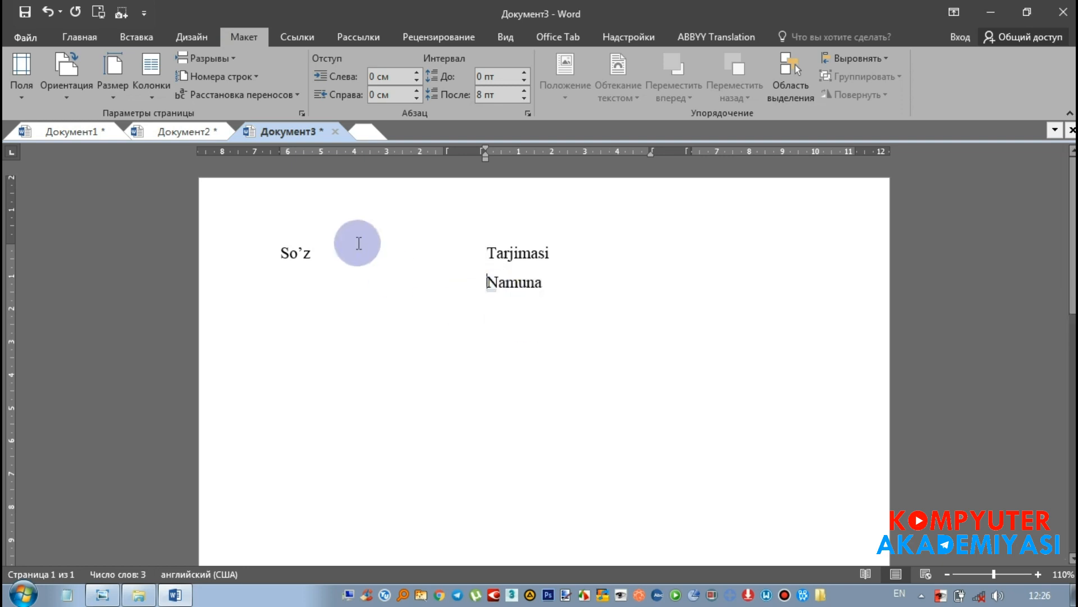
click(210, 56)
click(246, 138)
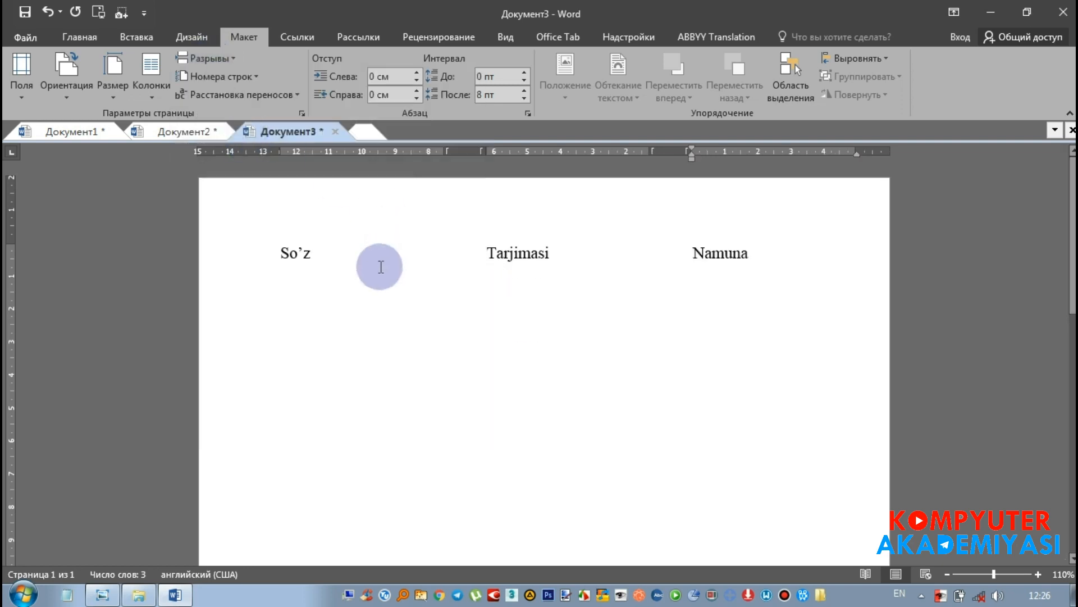
Add sample text beneath the column headings: "tuusdifsdf" under So’z, "sdfsdfsdfsdf" under Tarjimasi and "sdfsdf" under Namuna
click(323, 255)
key(Return)
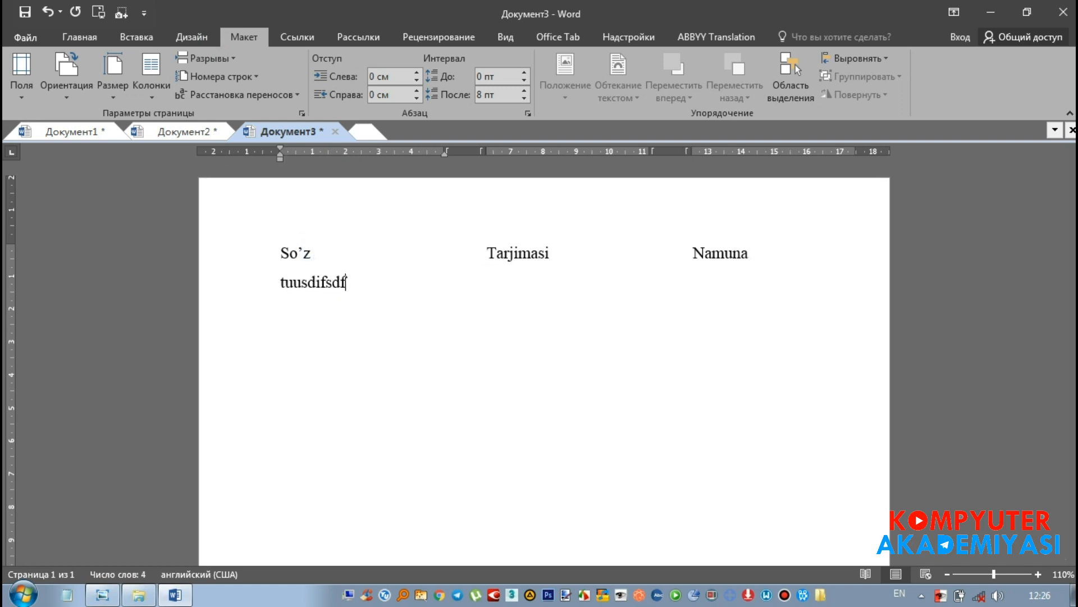
click(569, 251)
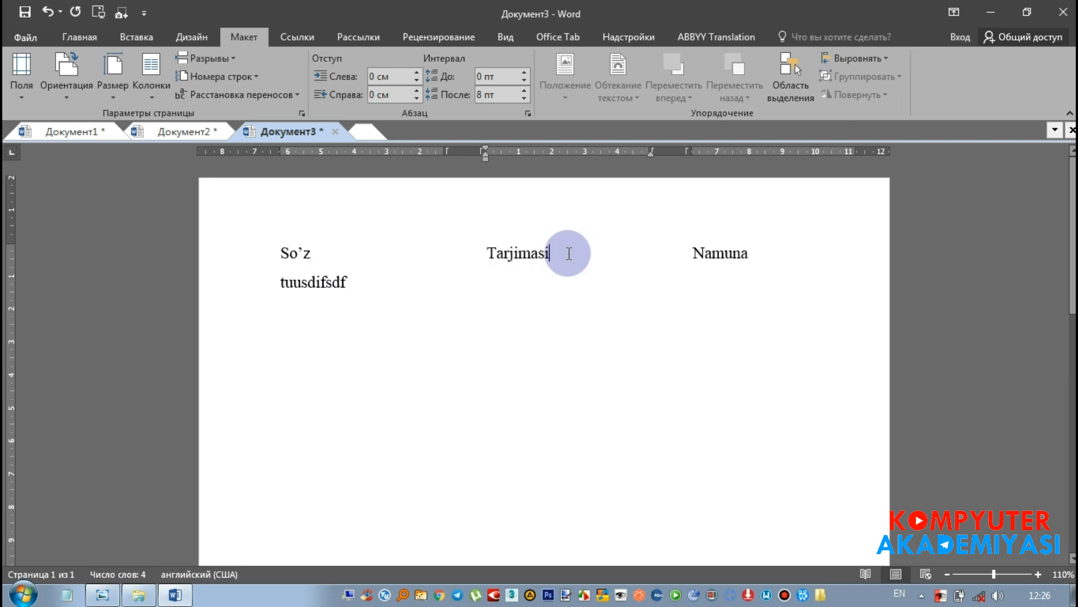
key(Return)
text(sdfsdfsdfsdf)
click(767, 252)
text(sdfsdf)
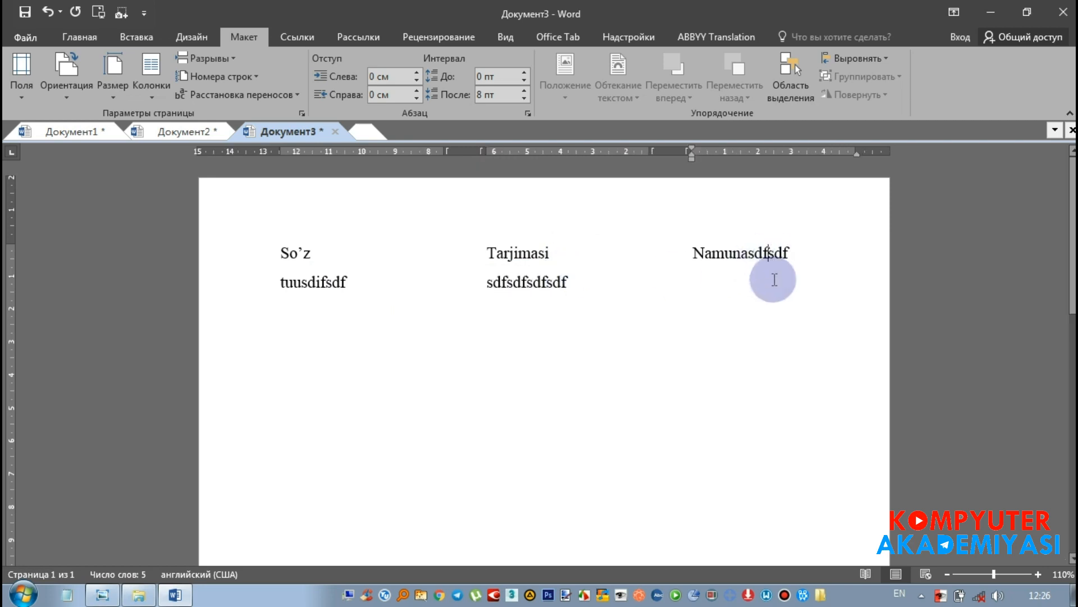
key(Return)
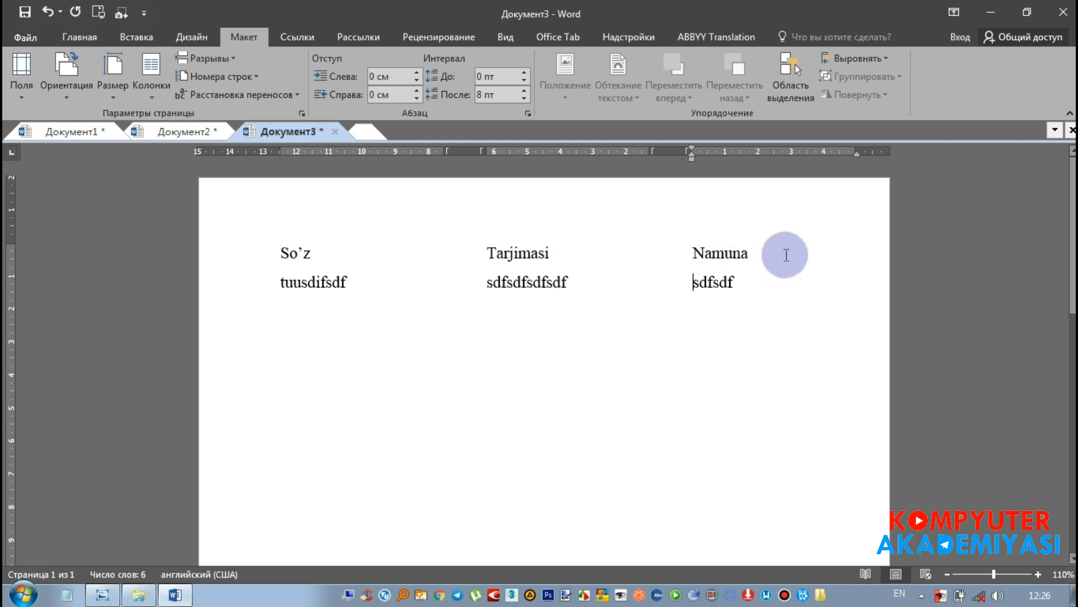
Create another blank document and set its page to two columns
double_click(368, 131)
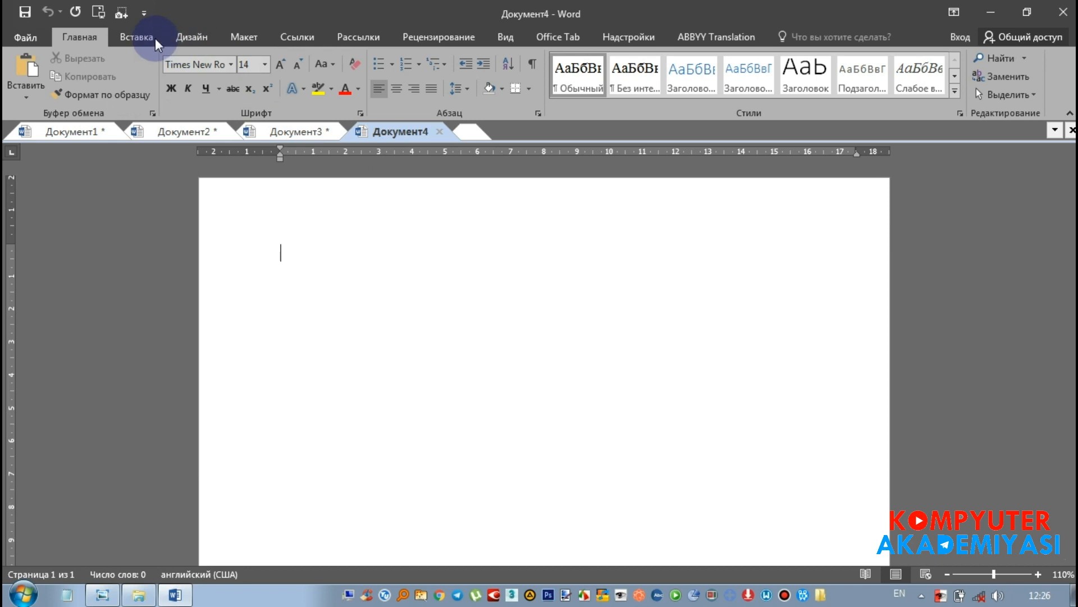
click(237, 35)
click(150, 90)
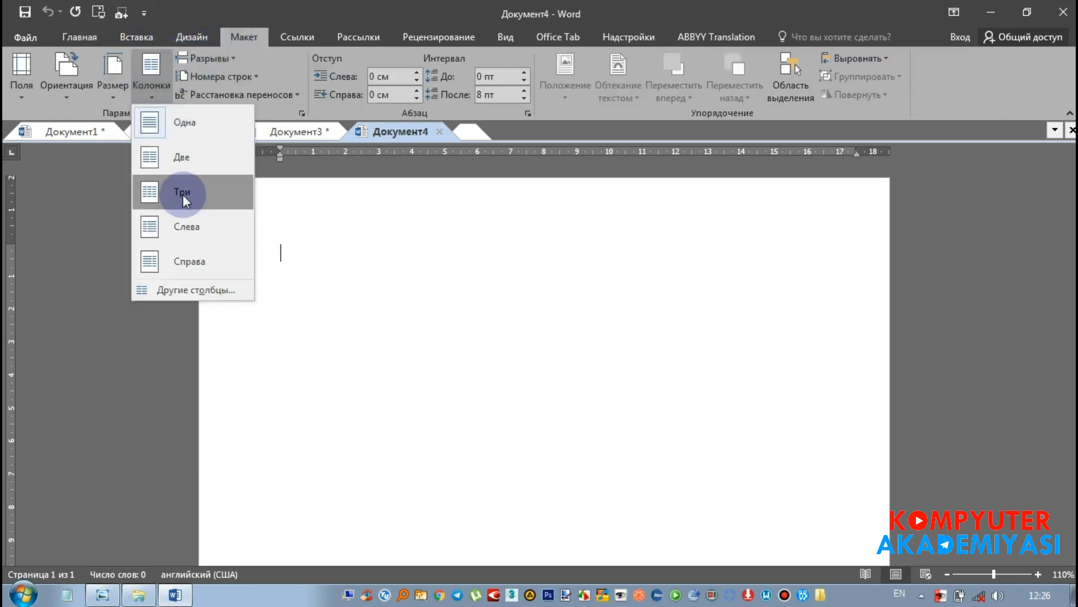
click(188, 158)
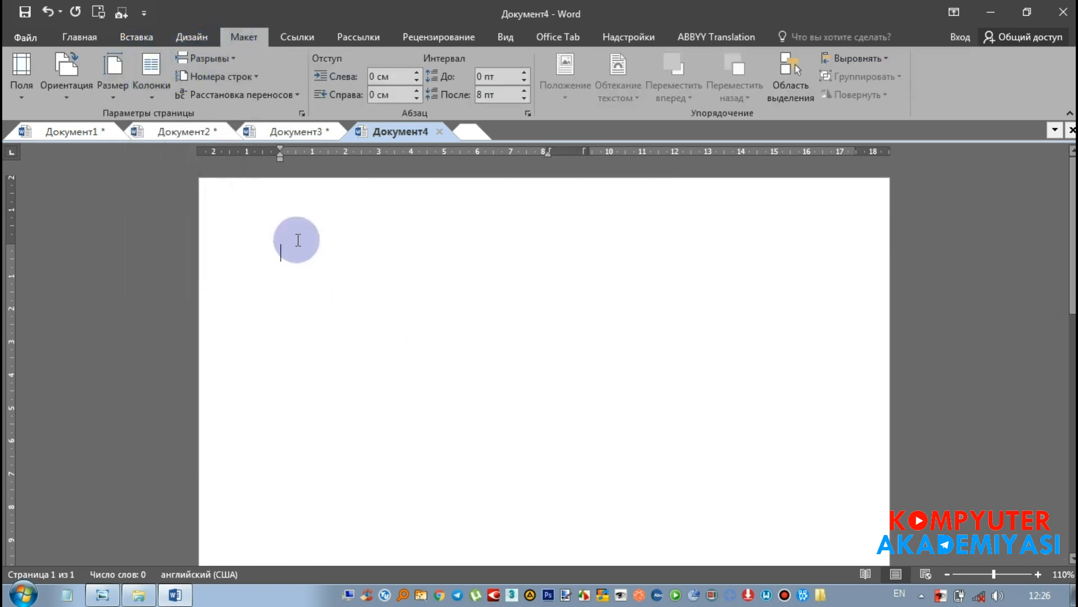
Enter the line "Matn uchun matn" at the start of the first column
text(matn)
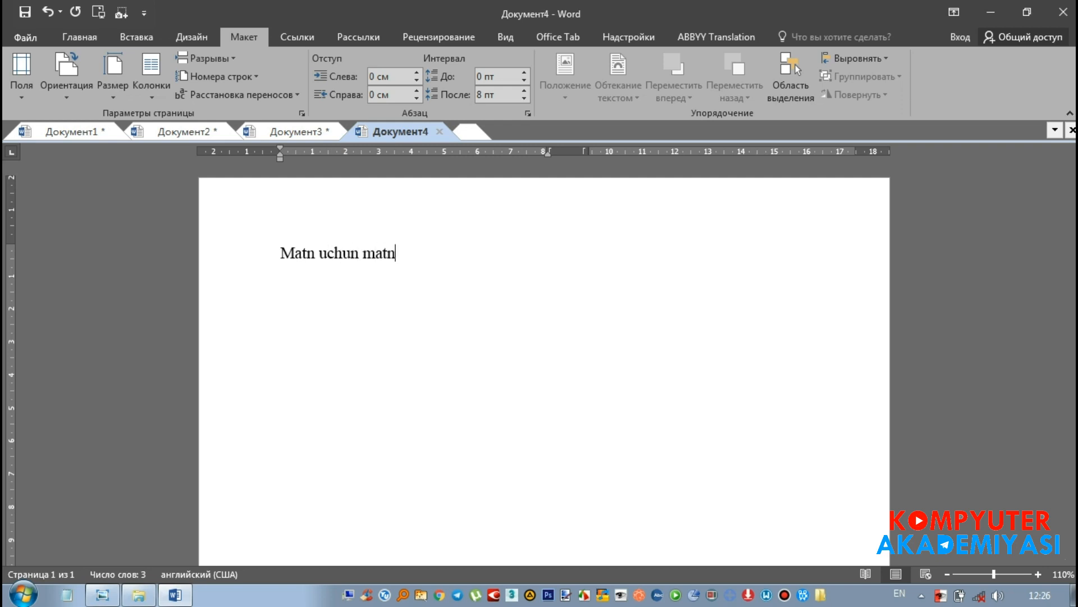
triple_click(297, 240)
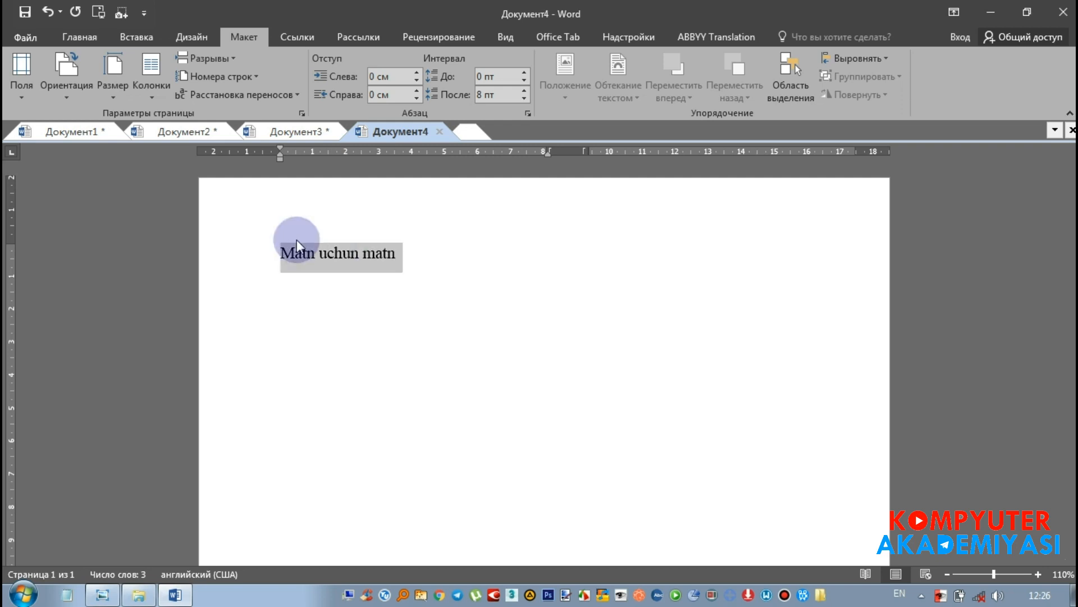
click(447, 247)
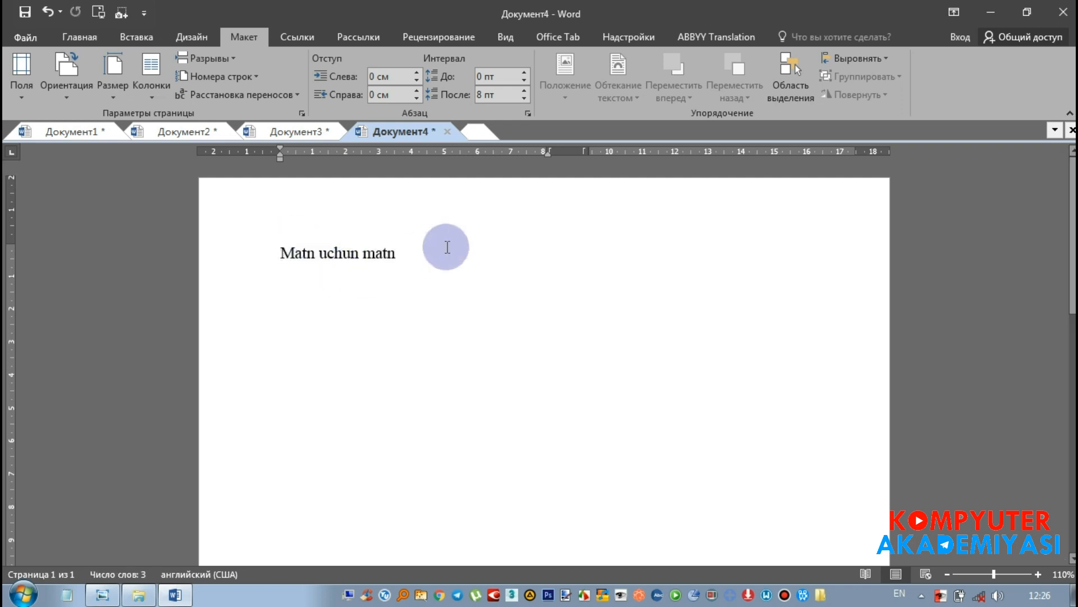
Repeat the line "Matn uchun matn" until it fills the first column and runs several lines into the second
key(Return)
key(ctrl+v)
key(ctrl+v)
key(ctrl+v)
key(ctrl+v)
key(ctrl+v)
key(ctrl+v)
key(ctrl+v)
key(ctrl+v)
key(ctrl+v)
key(ctrl+v)
key(ctrl+v)
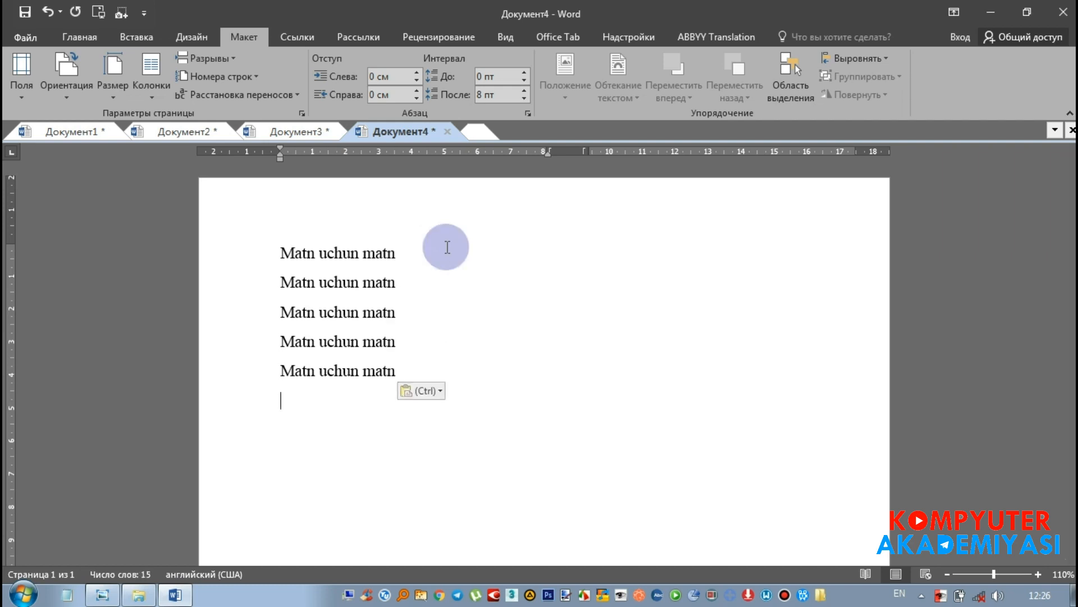
key(ctrl+v)
key(ctrl+v)
key(ctrl+v)
key(ctrl+v)
key(ctrl+v)
key(ctrl+v)
key(ctrl+v)
key(ctrl+v)
key(ctrl+v)
key(ctrl+v)
key(ctrl+v)
key(ctrl+v)
key(ctrl+v)
key(ctrl+v)
key(ctrl+v)
key(ctrl+v)
key(ctrl+v)
key(ctrl+v)
key(ctrl+v)
key(ctrl+v)
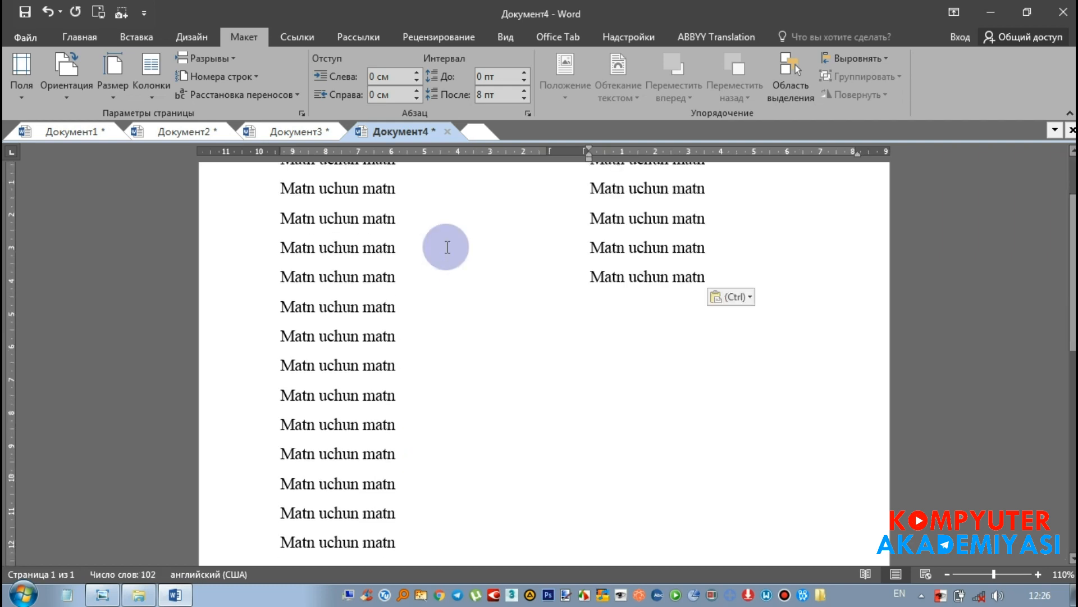
Replace the last thirteen lines of the first column with a column break
ctrl+scroll(474, 272, down, 5)
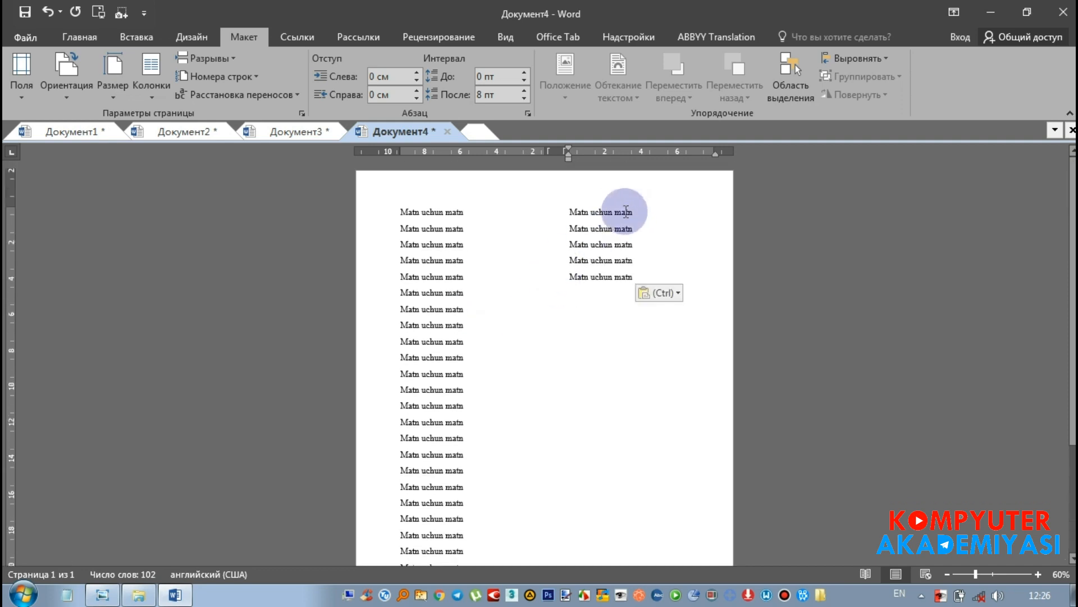
scroll(455, 219, down, 3)
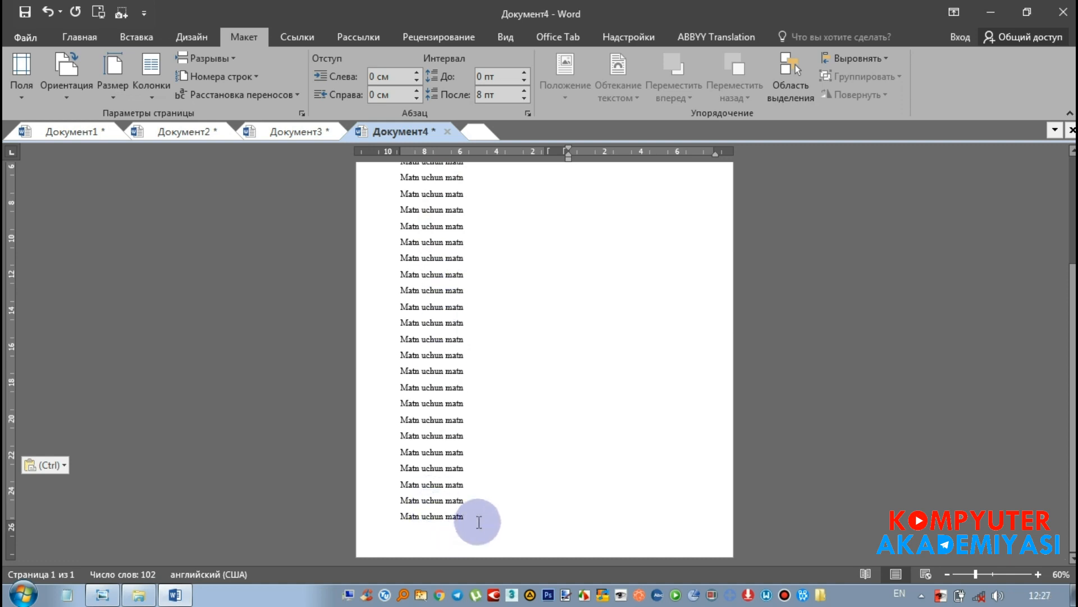
scroll(484, 404, up, 2)
drag(393, 423, 477, 503)
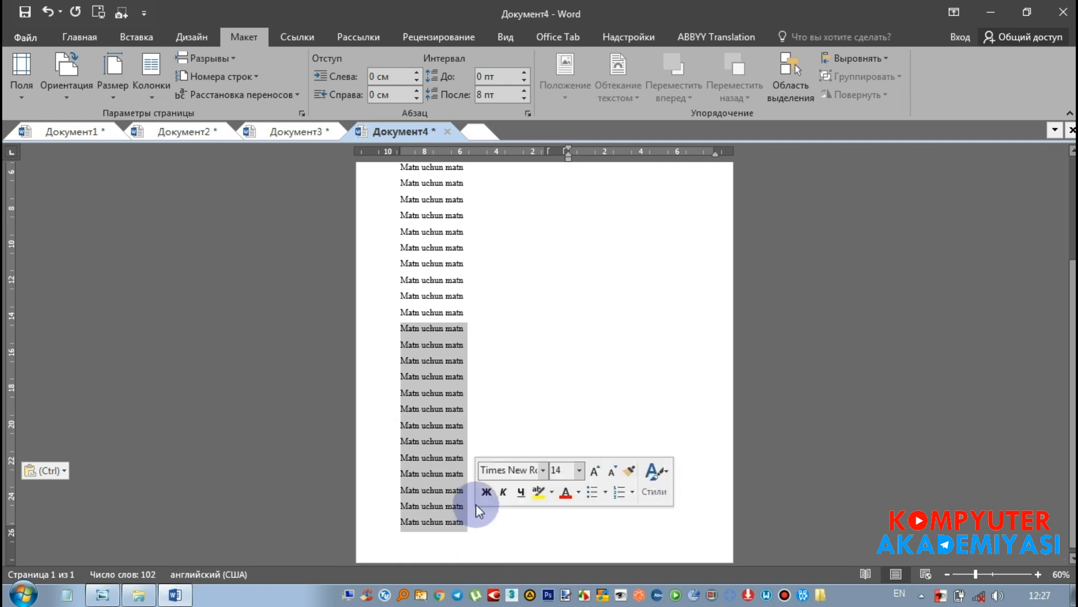
click(216, 59)
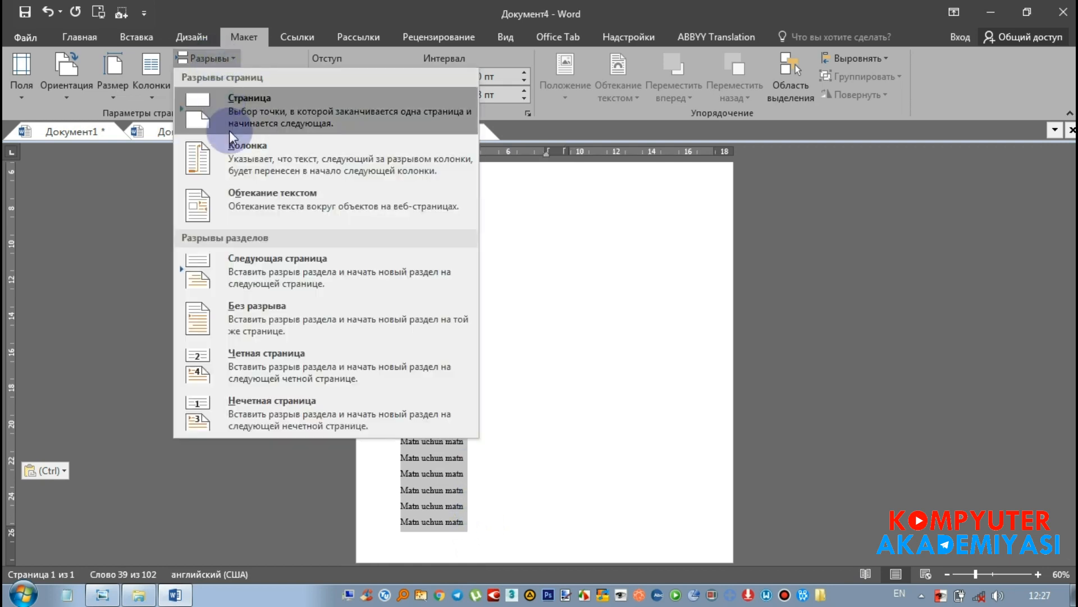
click(241, 165)
scroll(640, 384, up, 1)
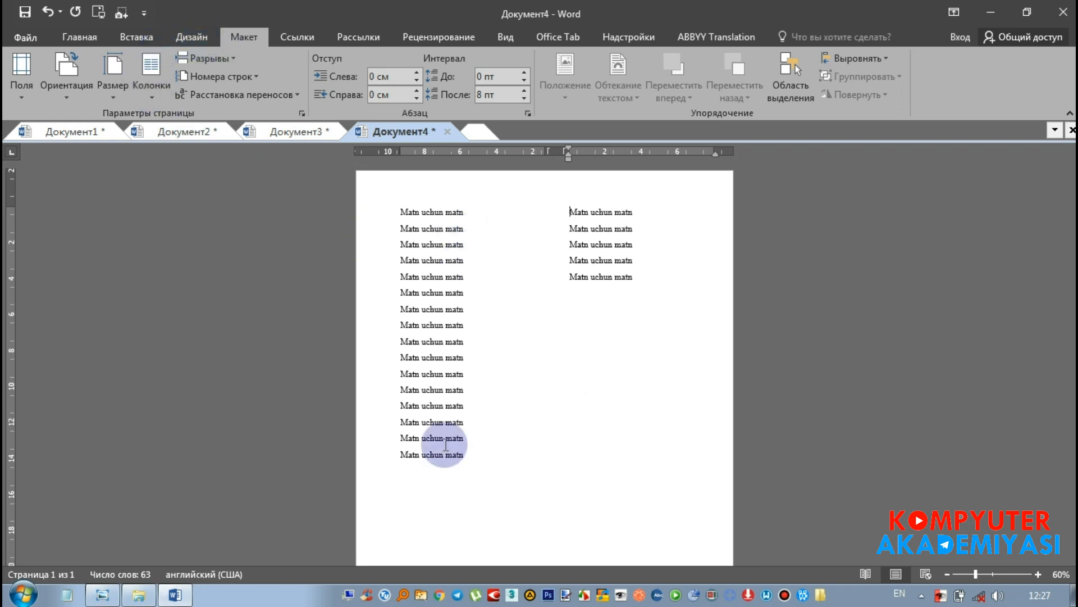
Create another blank document and review the available break, line numbering and hyphenation options without applying any
click(484, 132)
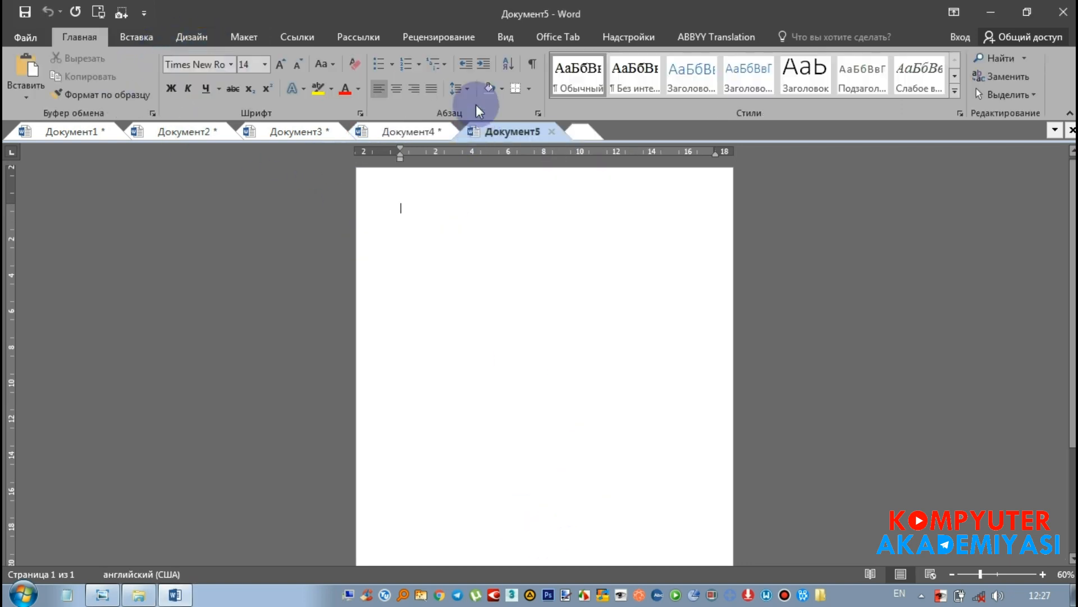
click(259, 36)
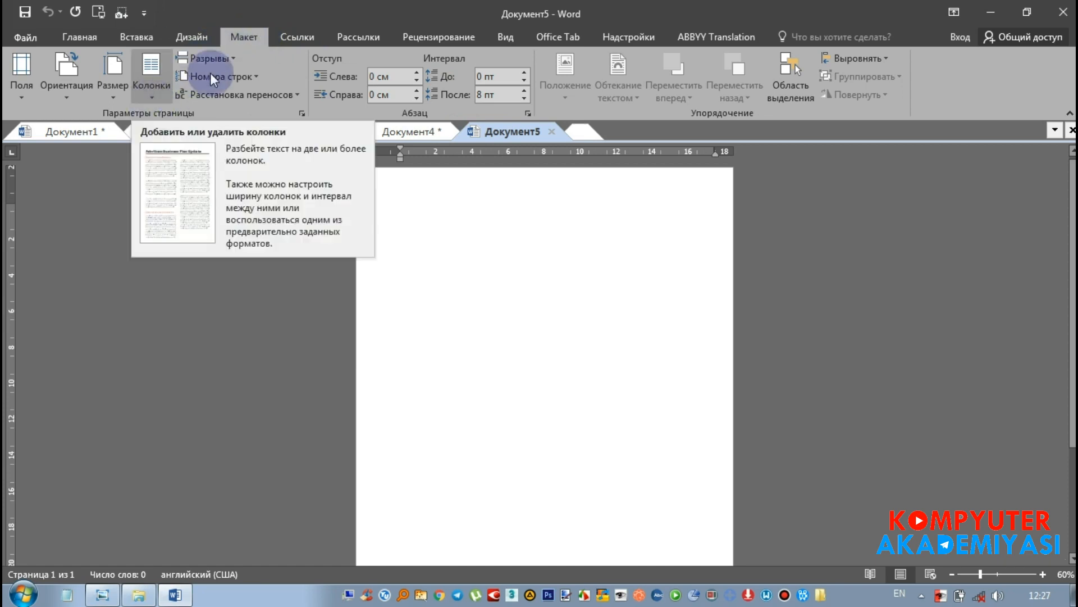
click(230, 60)
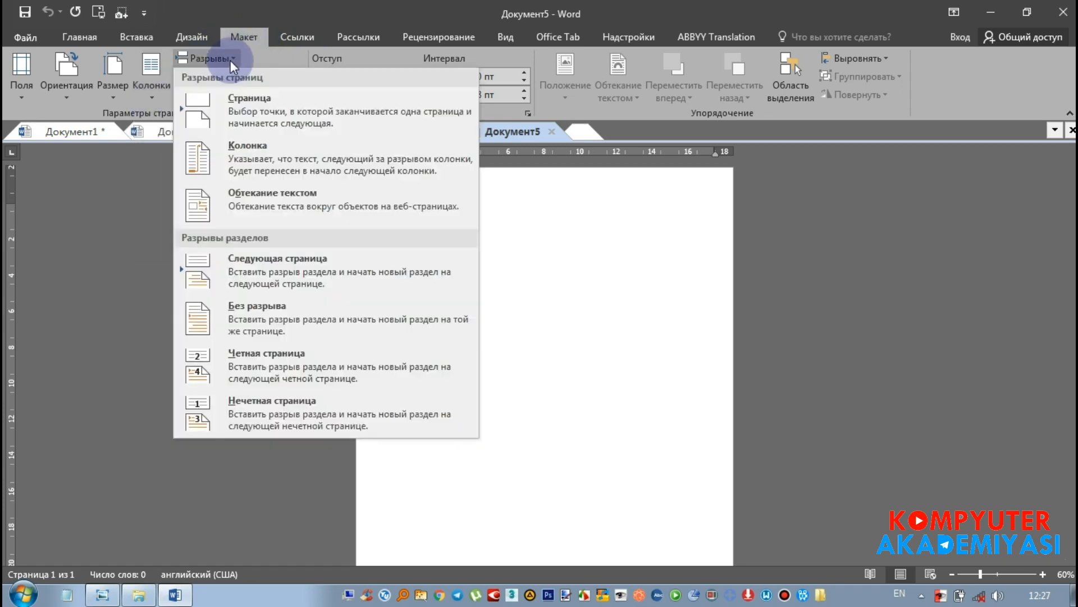
click(231, 59)
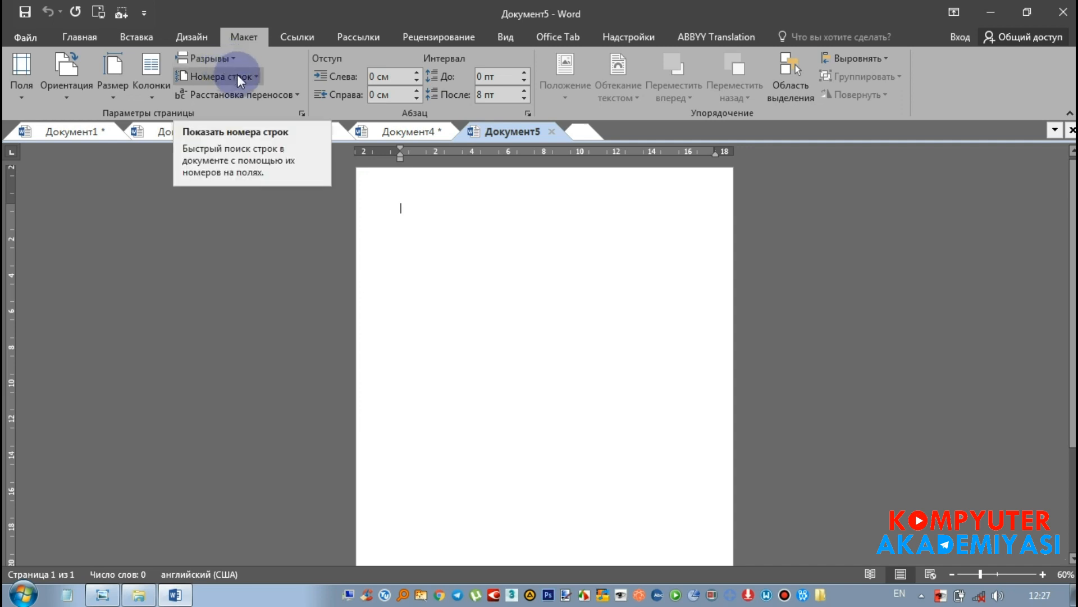
click(237, 74)
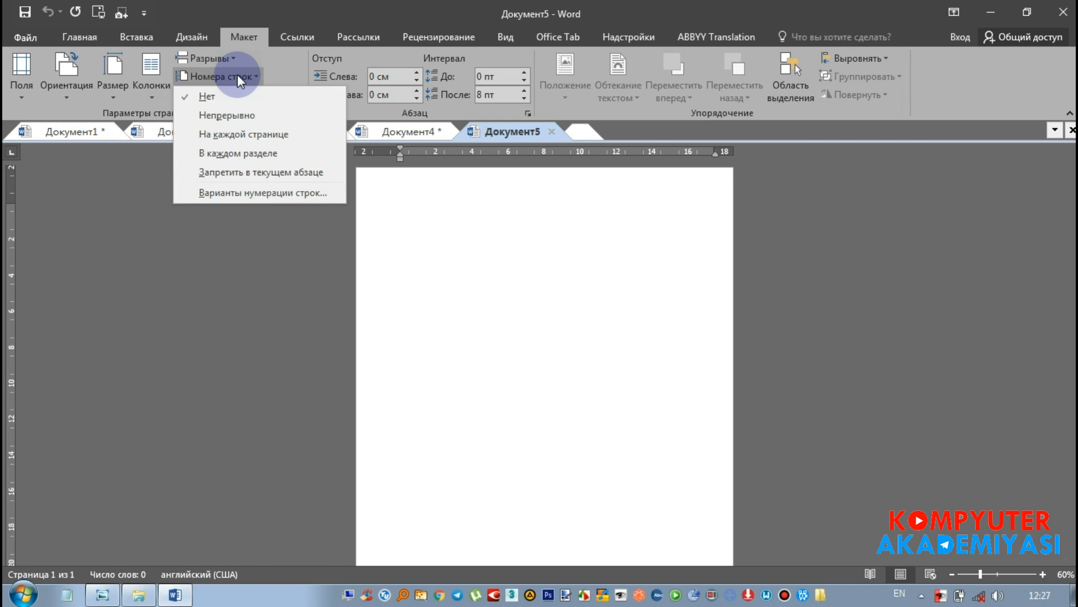
click(237, 74)
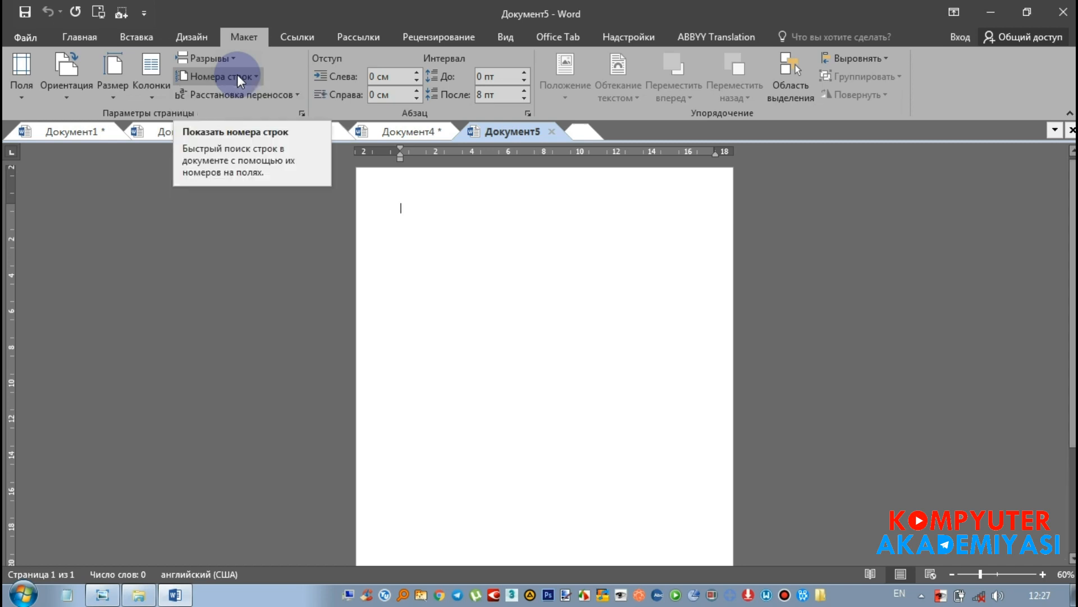
click(298, 95)
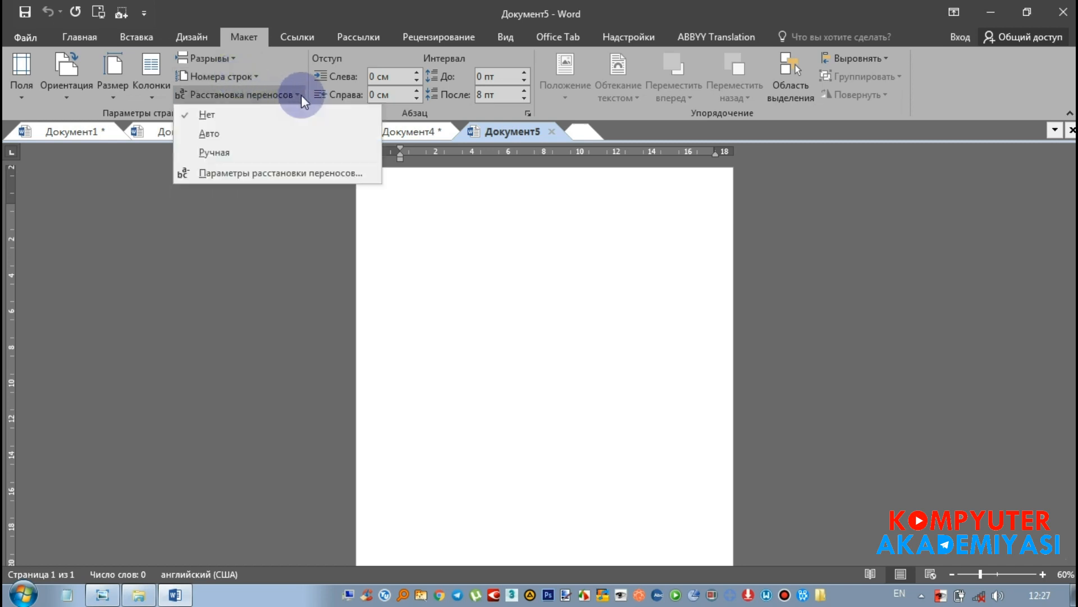
click(301, 95)
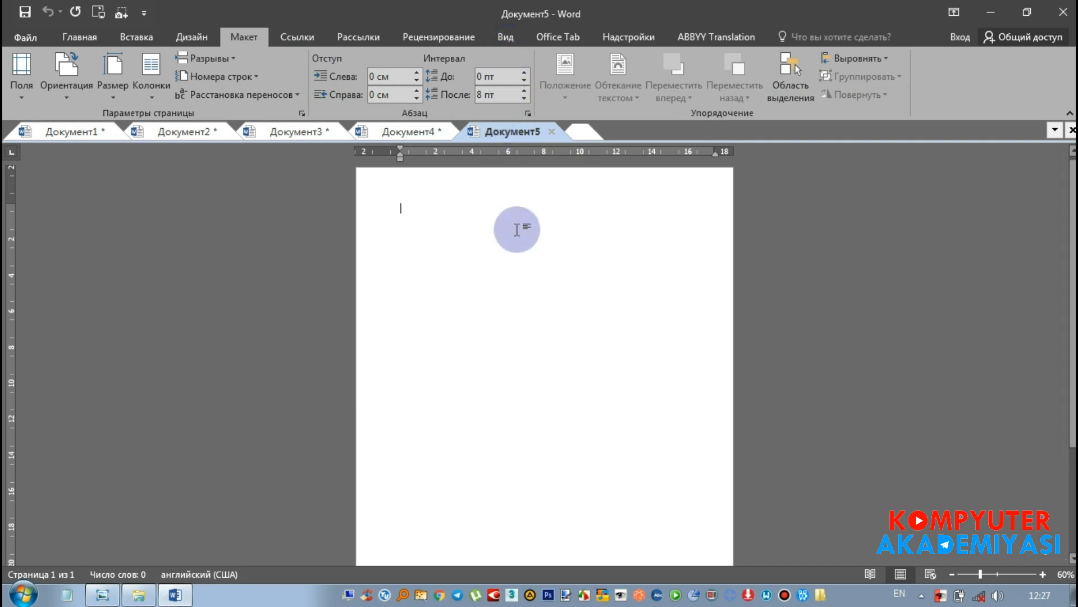
Switch the ruler off and on again, and briefly show the gridlines and the navigation pane before hiding them
click(515, 45)
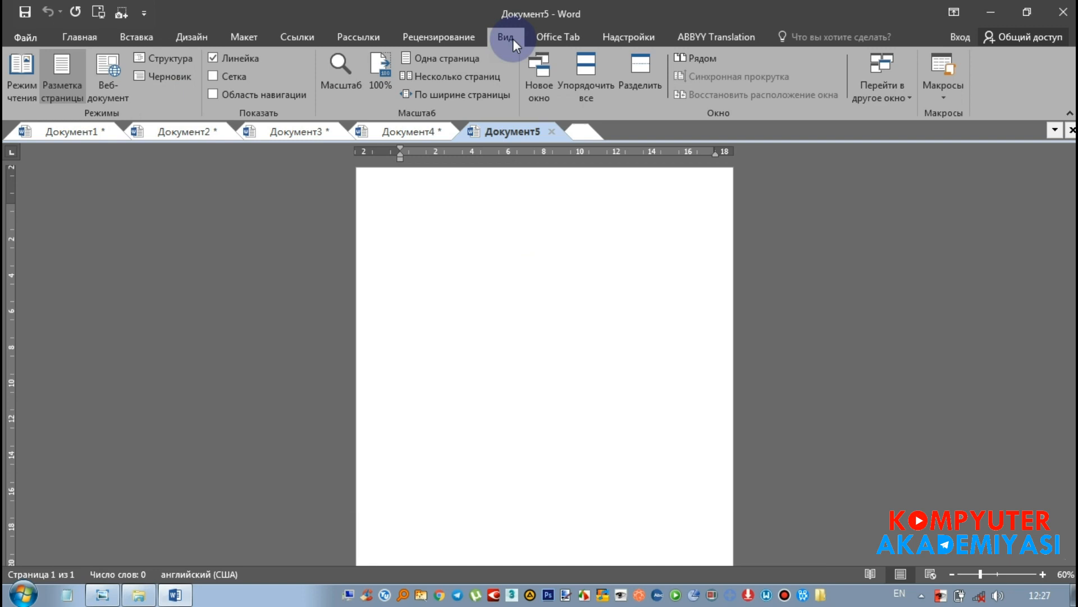
scroll(482, 222, up, 1)
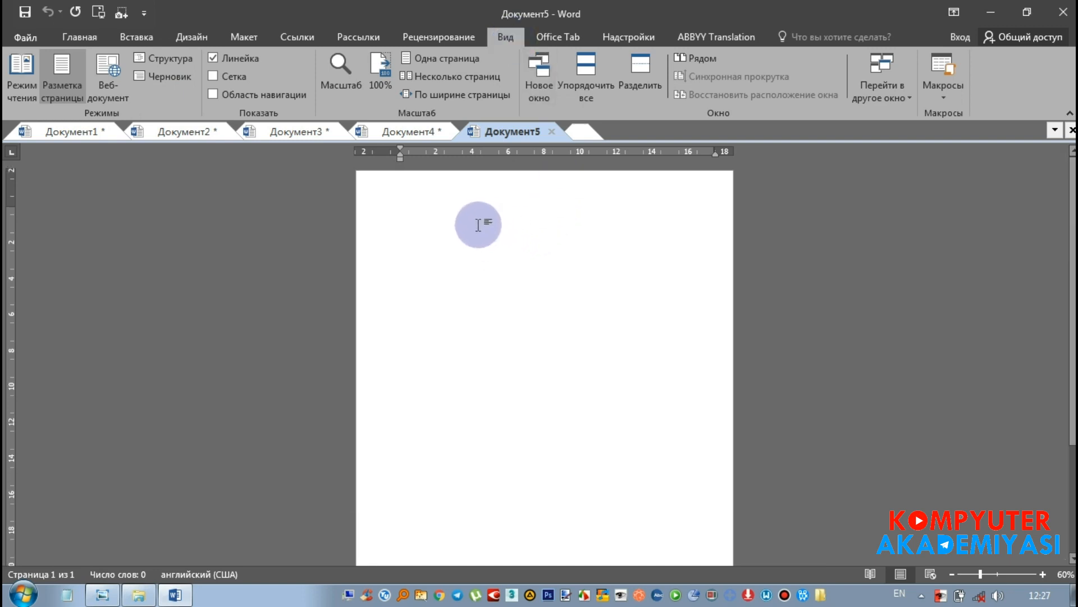
scroll(534, 222, up, 4)
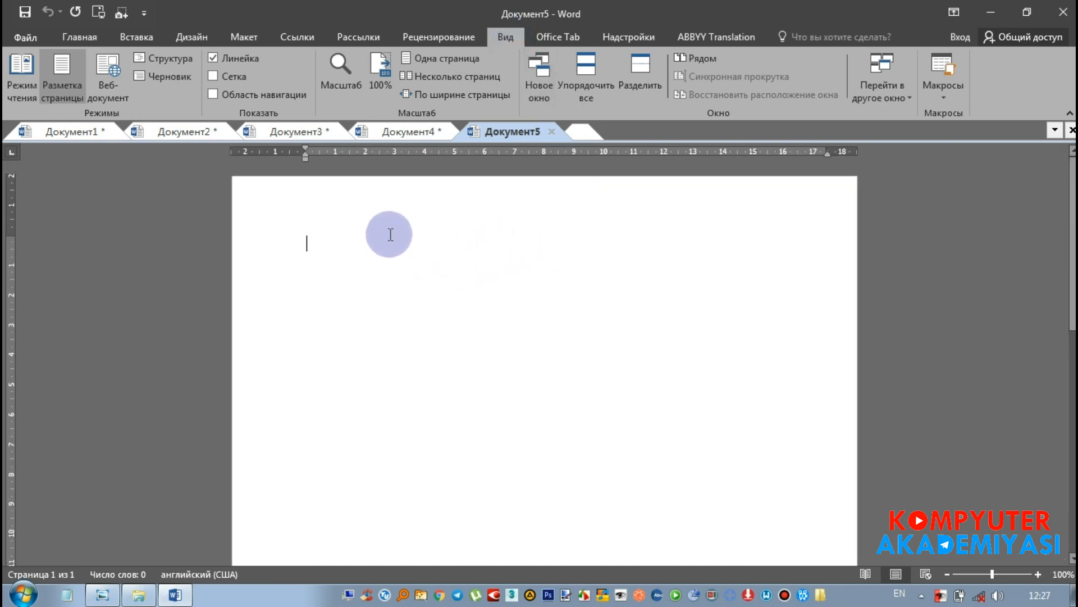
click(240, 56)
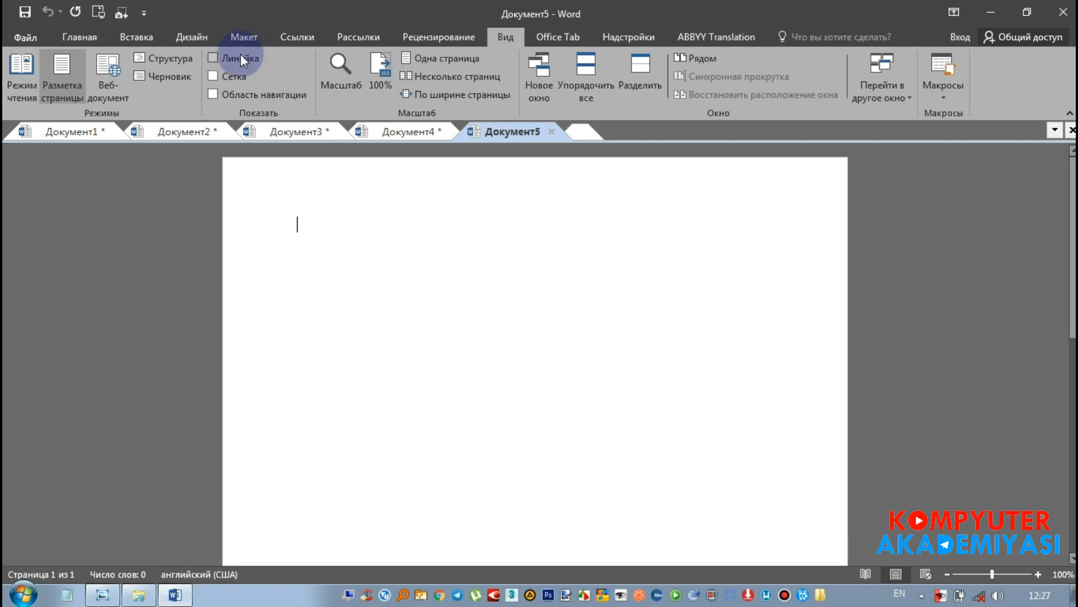
click(240, 57)
click(237, 76)
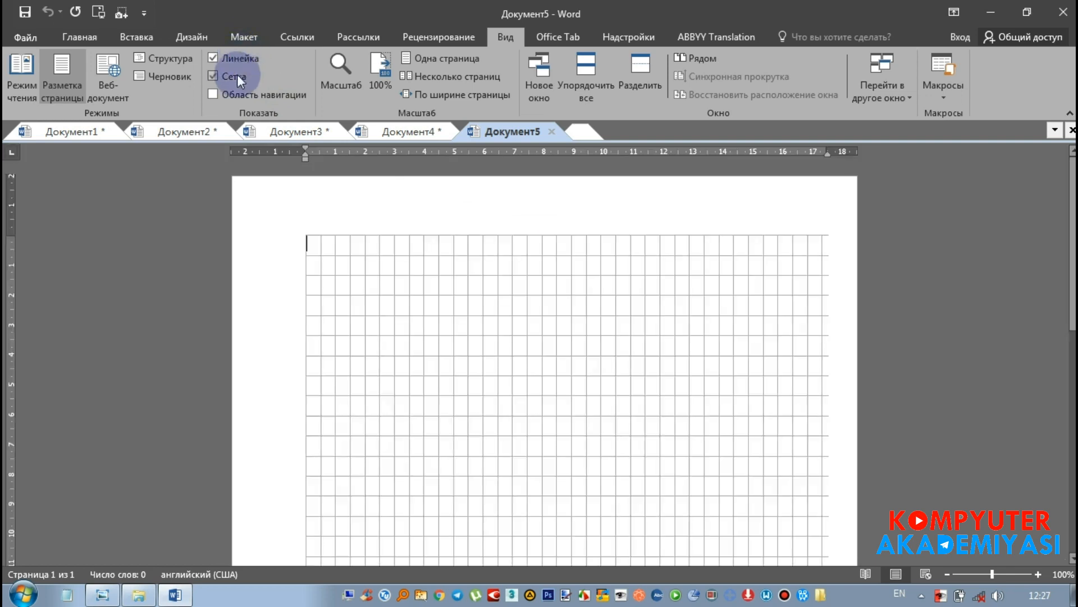
click(237, 76)
click(247, 95)
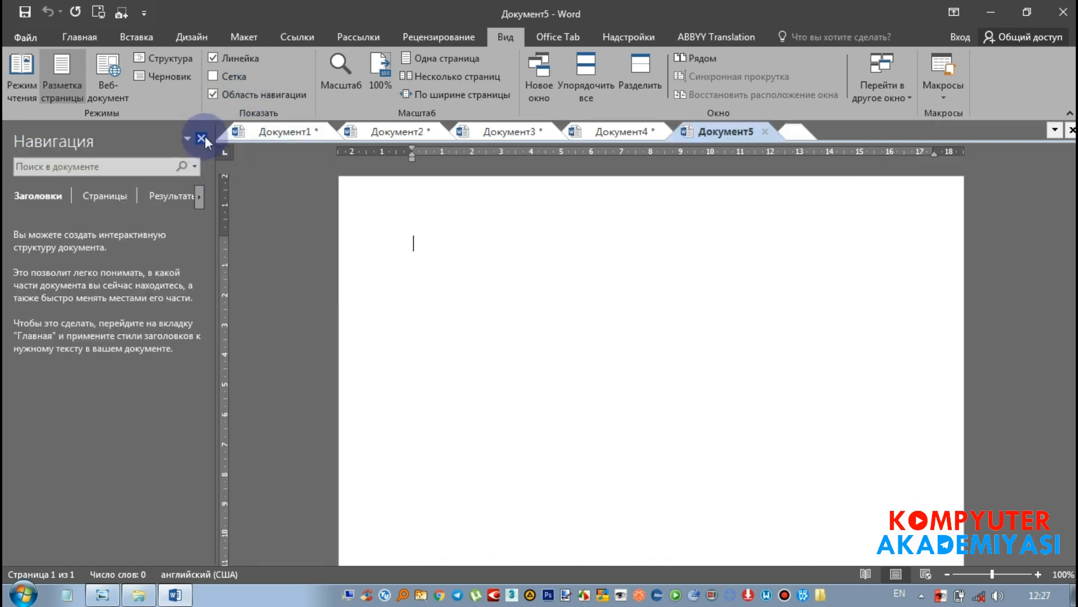
click(201, 138)
Review the zoom settings, accept them at 100%, and adjust the document zoom to 90%
click(332, 83)
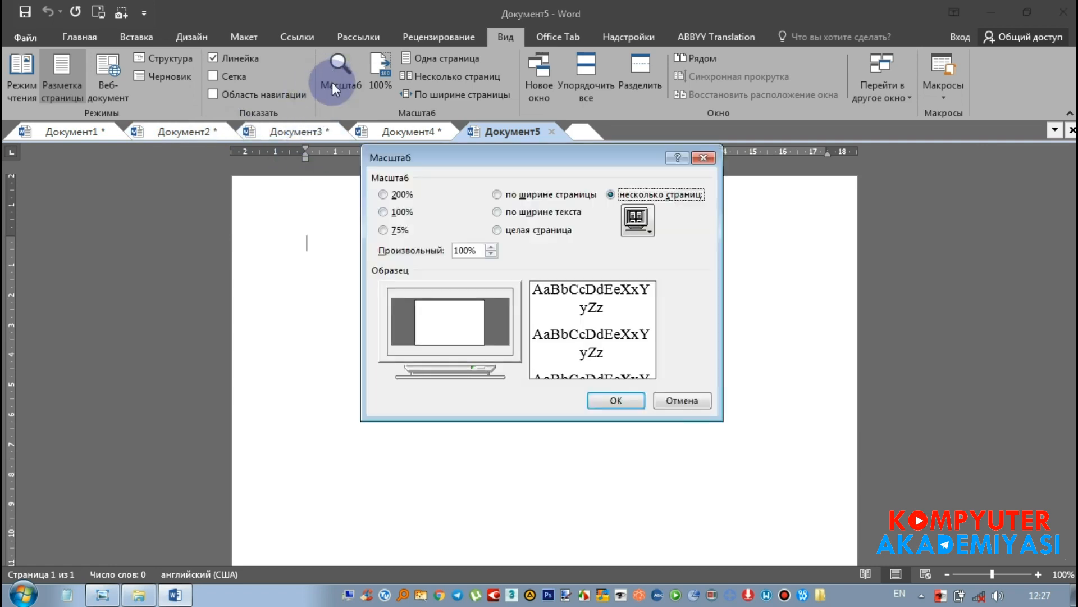
click(620, 400)
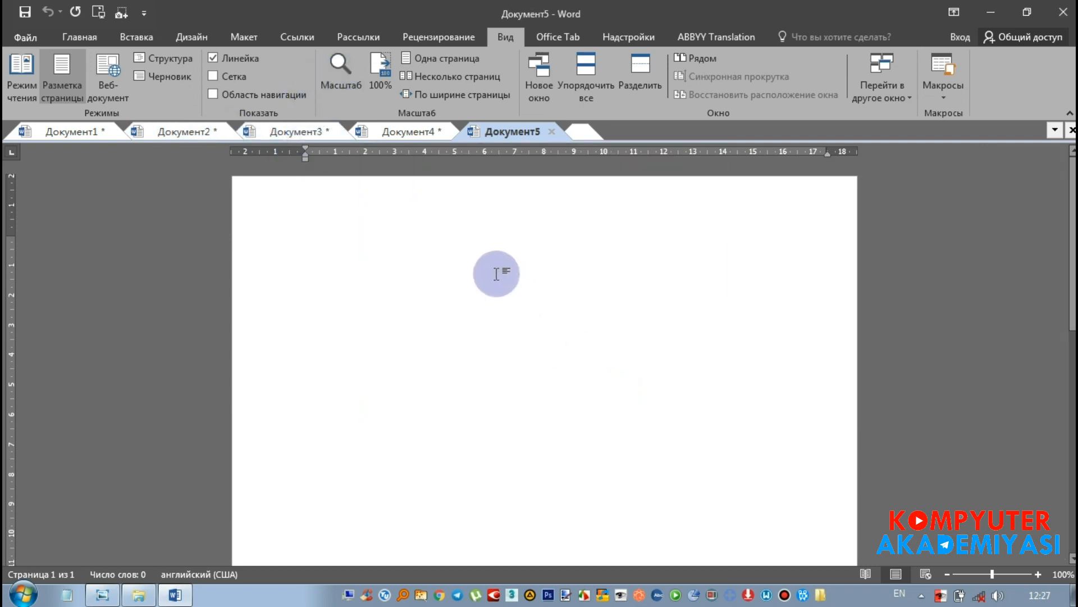
scroll(387, 270, up, 6)
scroll(387, 269, down, 8)
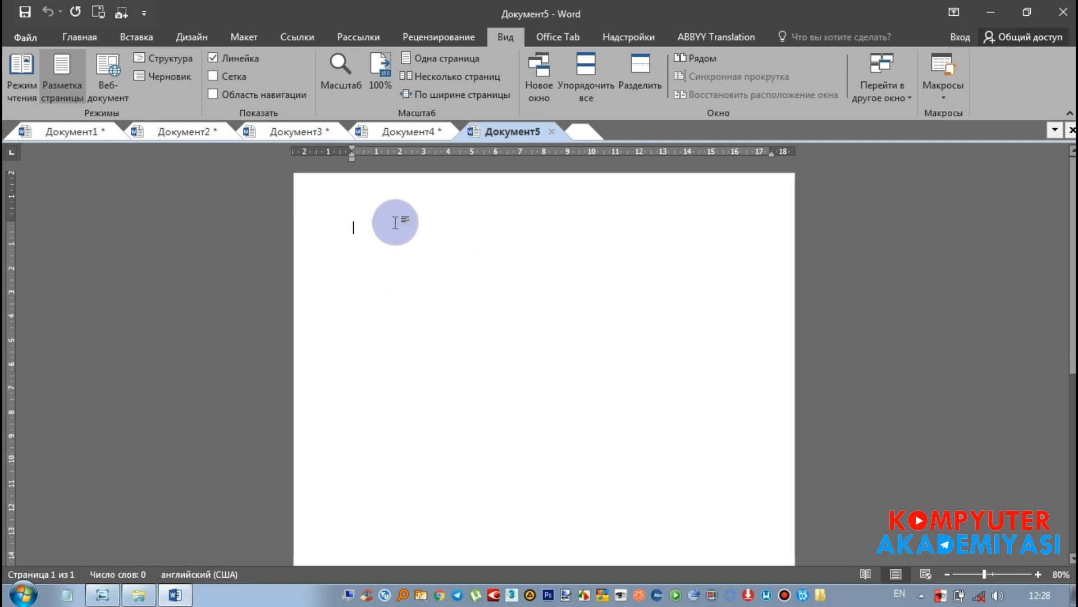
scroll(381, 220, up, 3)
scroll(381, 220, down, 2)
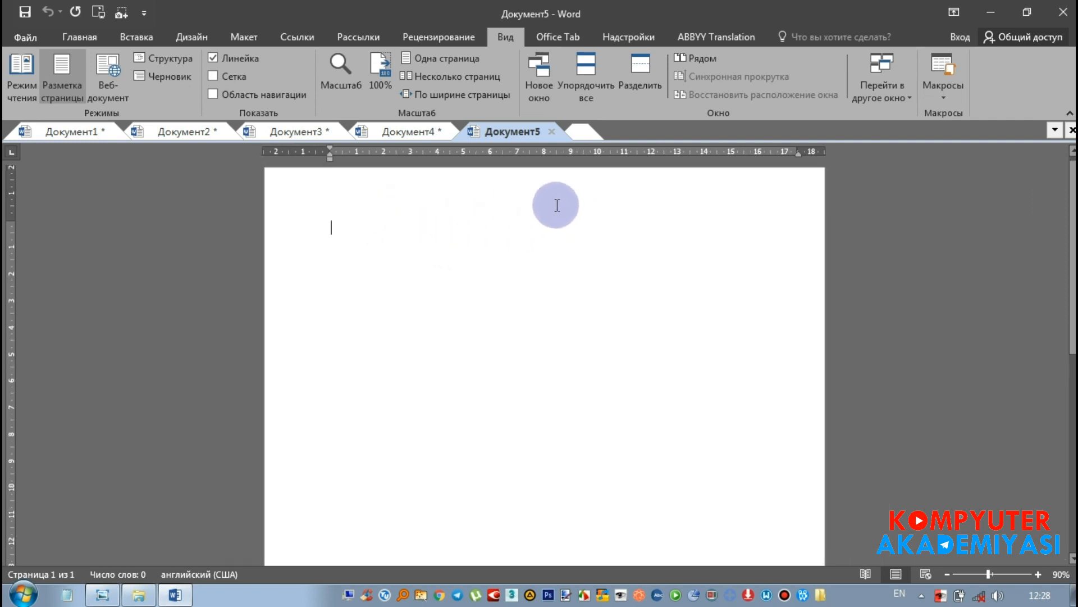
Open a second window of Документ5, compare the two windows and close the second one
click(541, 83)
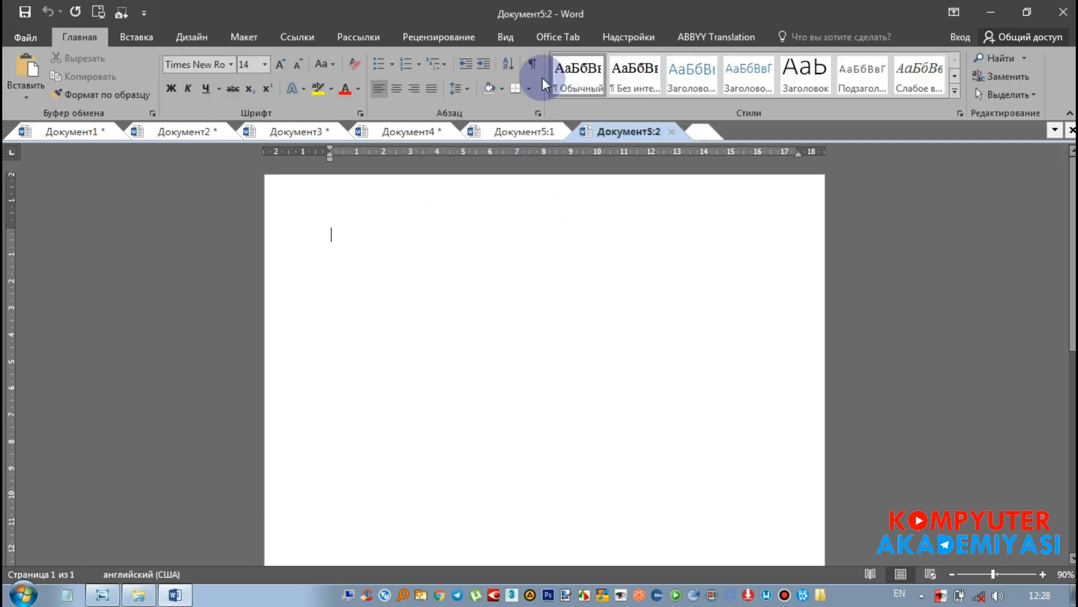
click(524, 137)
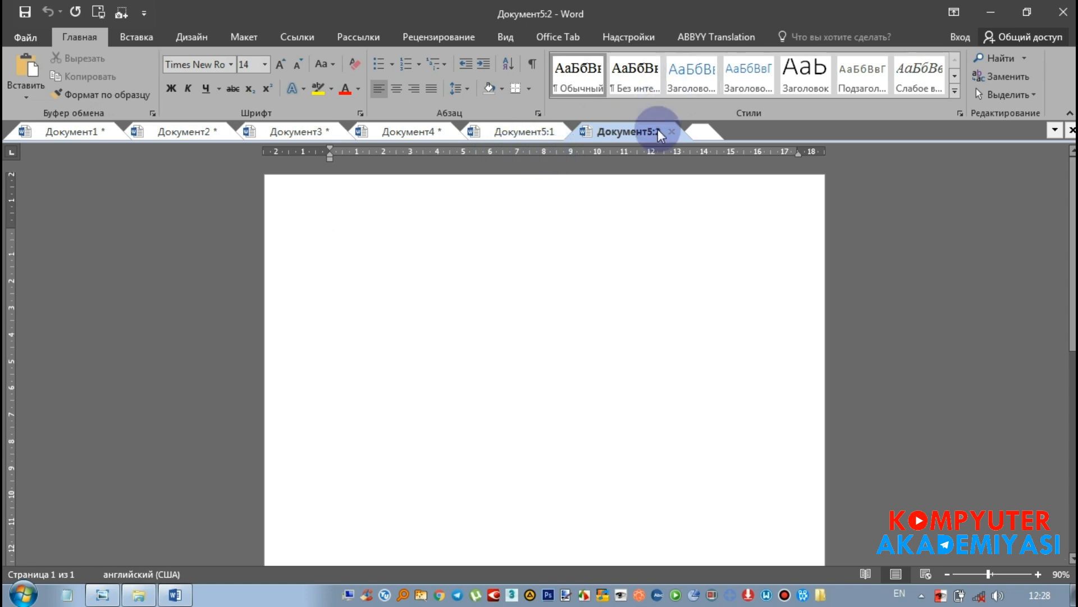
click(540, 133)
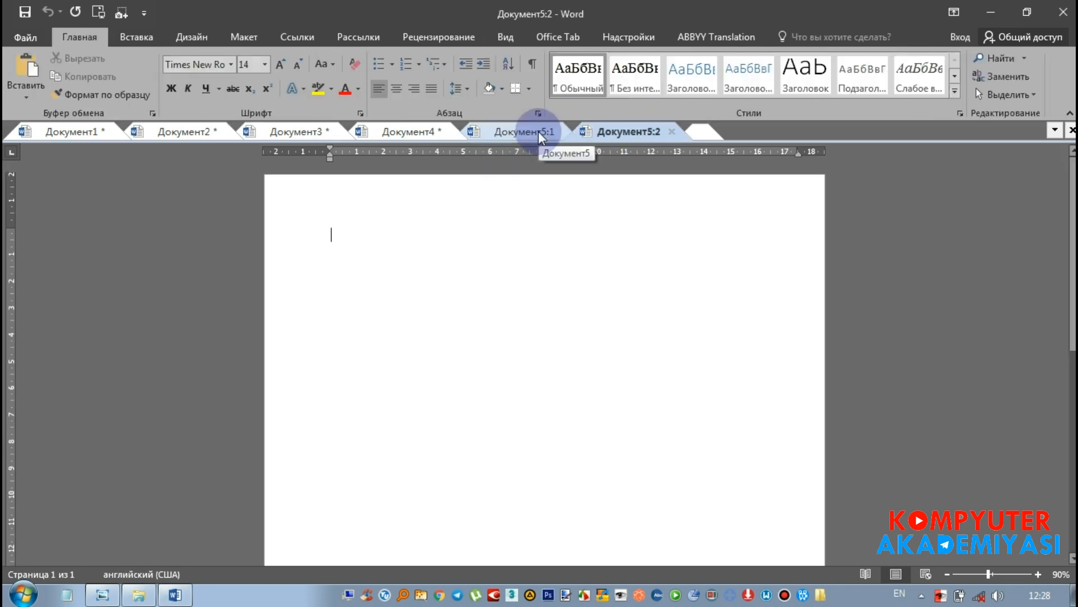
click(665, 132)
click(674, 132)
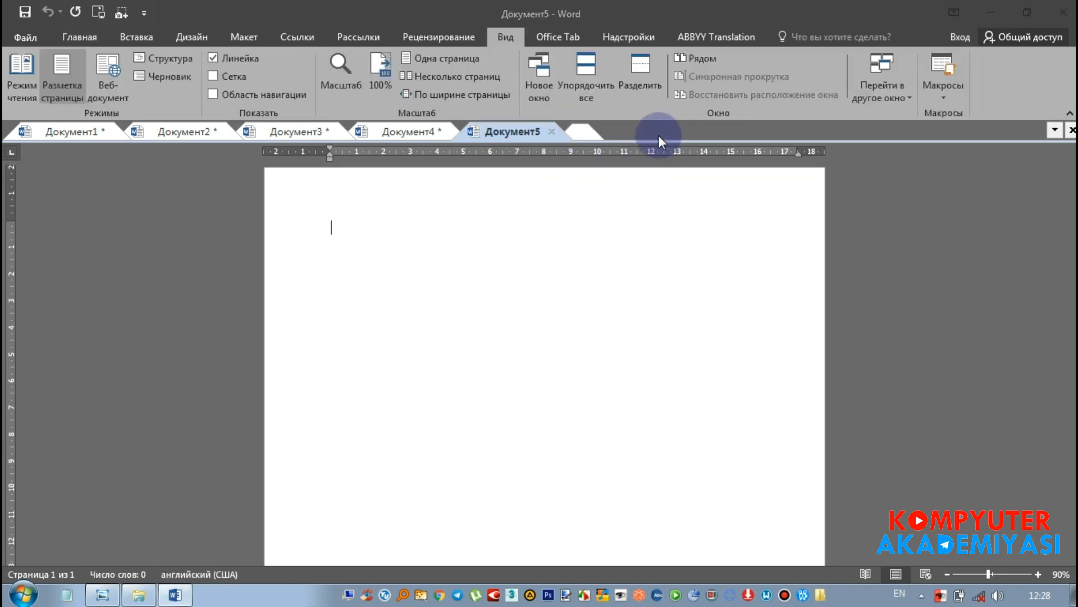
click(475, 69)
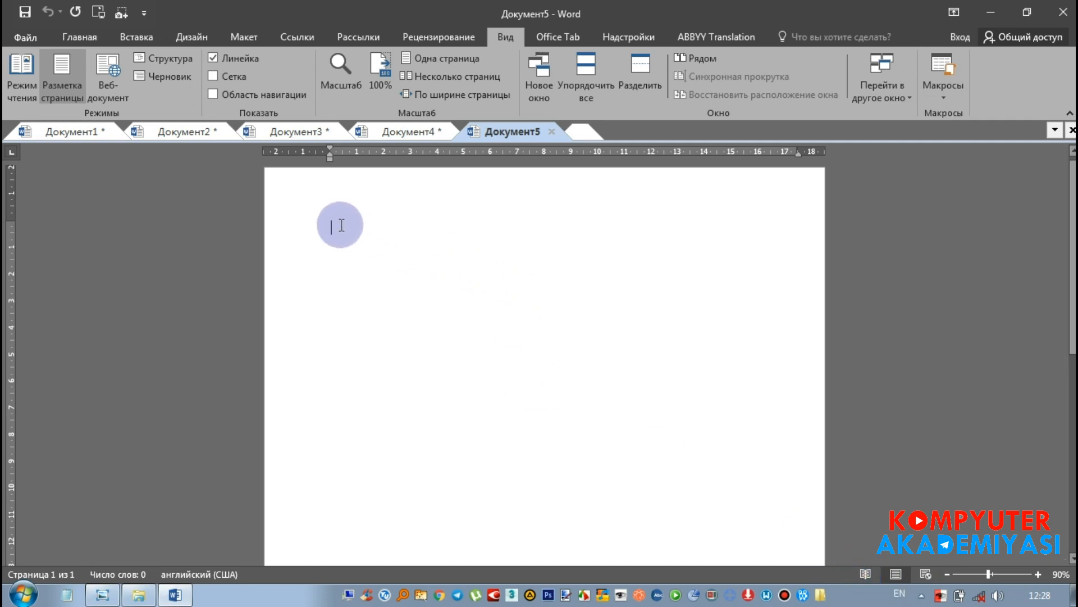
Switch to Документ2, display it in reading mode and page forward two screens through the text
click(284, 123)
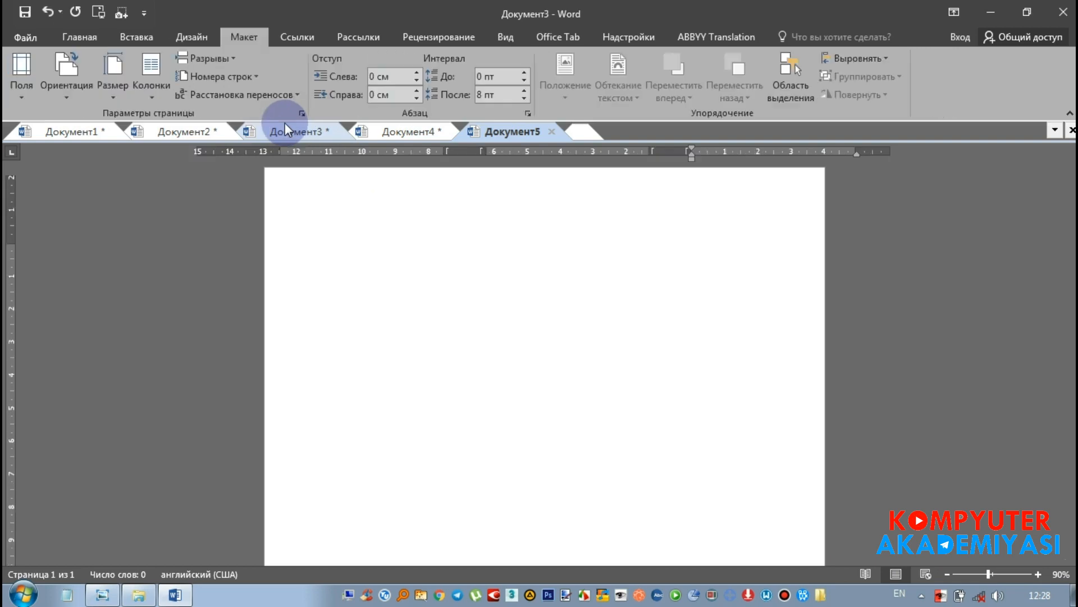
click(187, 129)
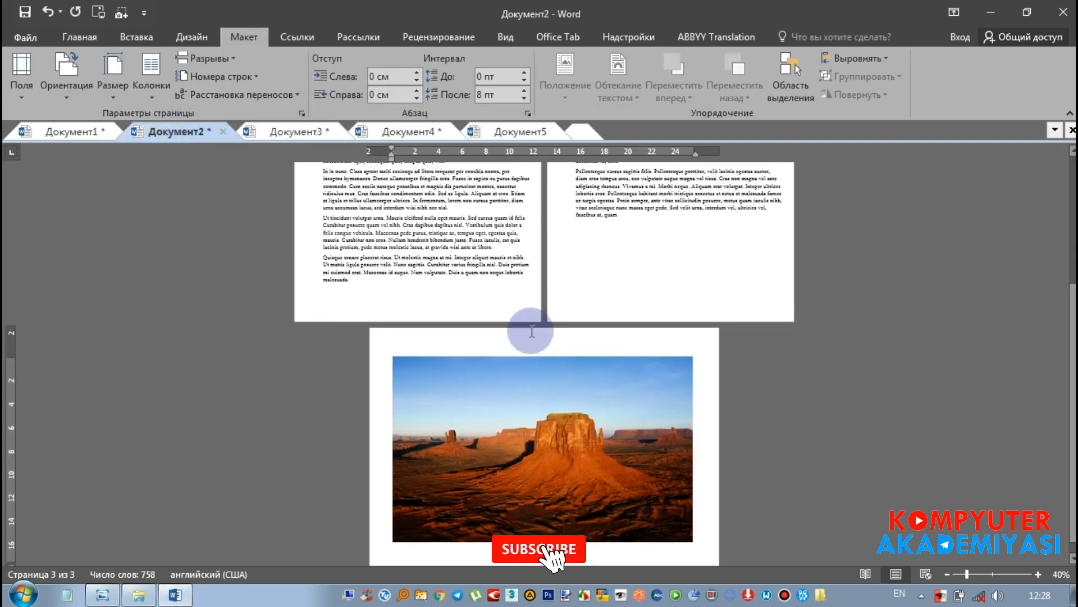
scroll(532, 331, up, 4)
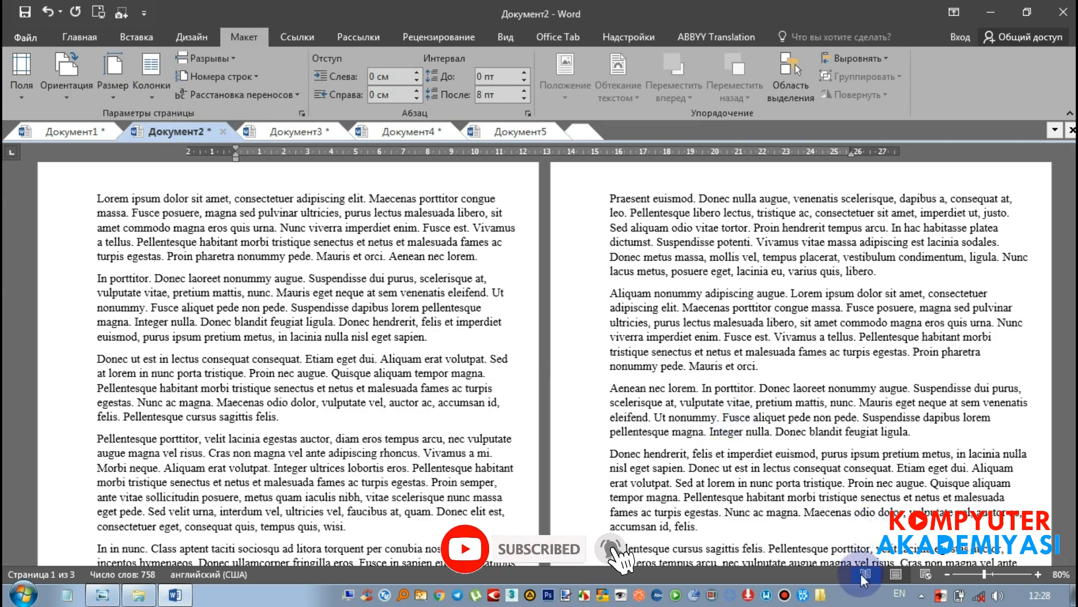
click(861, 574)
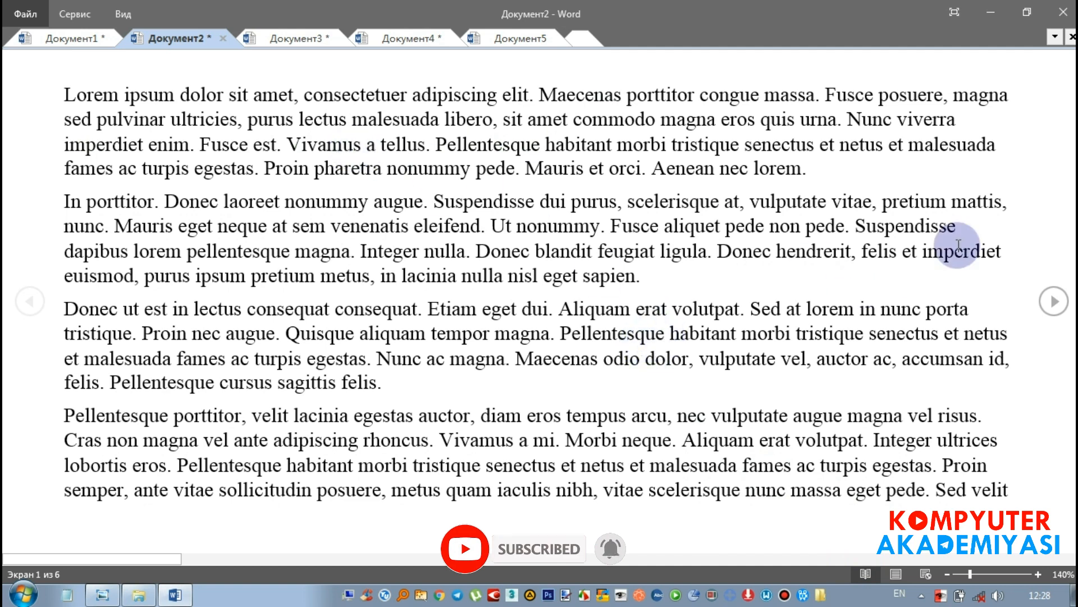
click(1054, 302)
click(1056, 306)
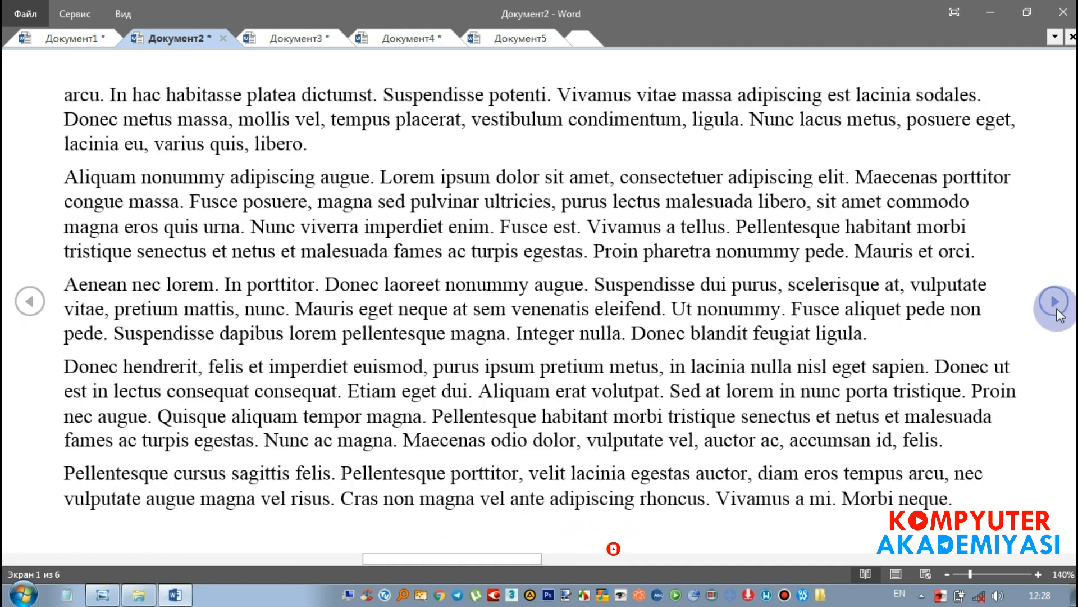
Page forward through Документ2 in reading mode to the landscape picture and return to print layout
click(1056, 306)
click(1056, 306)
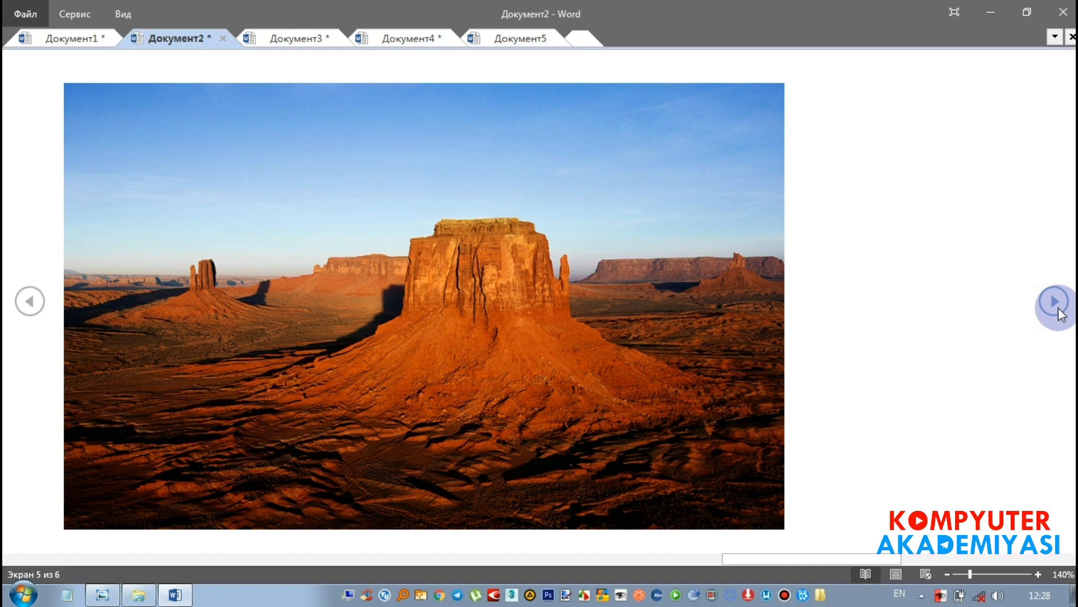
click(1059, 309)
click(893, 574)
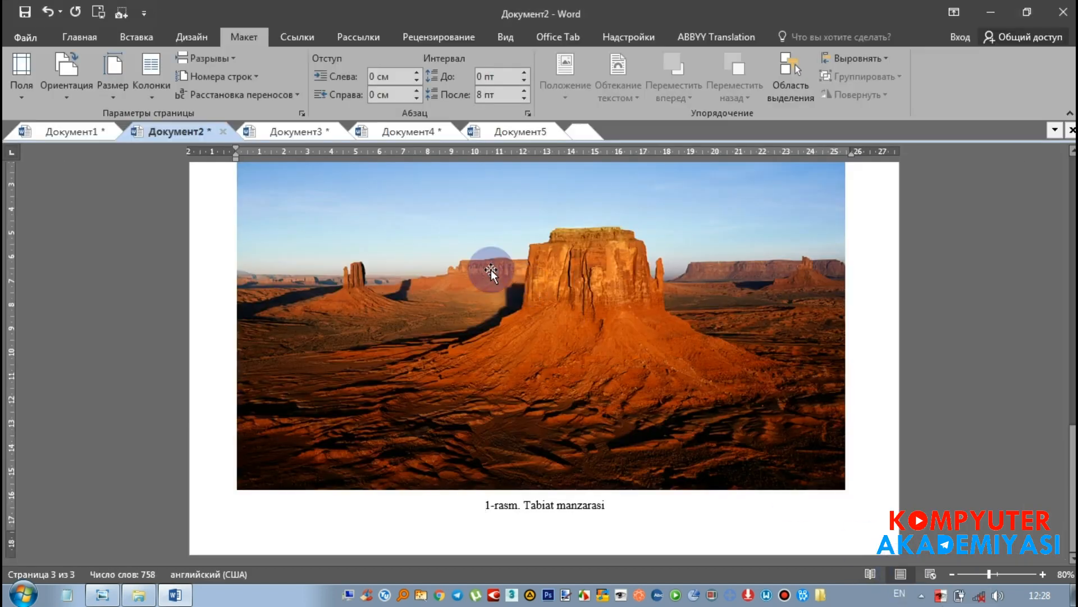
Display Документ2 in outline view, look through its paragraphs and close the outline view
click(501, 36)
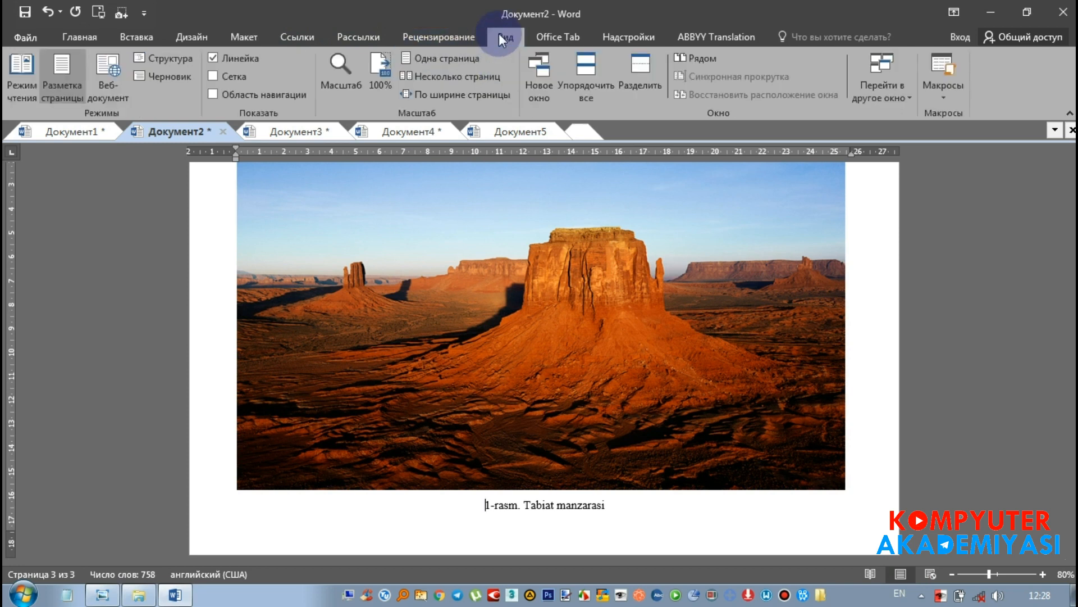
click(171, 60)
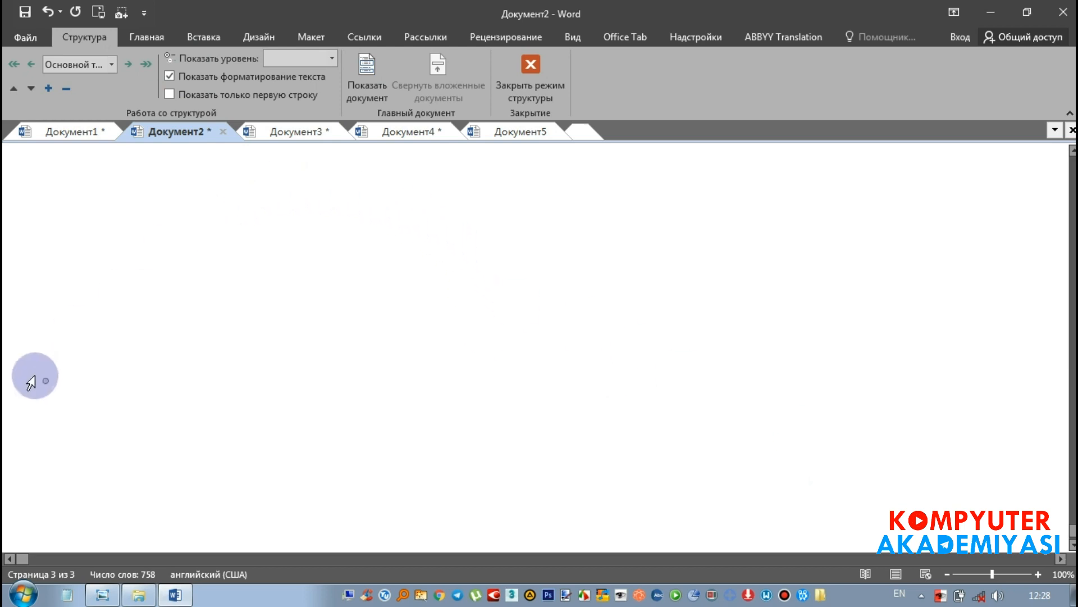
drag(47, 379, 140, 334)
click(330, 243)
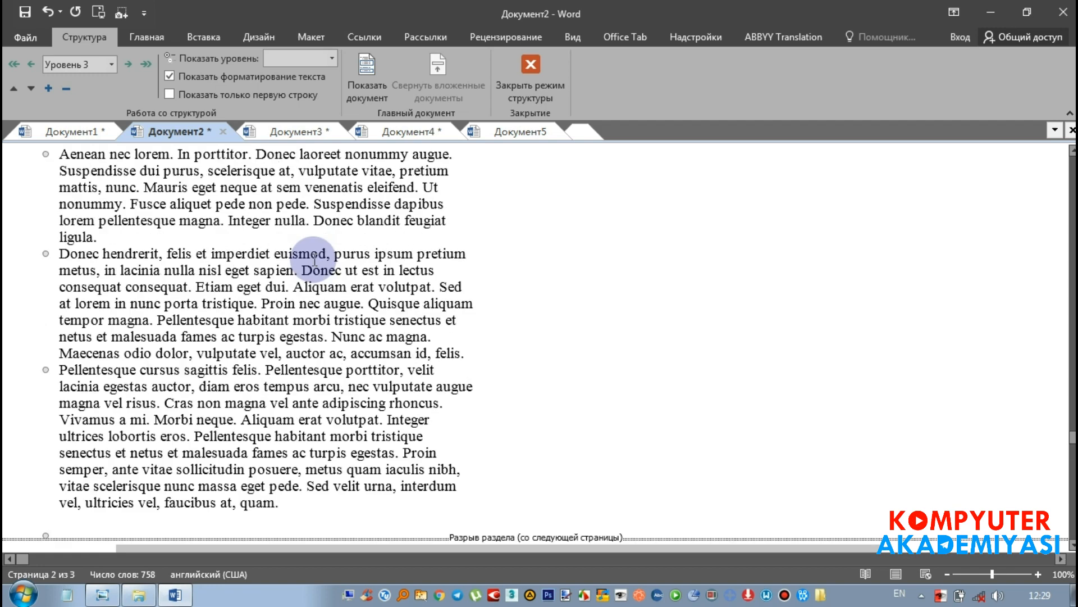
scroll(315, 260, up, 12)
click(524, 92)
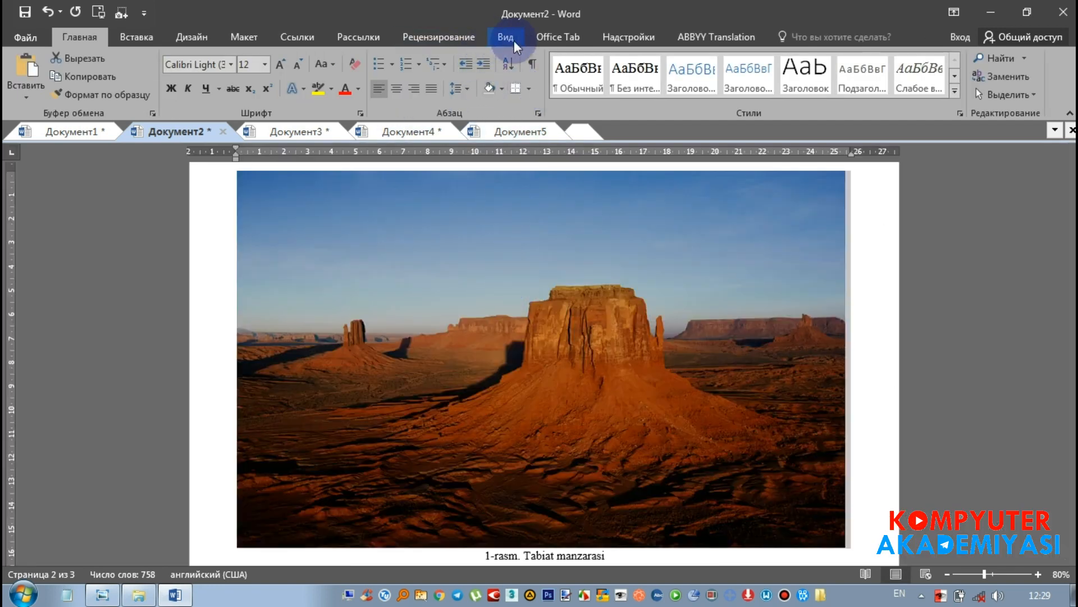
Display Документ2 as multiple pages, as one page and at page width to compare the zoom presets
click(514, 40)
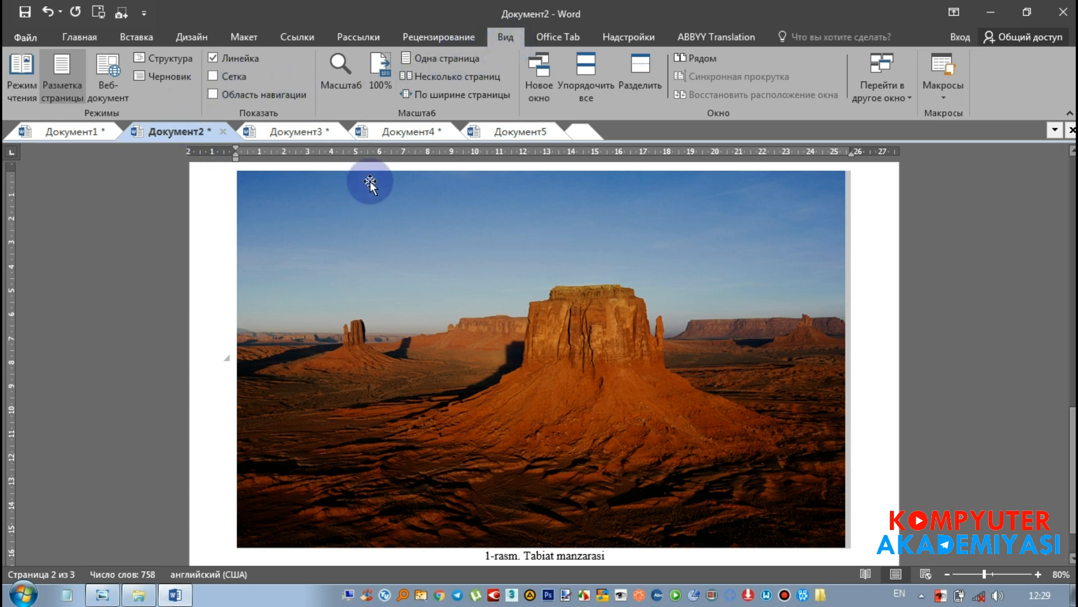
click(464, 79)
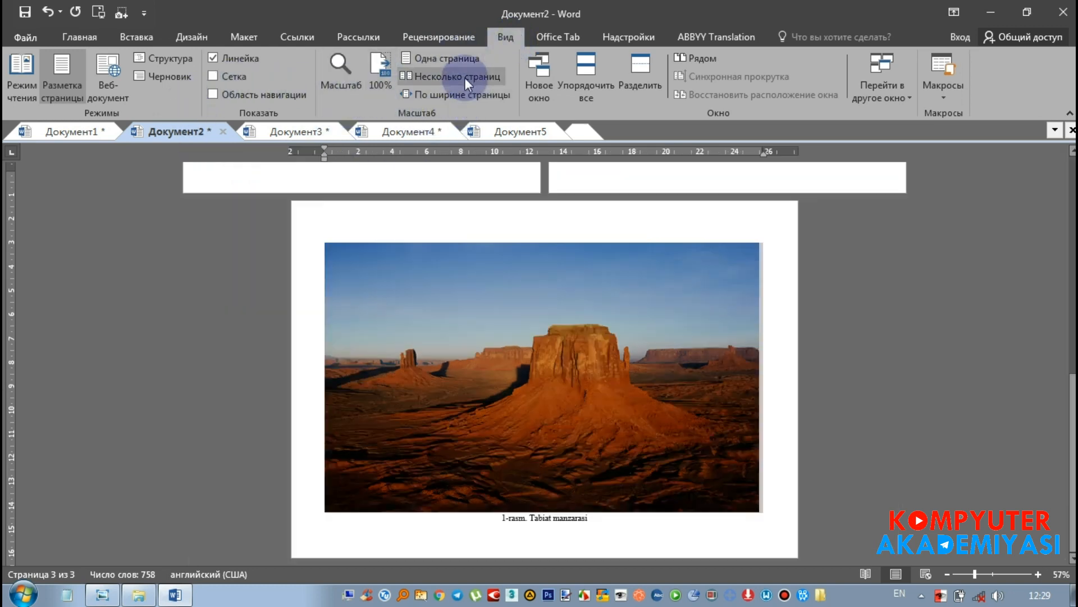
scroll(541, 225, up, 10)
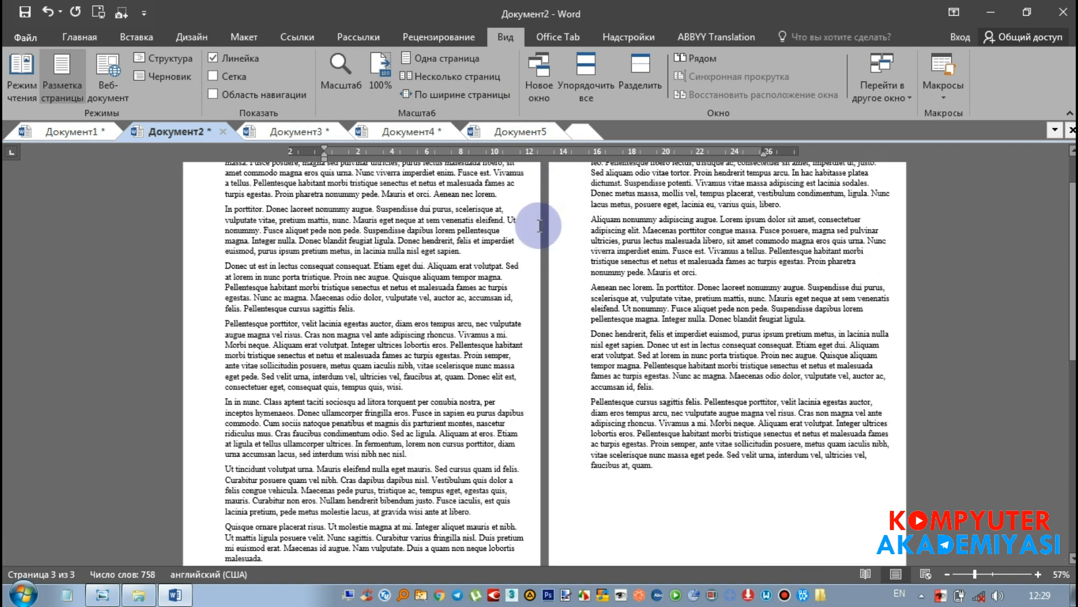
click(449, 56)
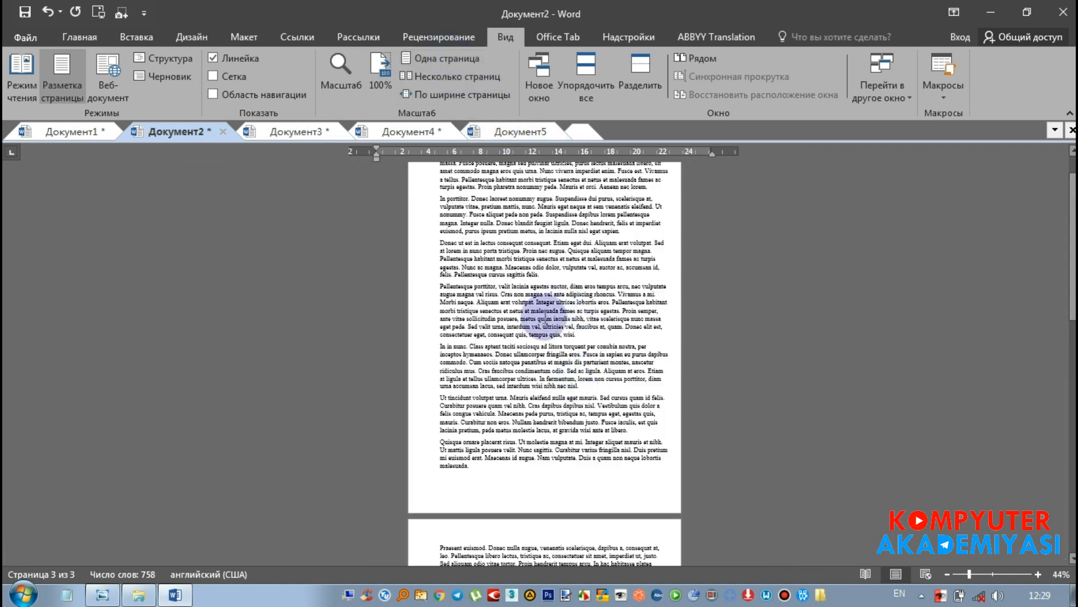
click(458, 96)
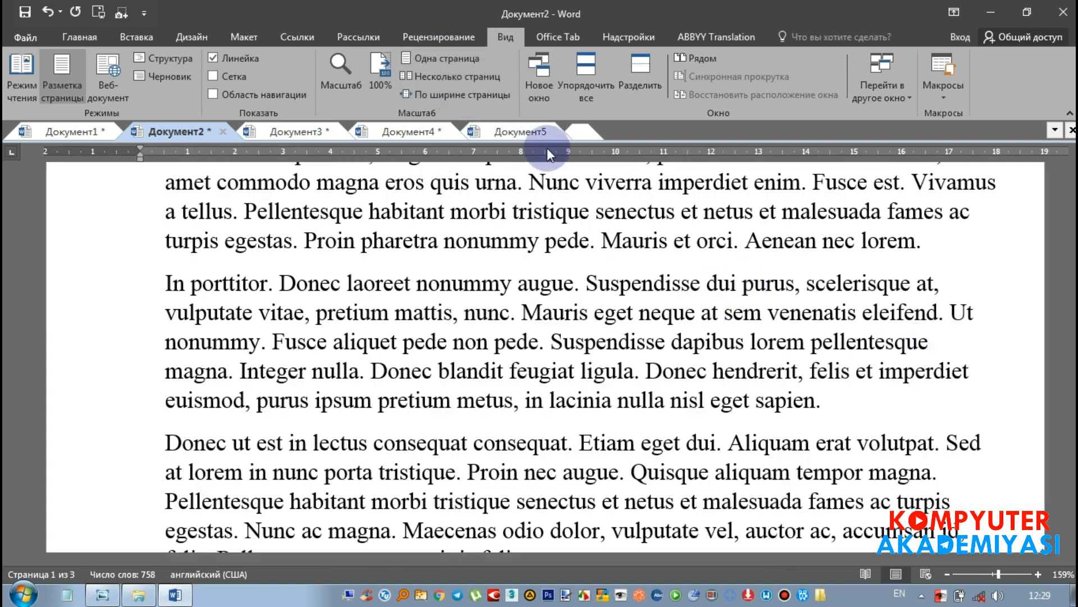
Zoom Документ2 in to 292% and out to 78%, and display its pages side by side
mouse_move(1000, 574)
mouse_down()
mouse_move(960, 572)
mouse_move(1011, 568)
mouse_up()
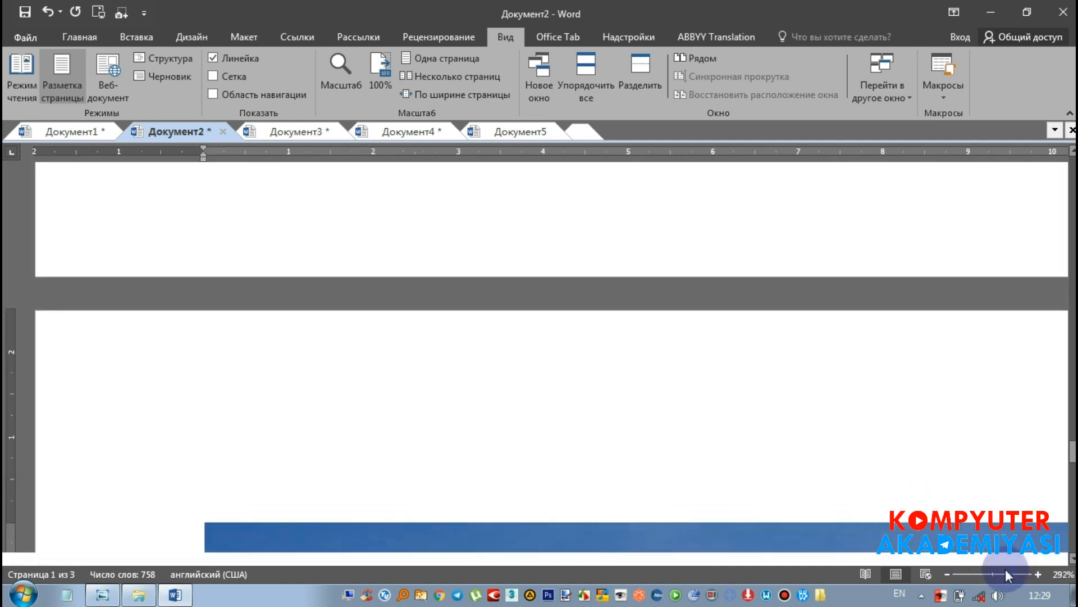
click(983, 574)
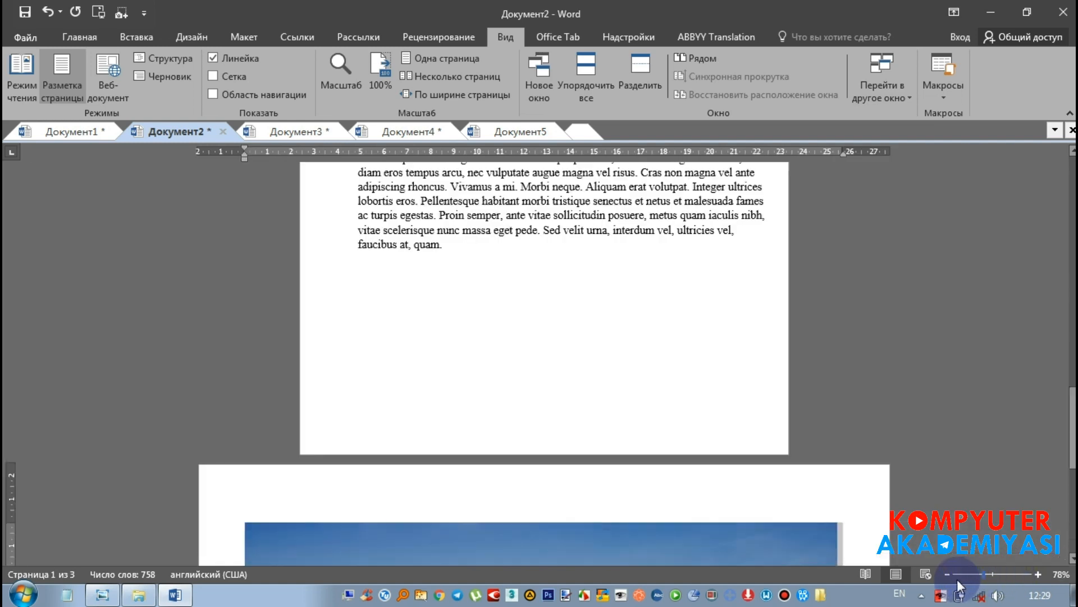
click(456, 78)
click(644, 271)
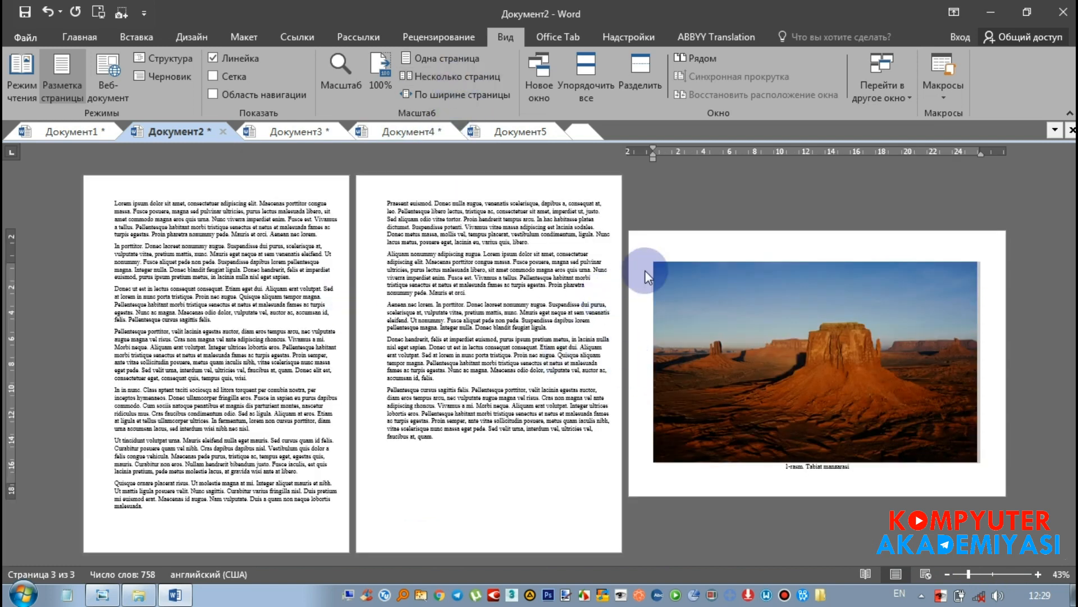
Open a second window of Документ2, close it and check the options for switching windows
click(539, 86)
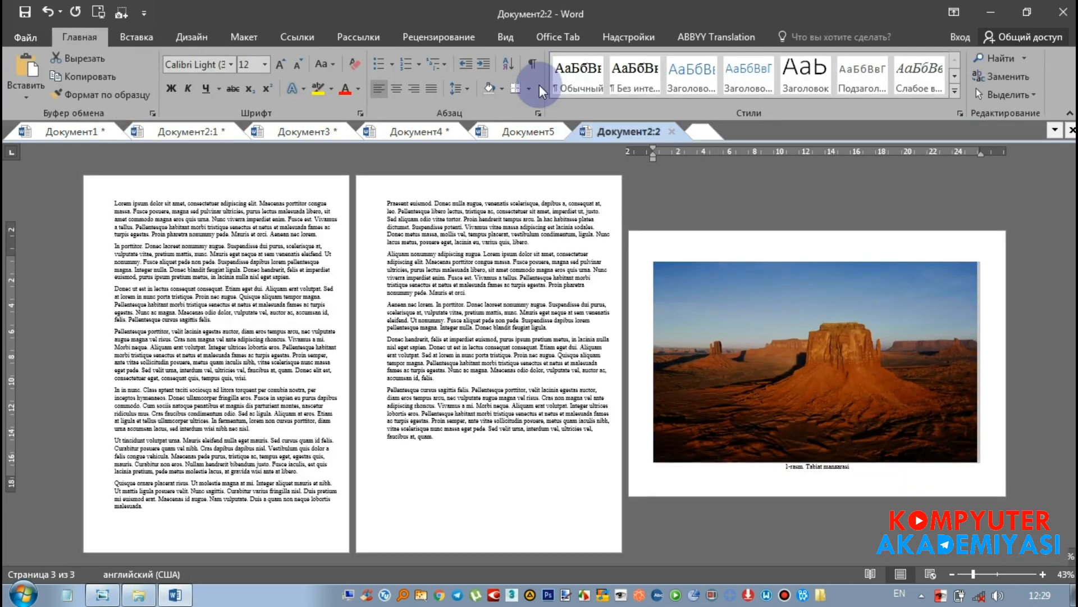
click(672, 132)
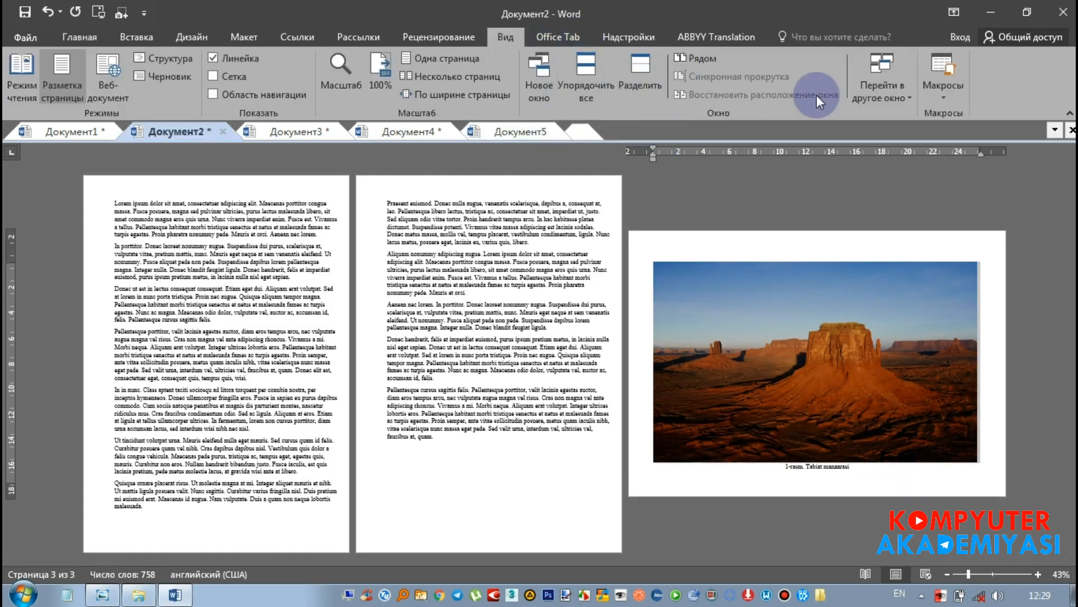
click(899, 98)
Check the macro options in Документ2, switch to Документ5 and review the macro commands there
click(929, 92)
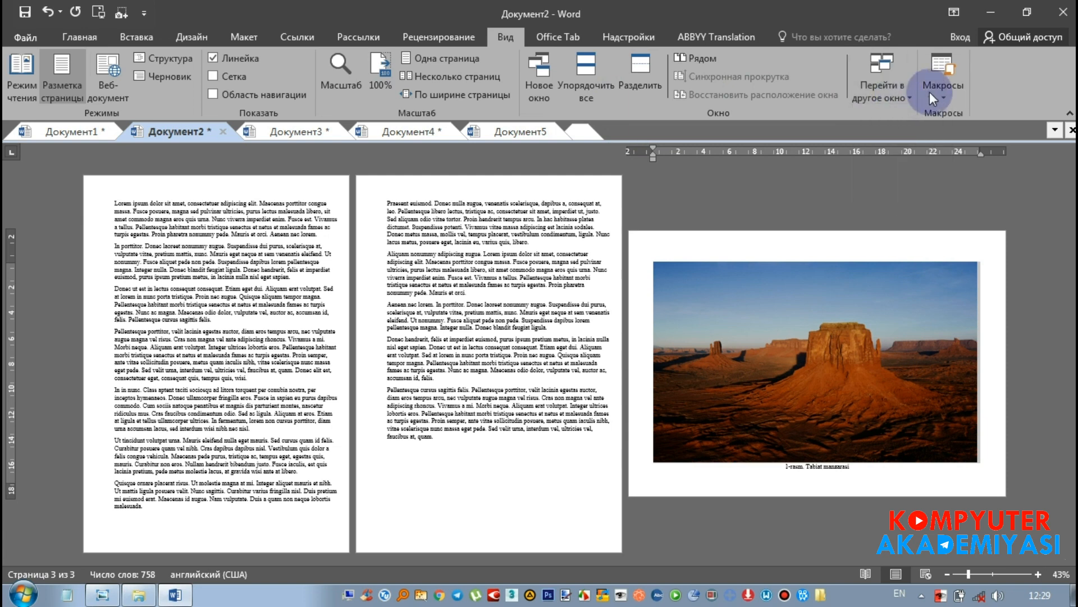
click(931, 93)
click(931, 92)
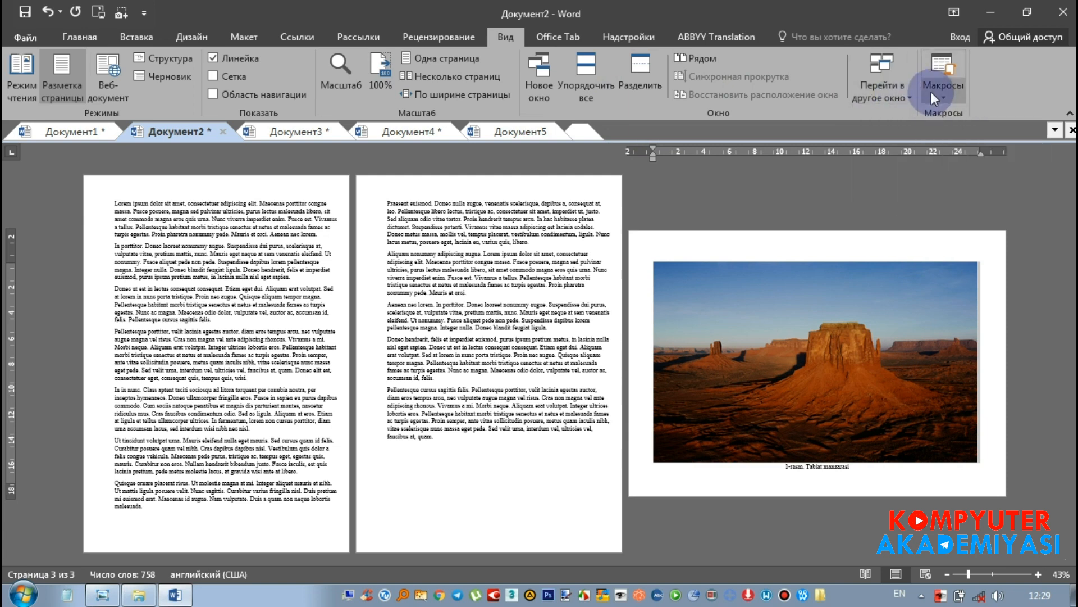
click(491, 134)
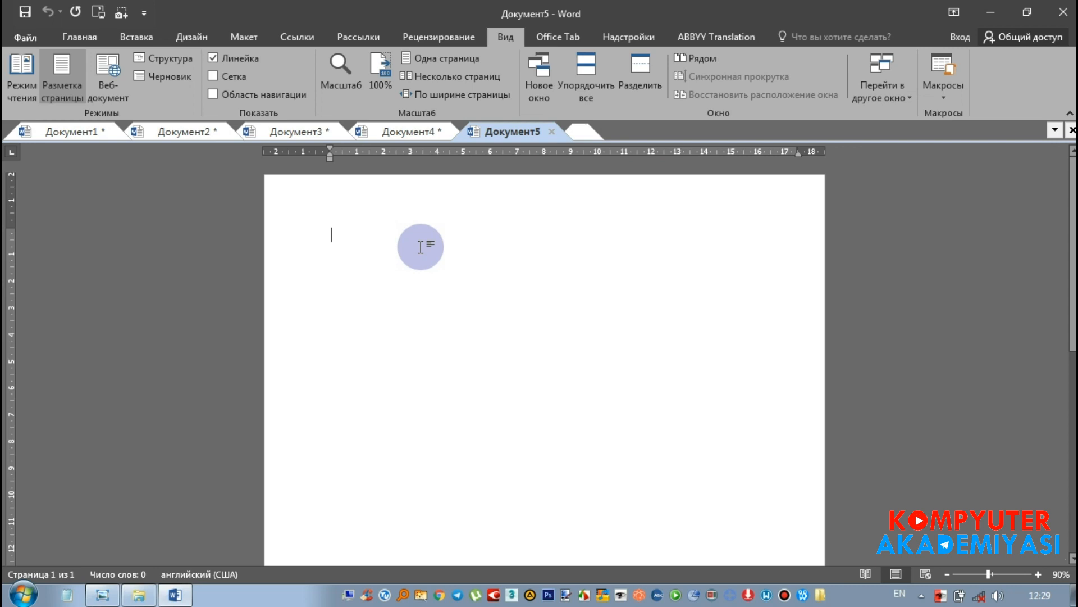
click(947, 91)
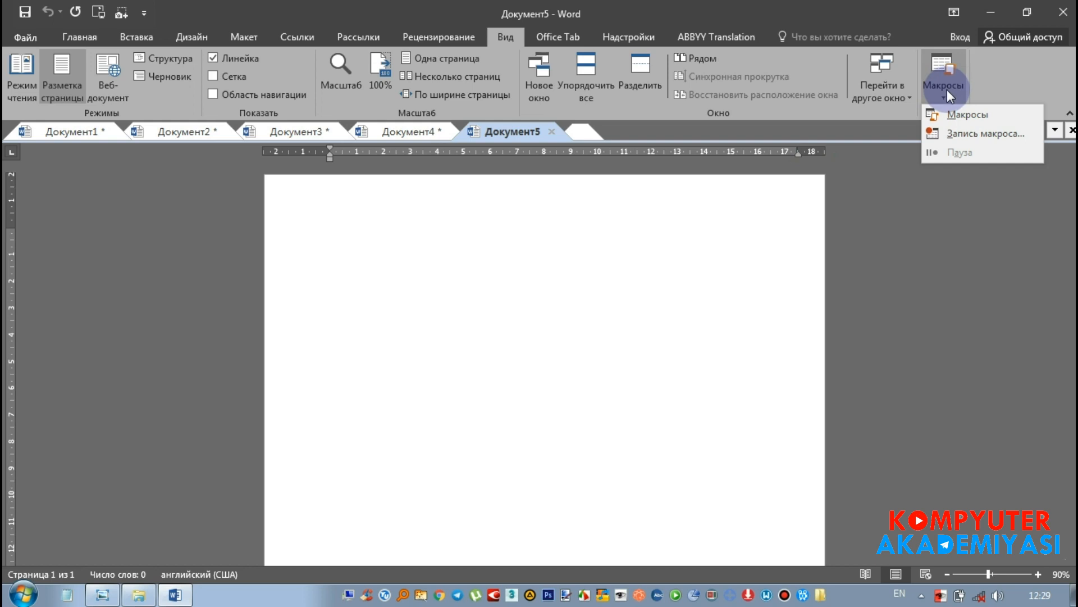
click(947, 90)
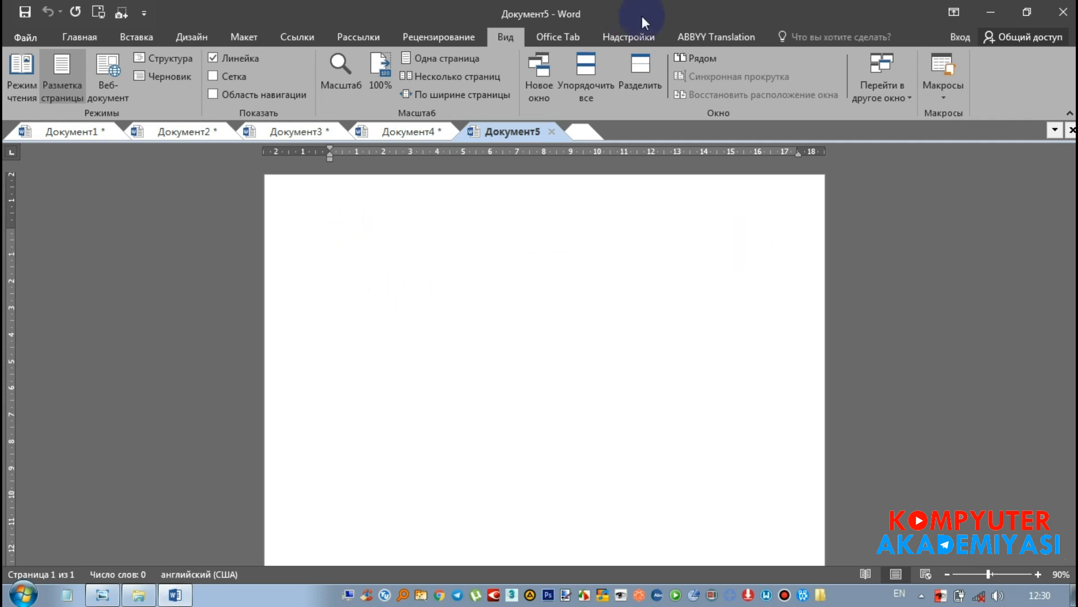
Review the add-in commands in Документ5, and look over the view, design and page layout tools again
click(642, 37)
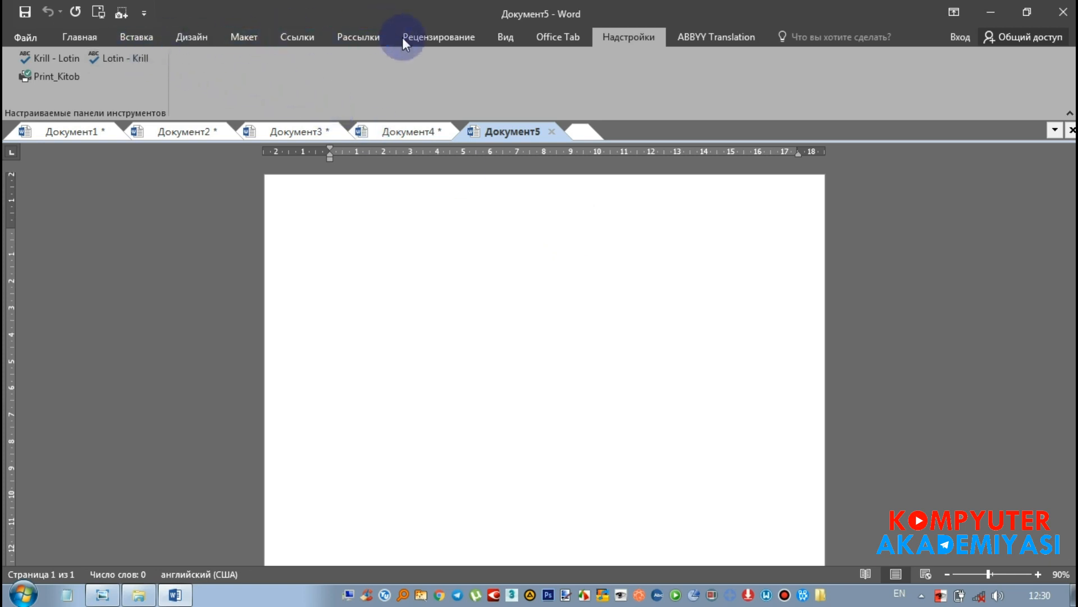
click(508, 38)
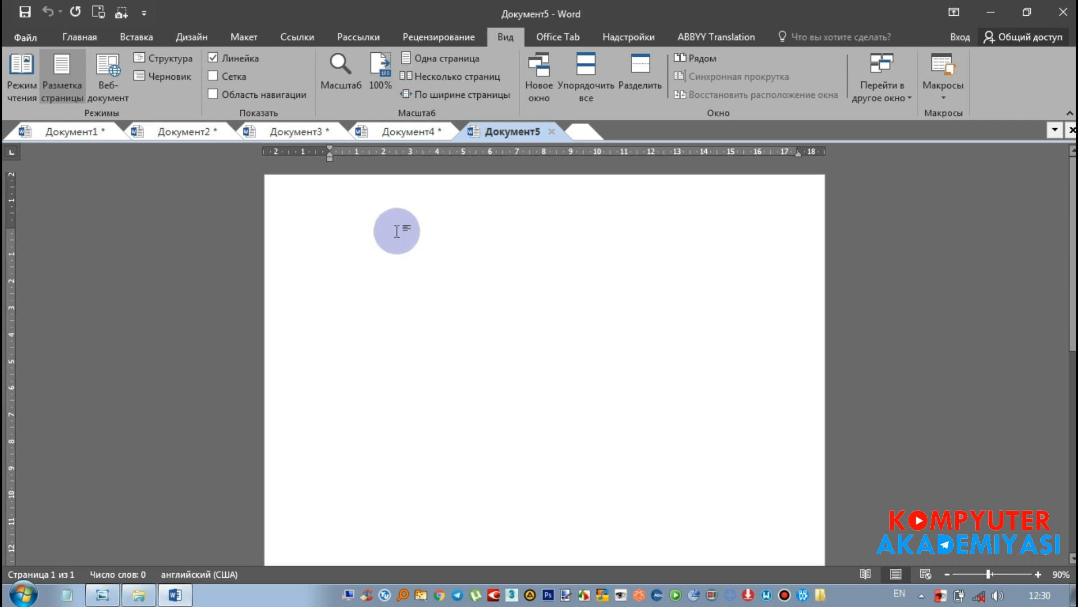
click(193, 37)
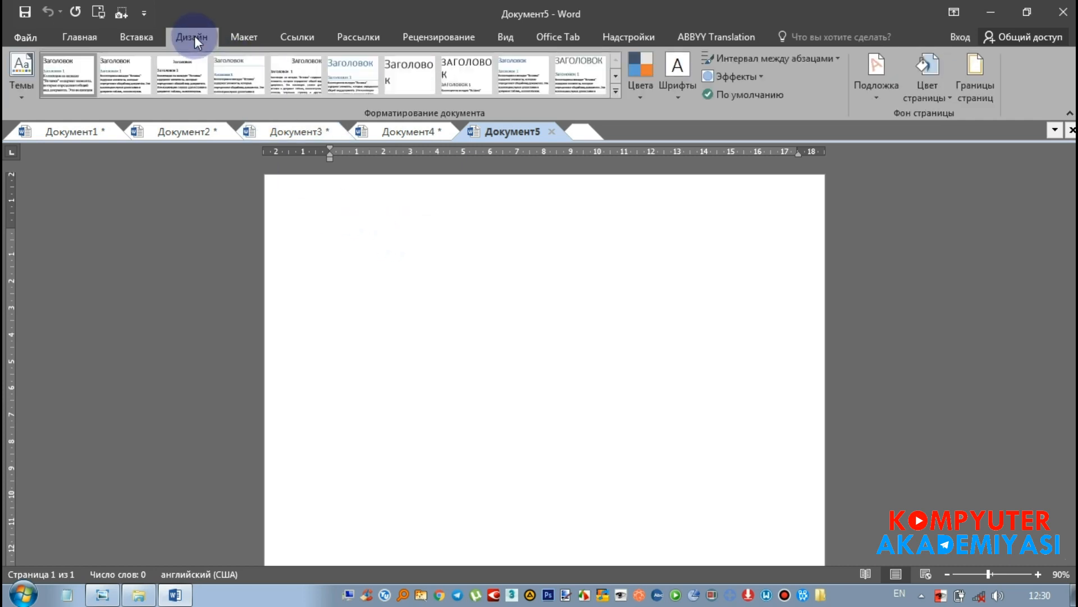
click(244, 35)
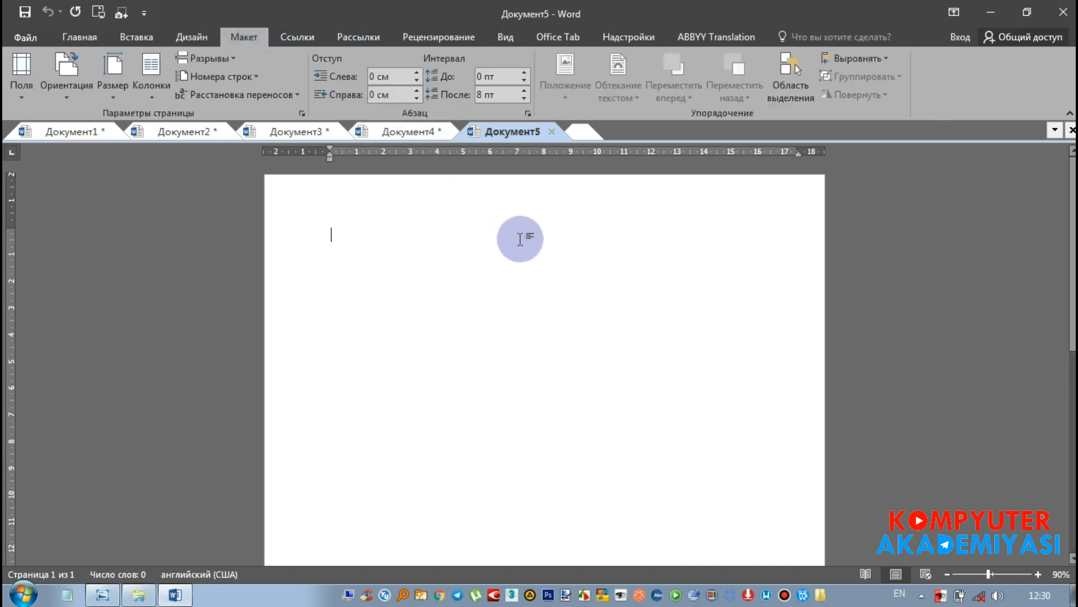